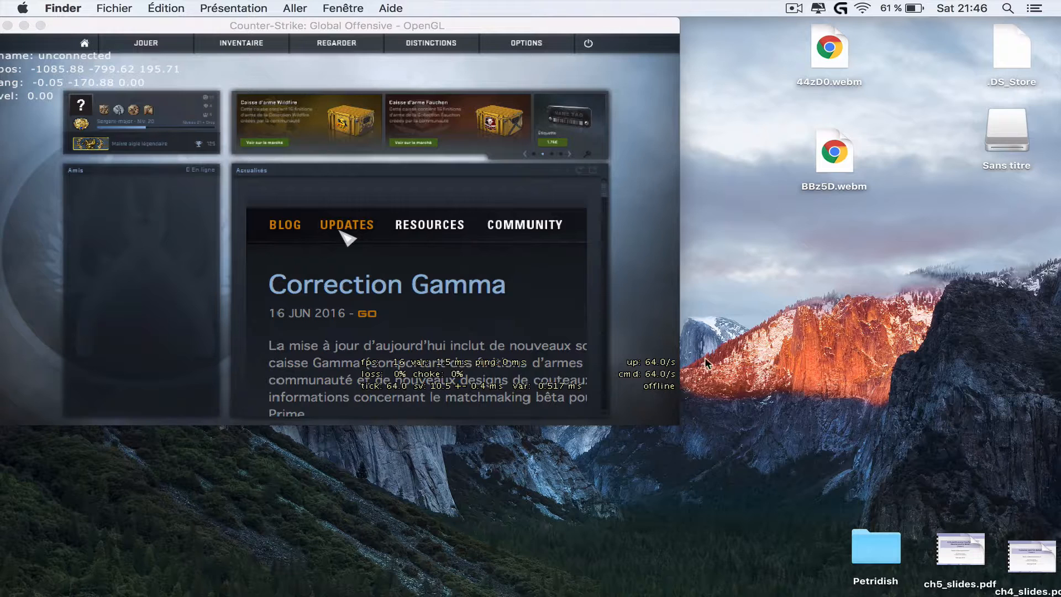
# Load the map de_dust2 through the game's developer console with "map de_dust2"
pyautogui.click(676, 393)
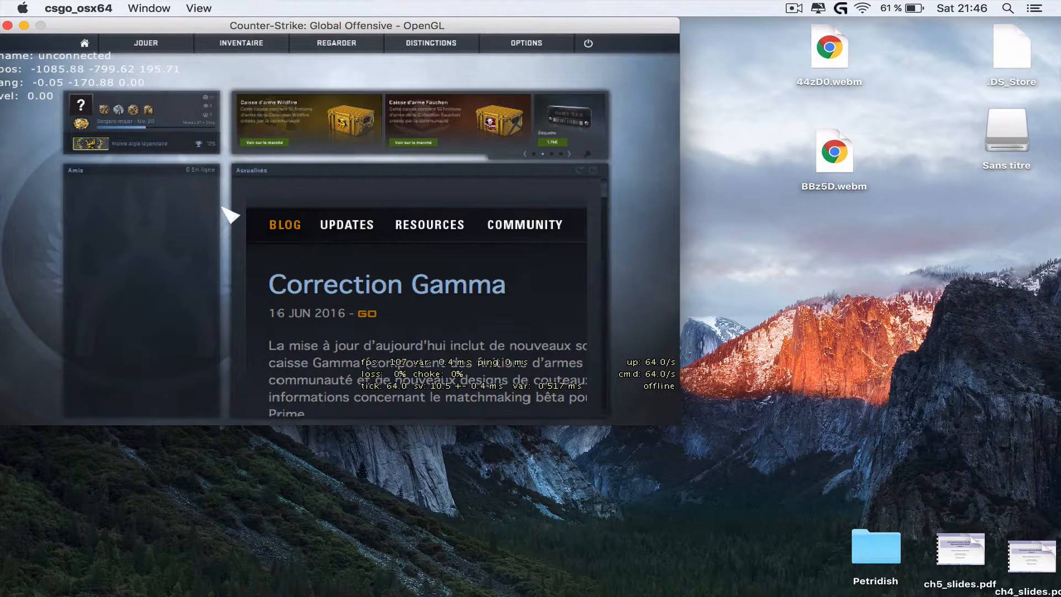
pyautogui.press('`')
pyautogui.write('m')
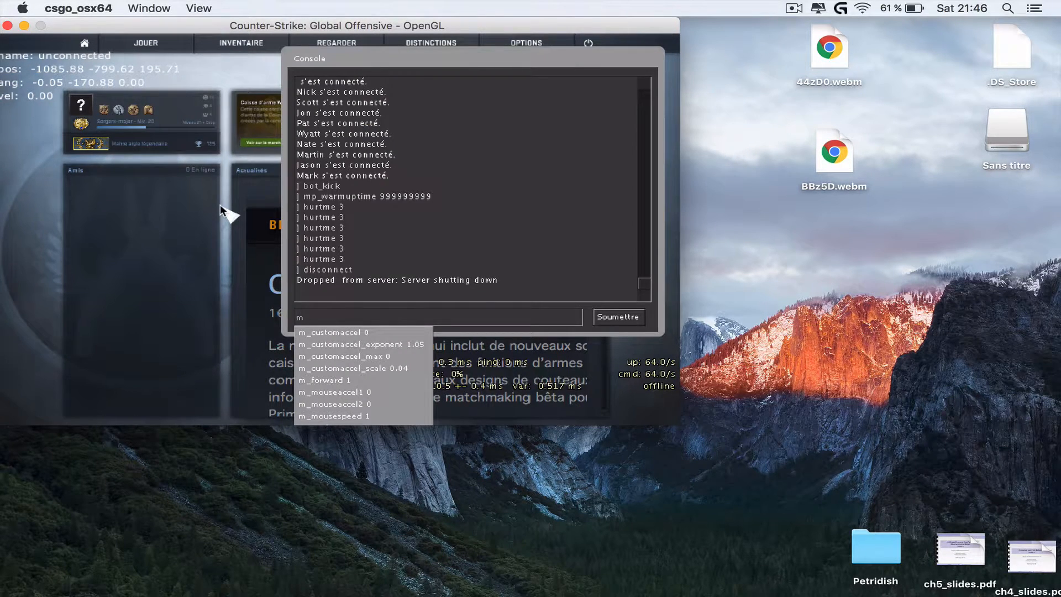
pyautogui.write('ap de')
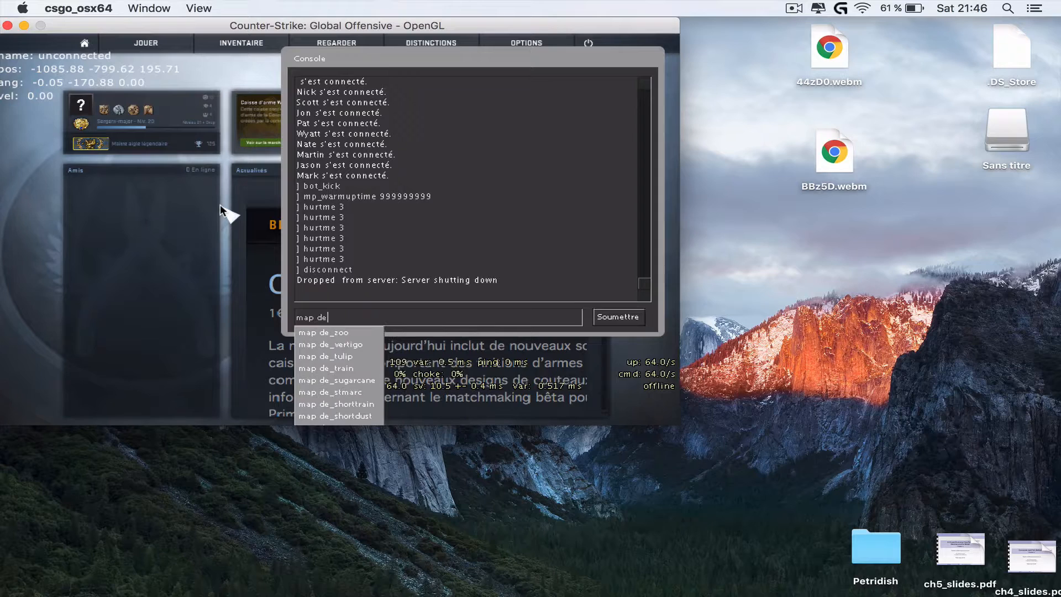
pyautogui.write('_dust2')
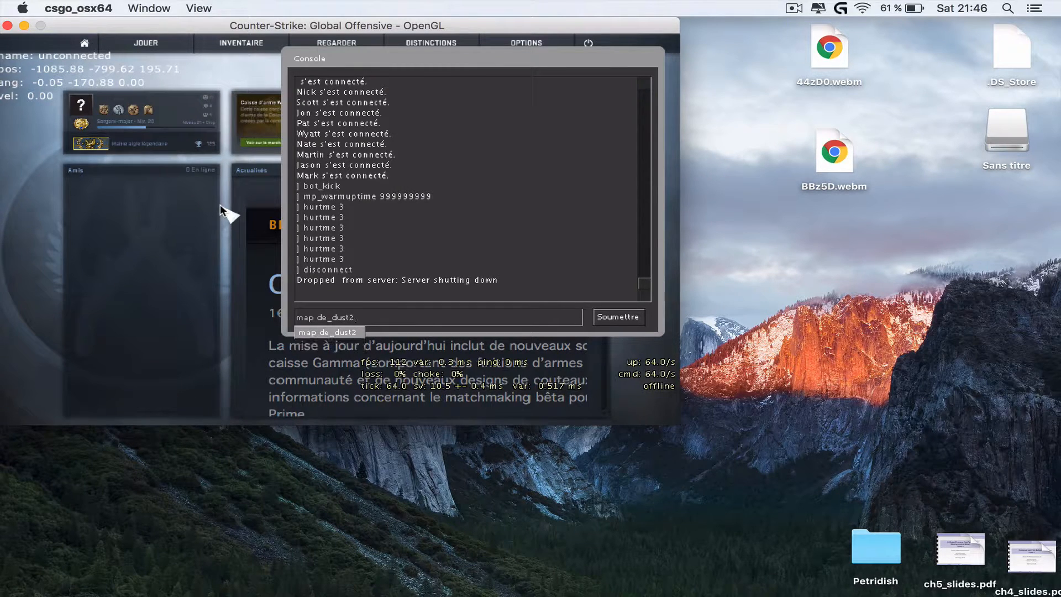
pyautogui.press('Return')
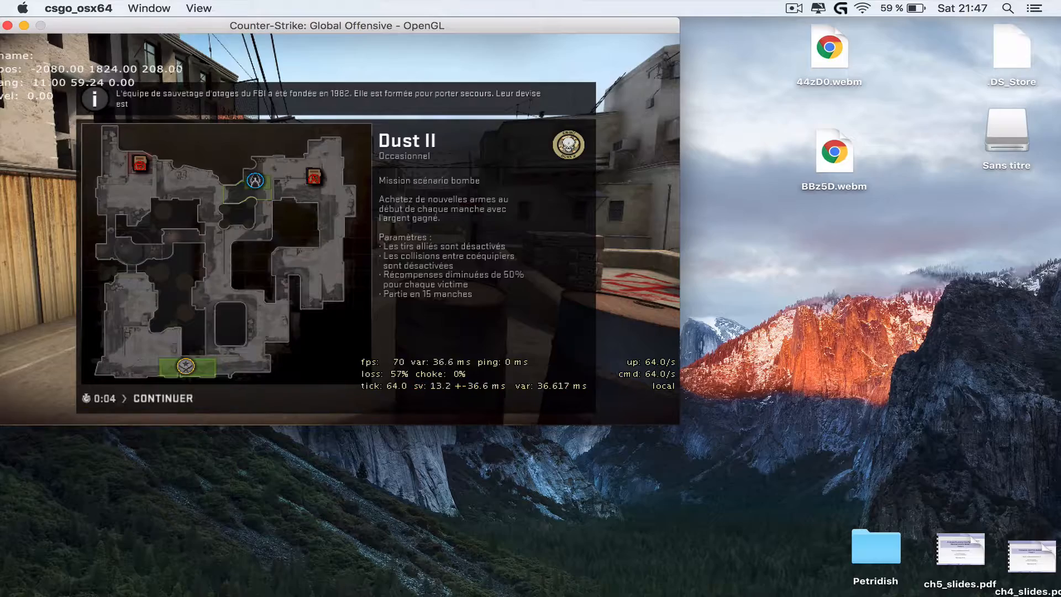
# Join the Terrorist team and remove all bots with the console command bot_kick
pyautogui.press('Return')
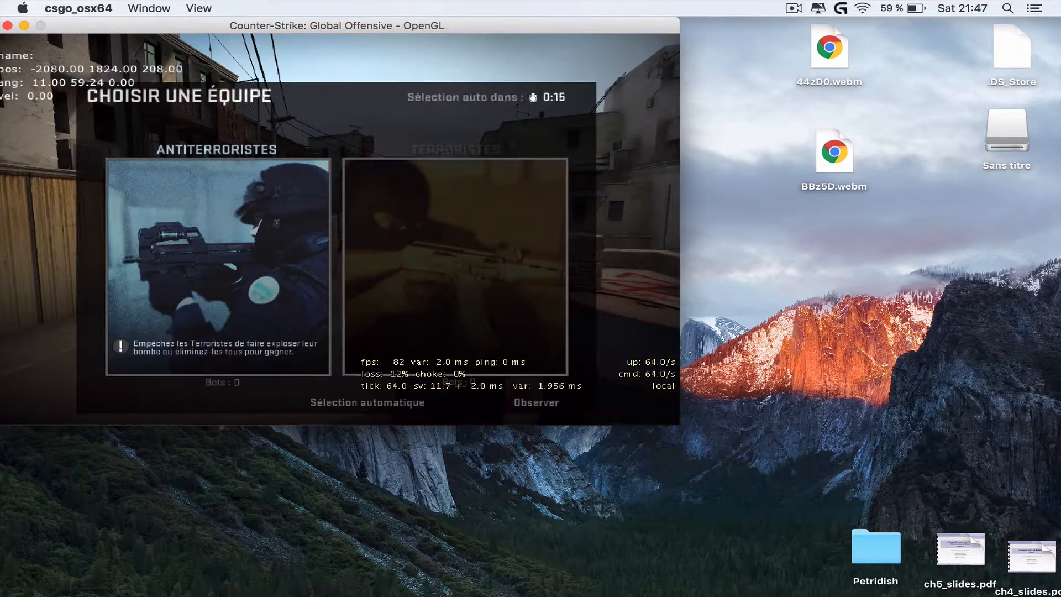
pyautogui.click(420, 248)
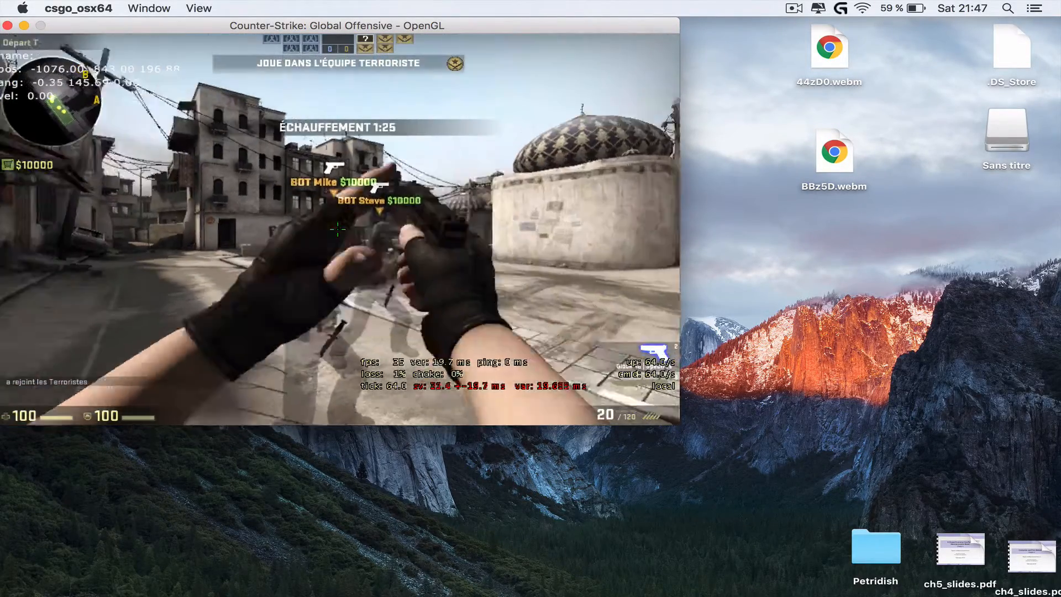
pyautogui.press('`')
pyautogui.write('bot_kick')
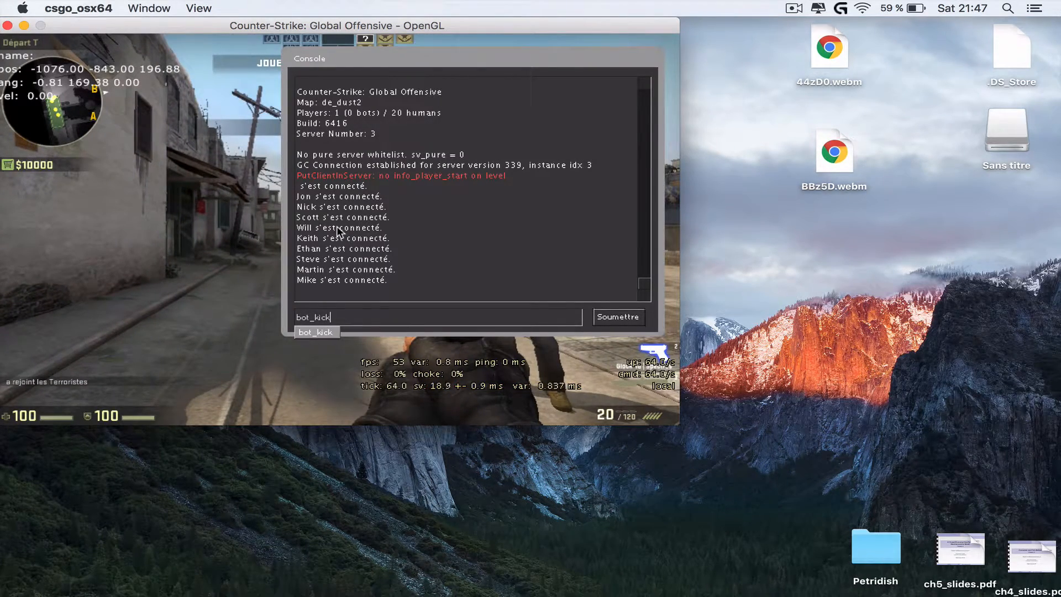
pyautogui.press('Return')
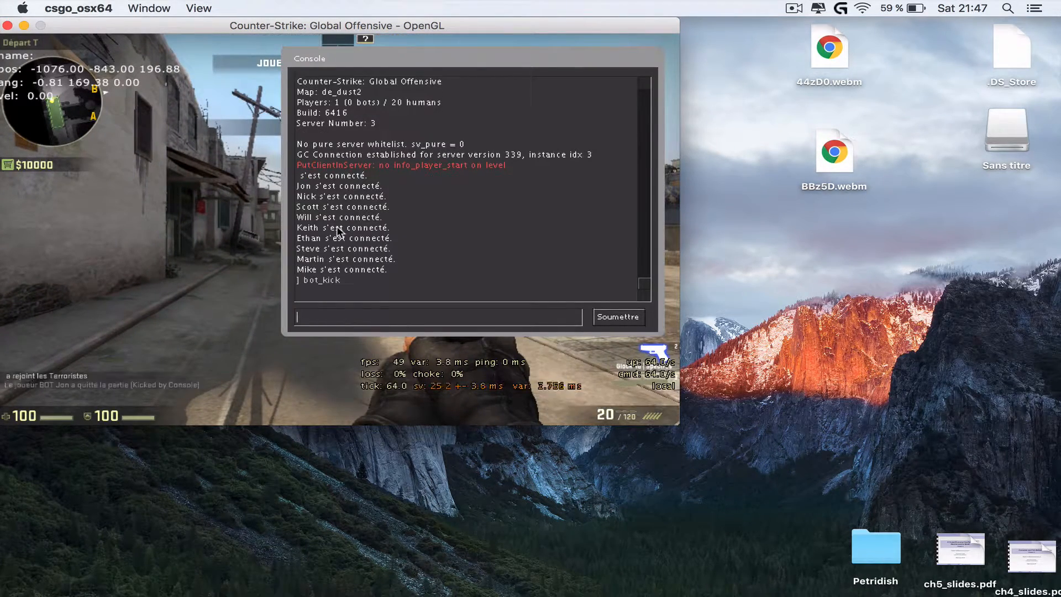
pyautogui.write('mp_')
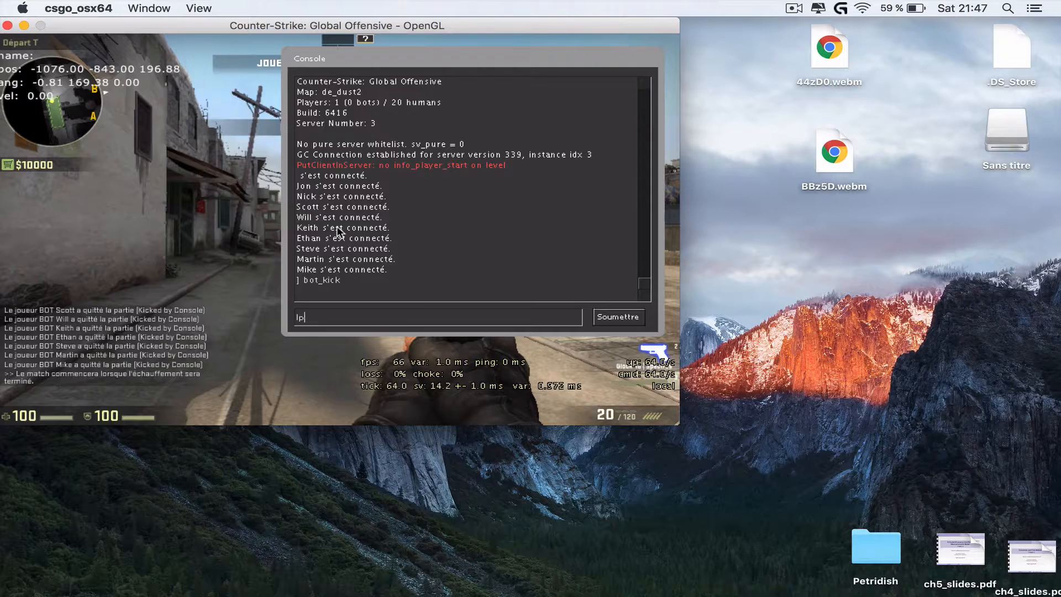
pyautogui.write('wa')
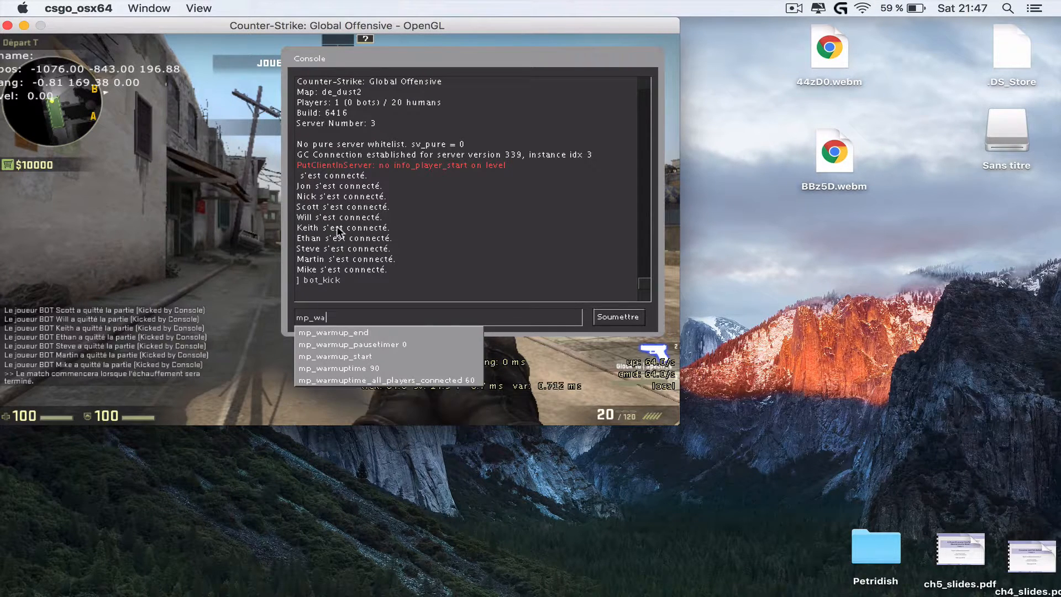
pyautogui.write('rmup_start')
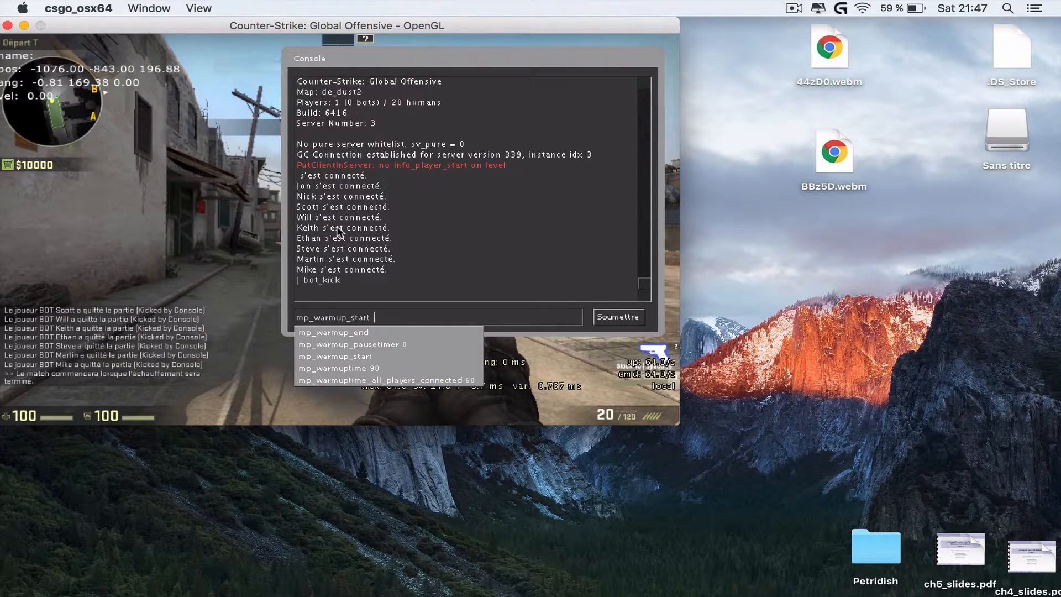
pyautogui.press('Down')
pyautogui.write('9999999999999')
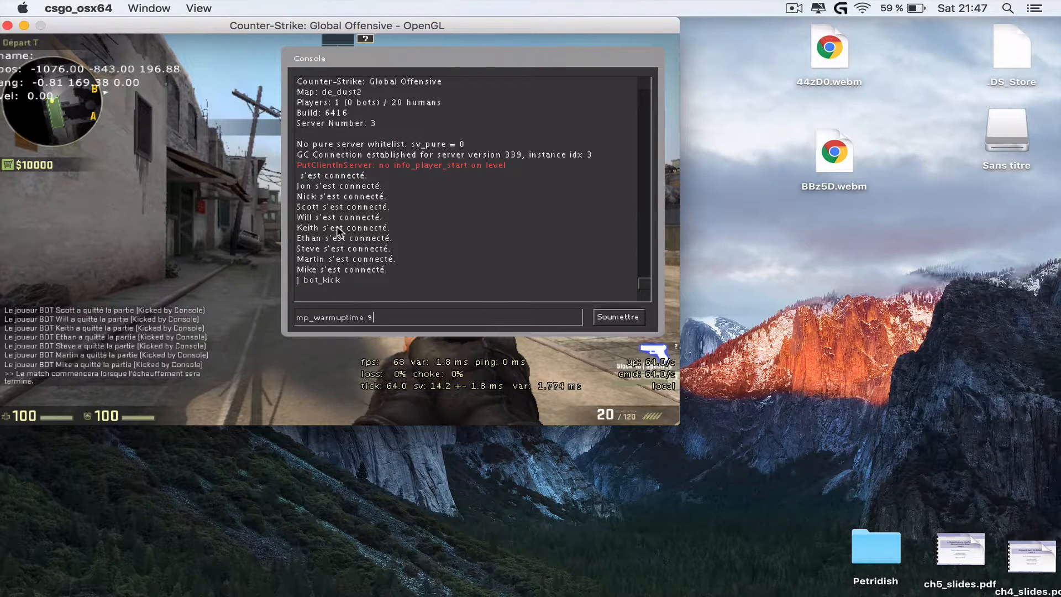
pyautogui.press('Return')
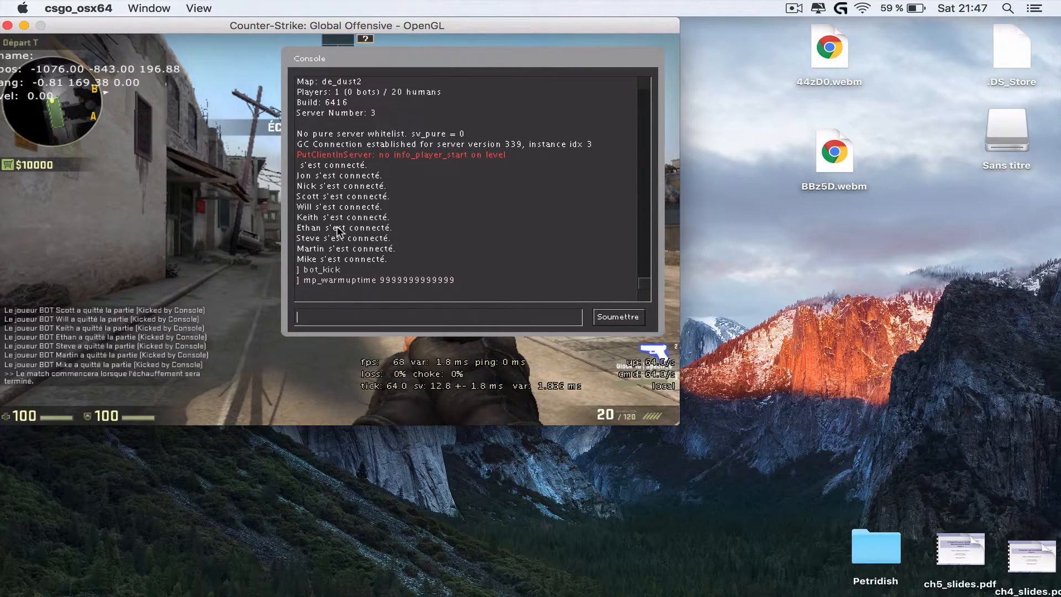
pyautogui.press('`')
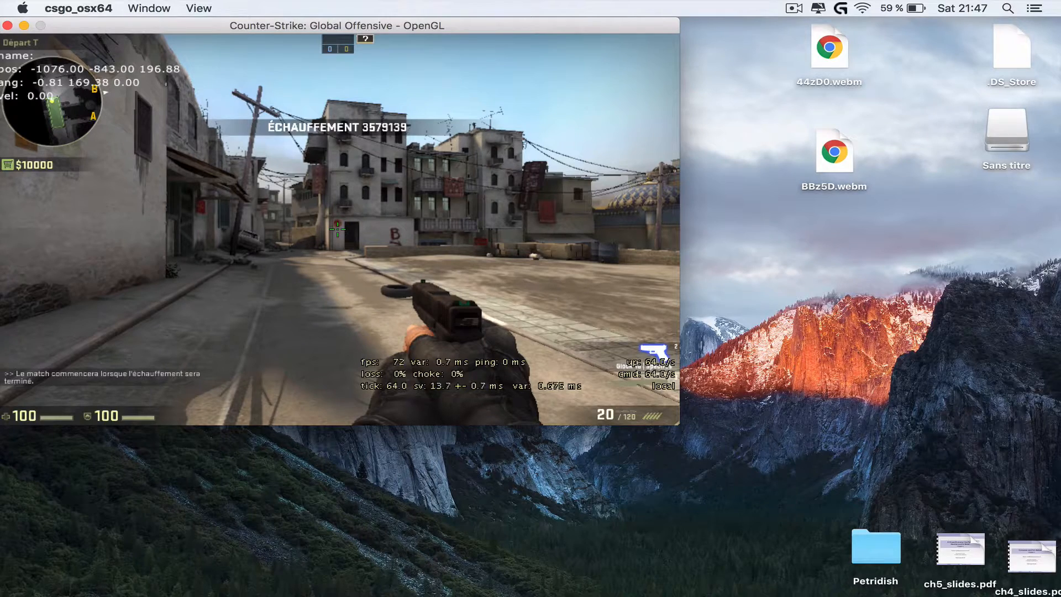
# Pause the match, launch Bit Slicer, target the csgo_osx64 process, and move its window clear of the game's pause menu
pyautogui.press('Escape')
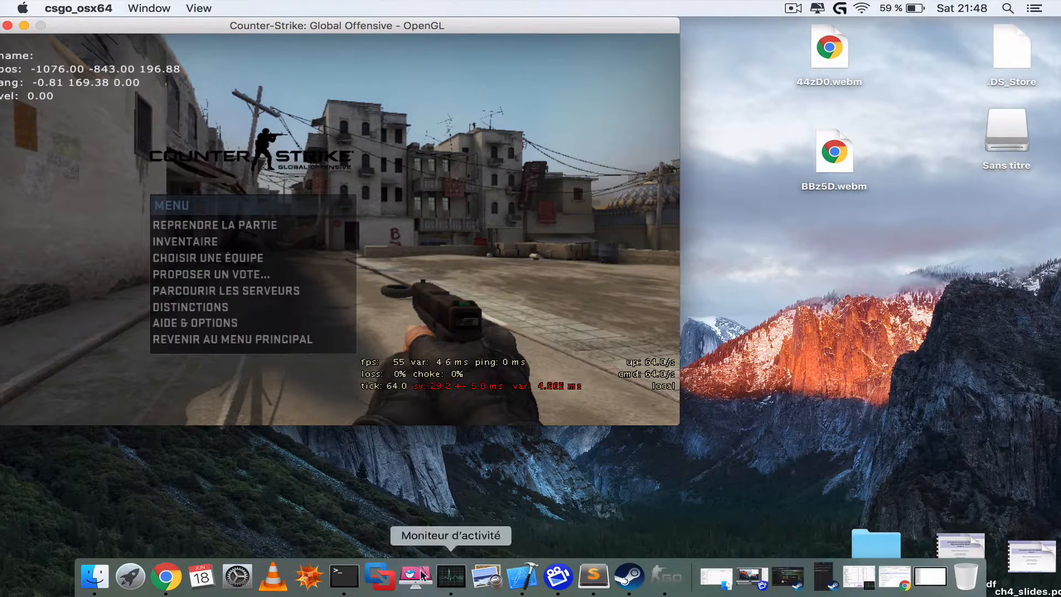
pyautogui.click(130, 576)
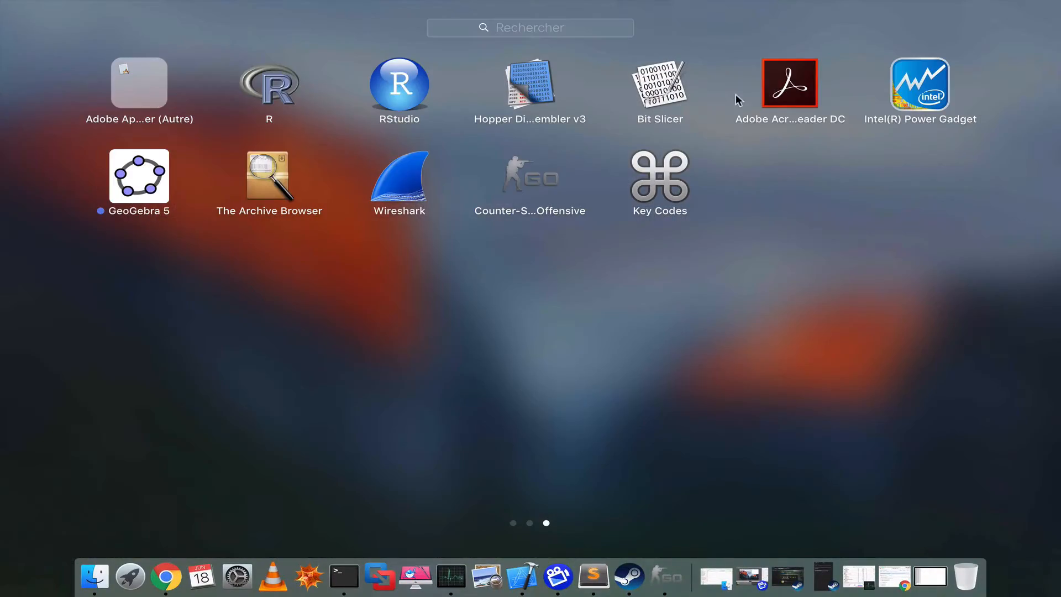
pyautogui.click(644, 84)
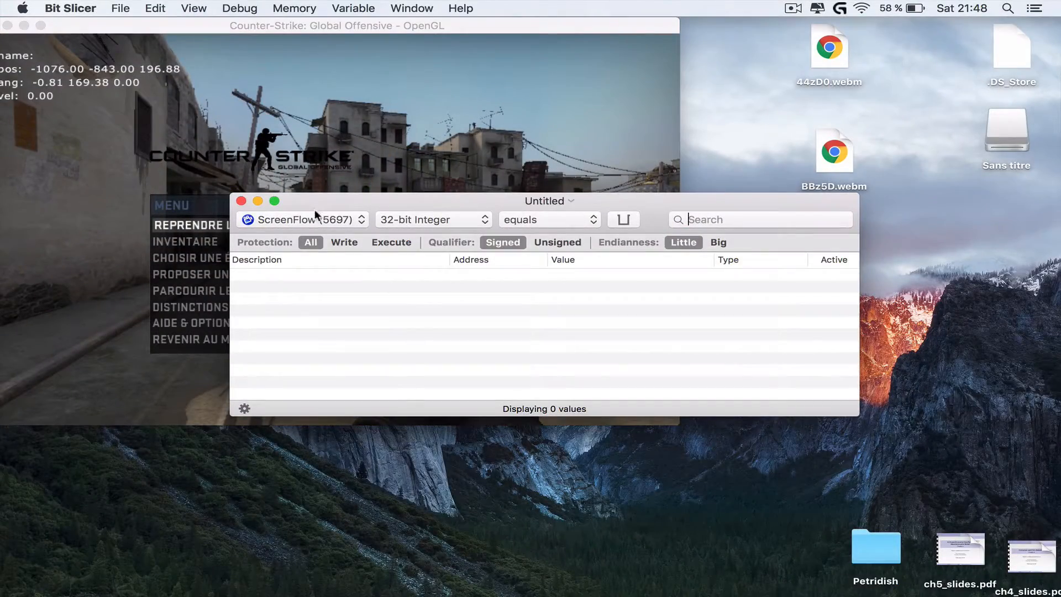
pyautogui.click(349, 217)
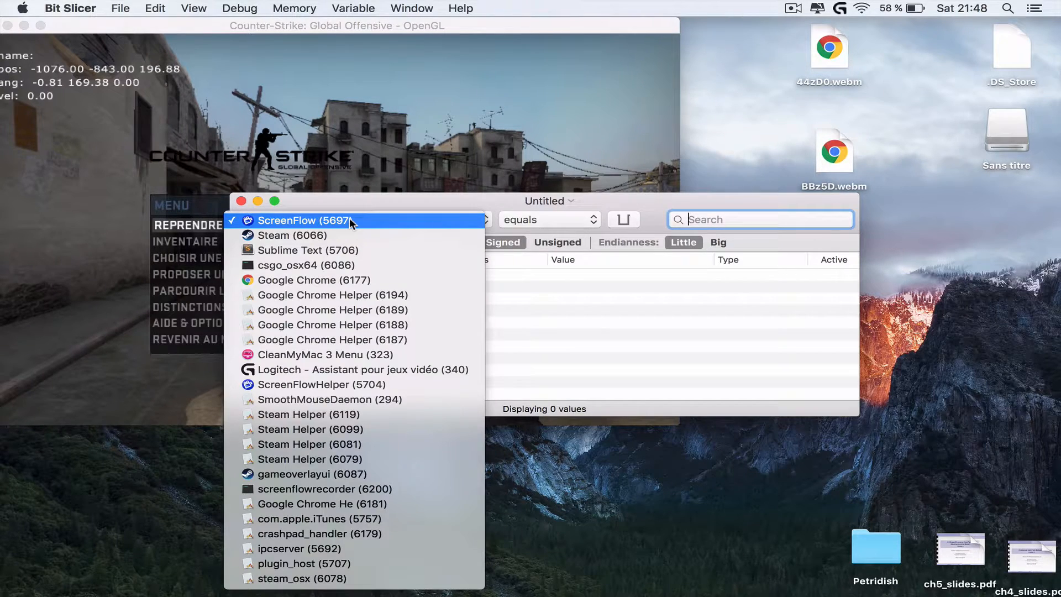
pyautogui.click(340, 265)
pyautogui.moveTo(486, 197); pyautogui.dragTo(671, 378)
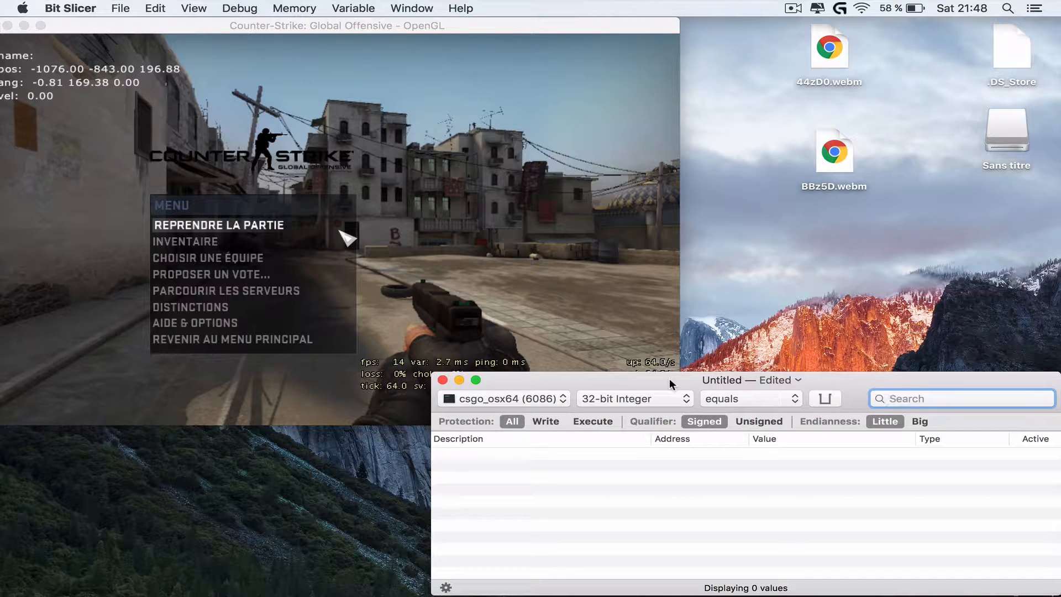
# Switch to the struct notes in Sublime Text and annotate MyTeamNumber in the LocalPlayer class with "(2 or 3)"
pyautogui.hotkey('ctrl', 'Right')
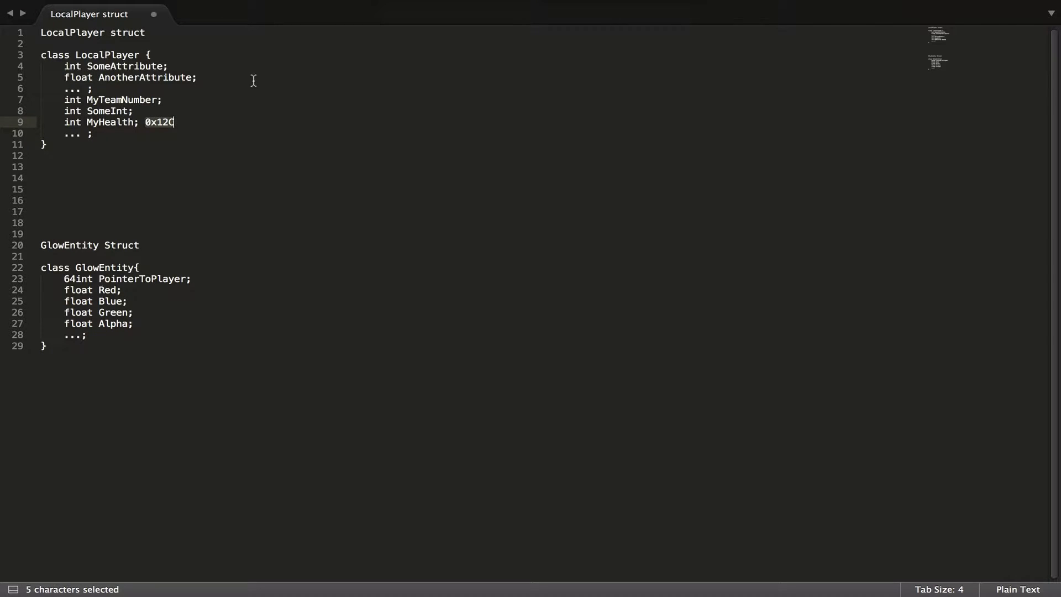
pyautogui.click(42, 55)
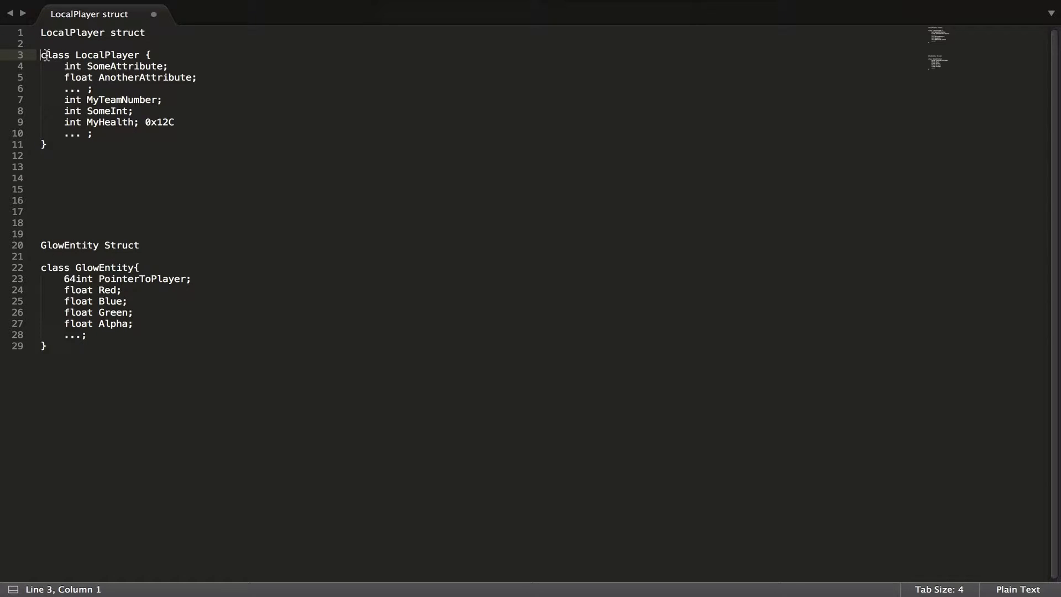
pyautogui.tripleClick(73, 67)
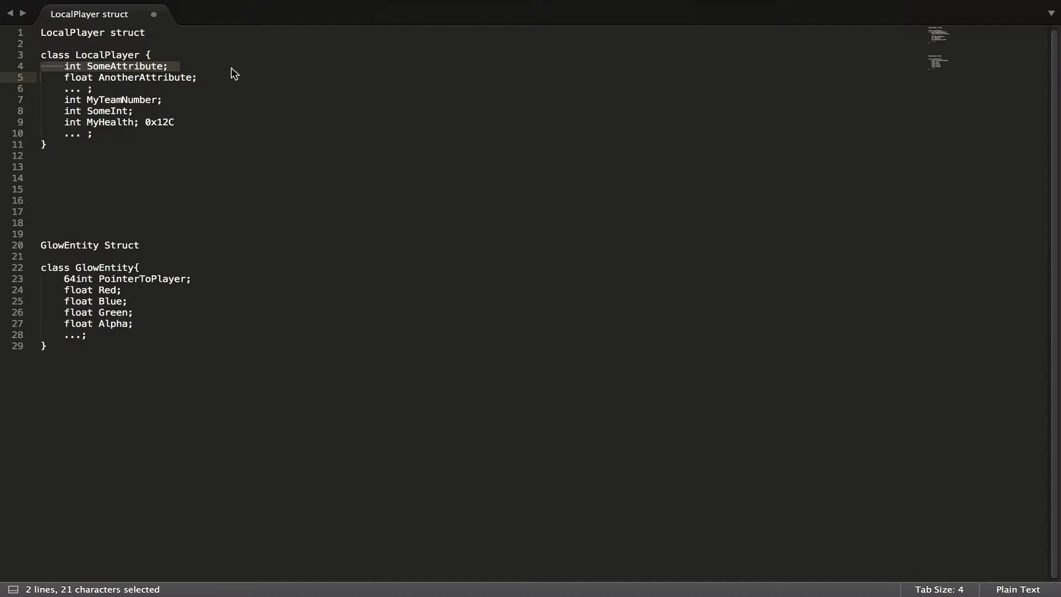
pyautogui.click(200, 74)
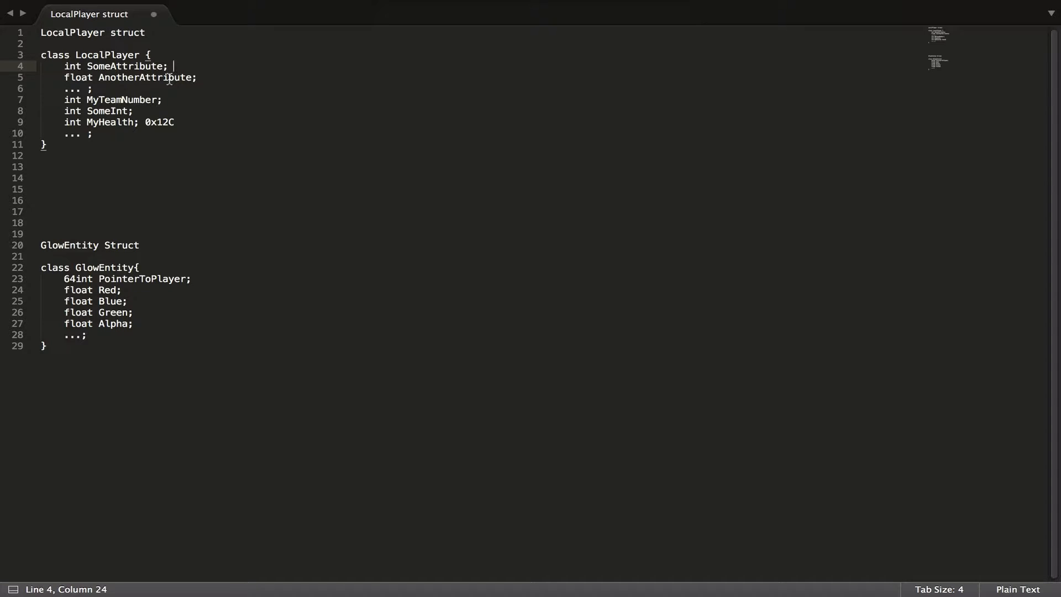
pyautogui.moveTo(164, 100); pyautogui.dragTo(166, 102)
pyautogui.click(205, 100)
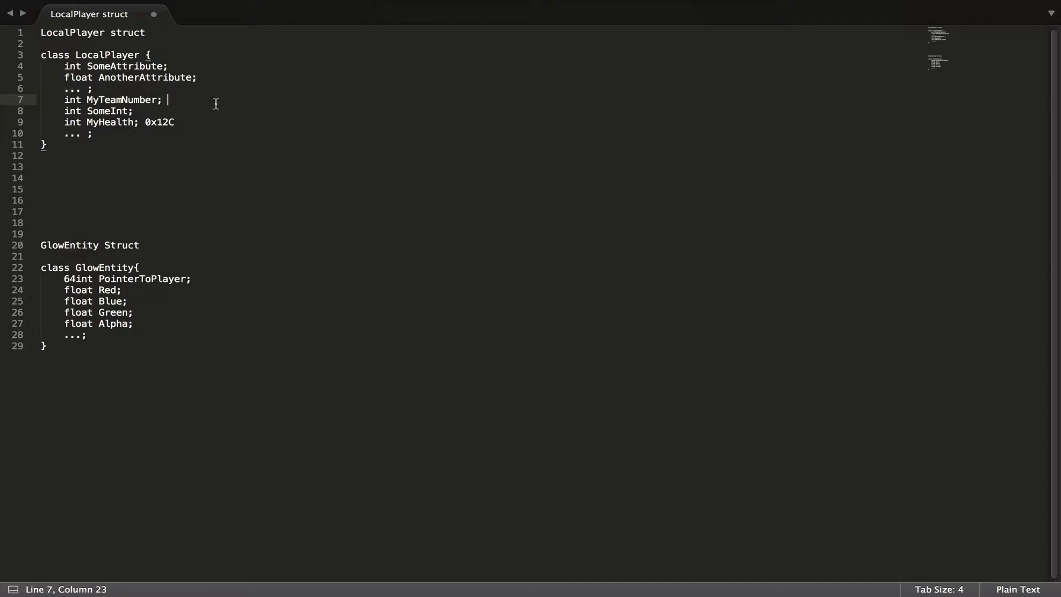
pyautogui.write('(2 or 3')
pyautogui.moveTo(56, 100); pyautogui.dragTo(233, 95)
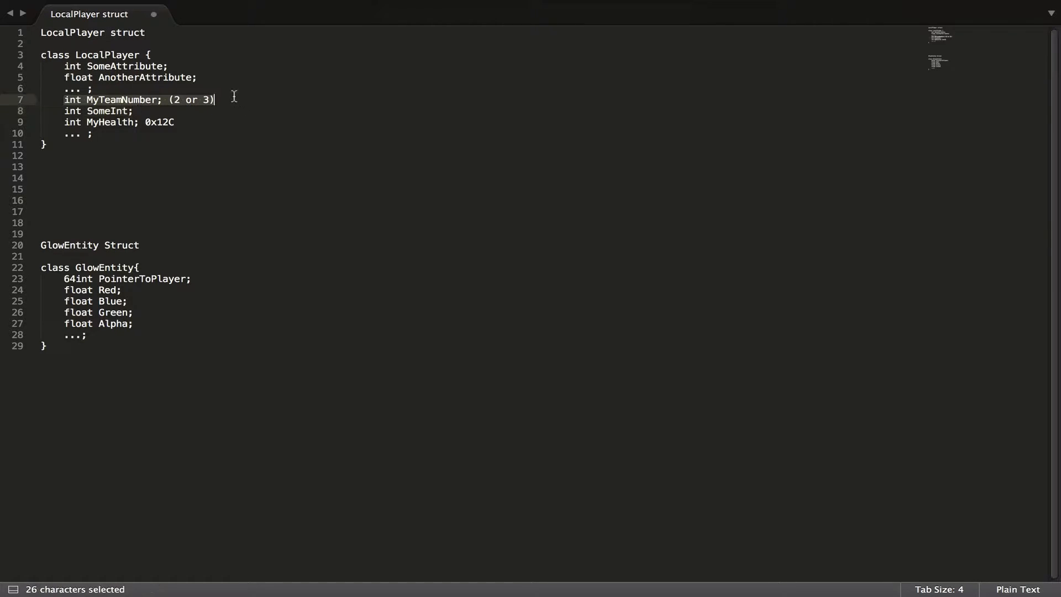
pyautogui.click(234, 96)
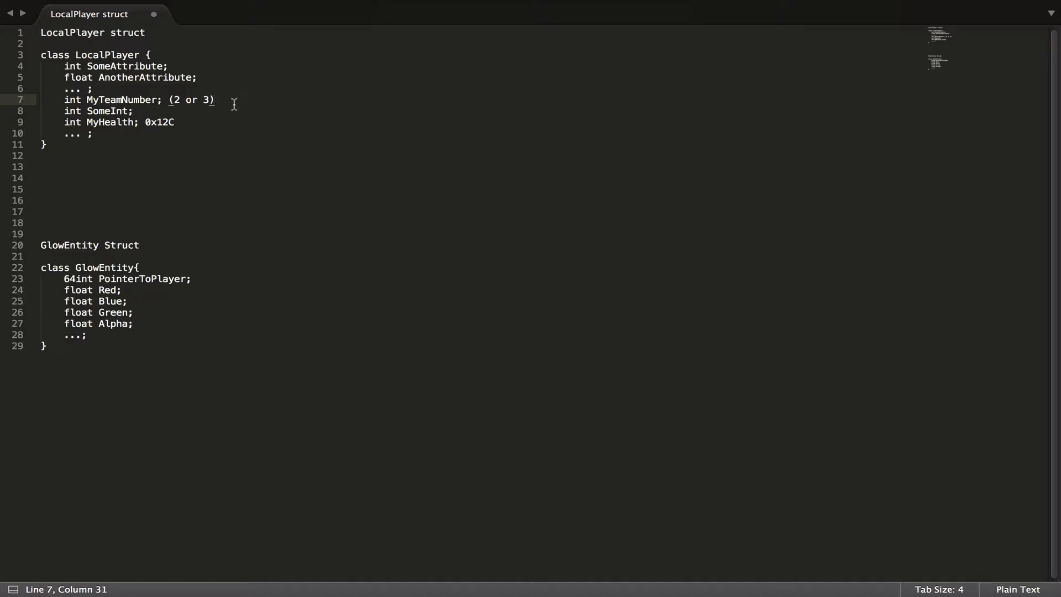
# Delete the 0x12C offset after MyHealth in the LocalPlayer class
pyautogui.click(139, 112)
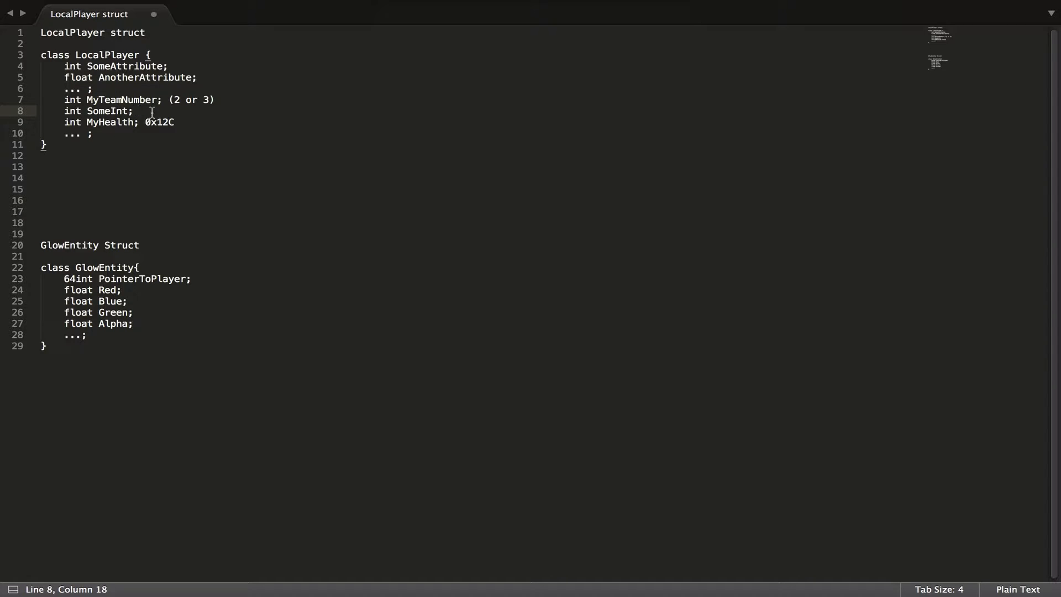
pyautogui.moveTo(153, 116); pyautogui.dragTo(55, 114)
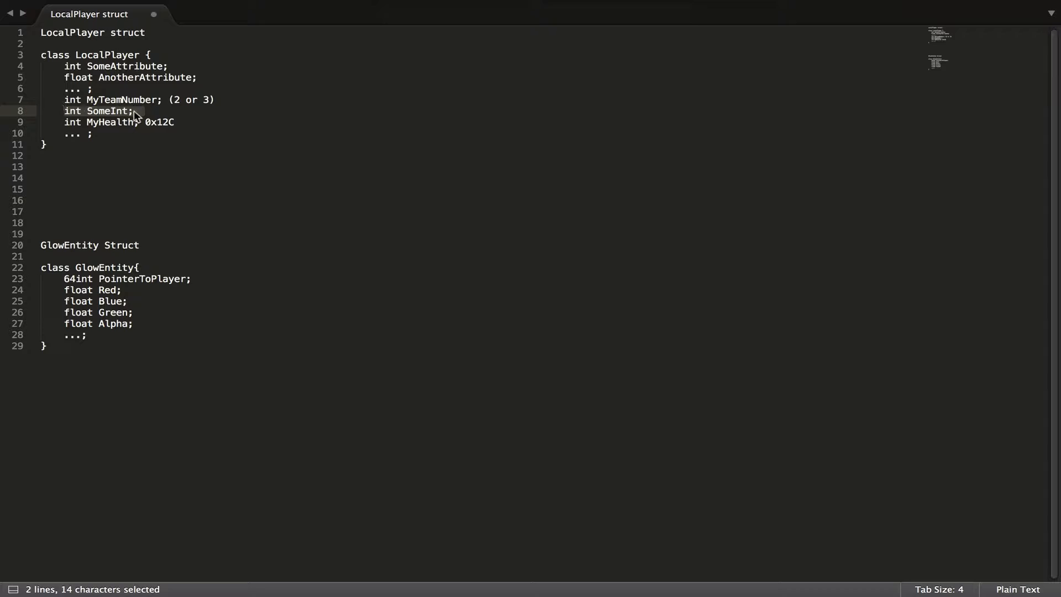
pyautogui.click(157, 113)
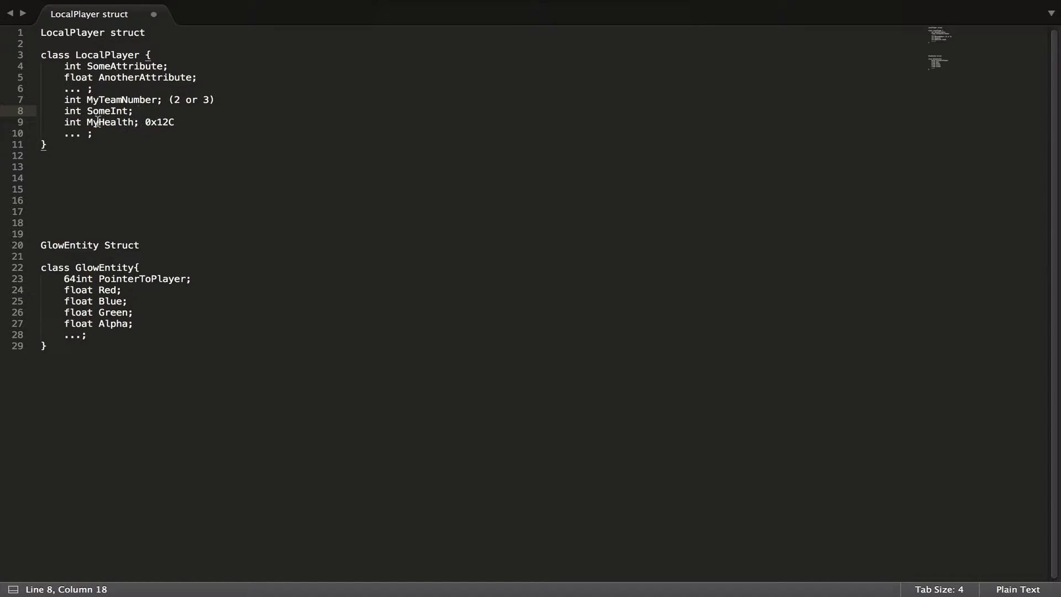
pyautogui.moveTo(62, 122); pyautogui.dragTo(205, 120)
pyautogui.click(166, 121)
pyautogui.press('BackSpace')
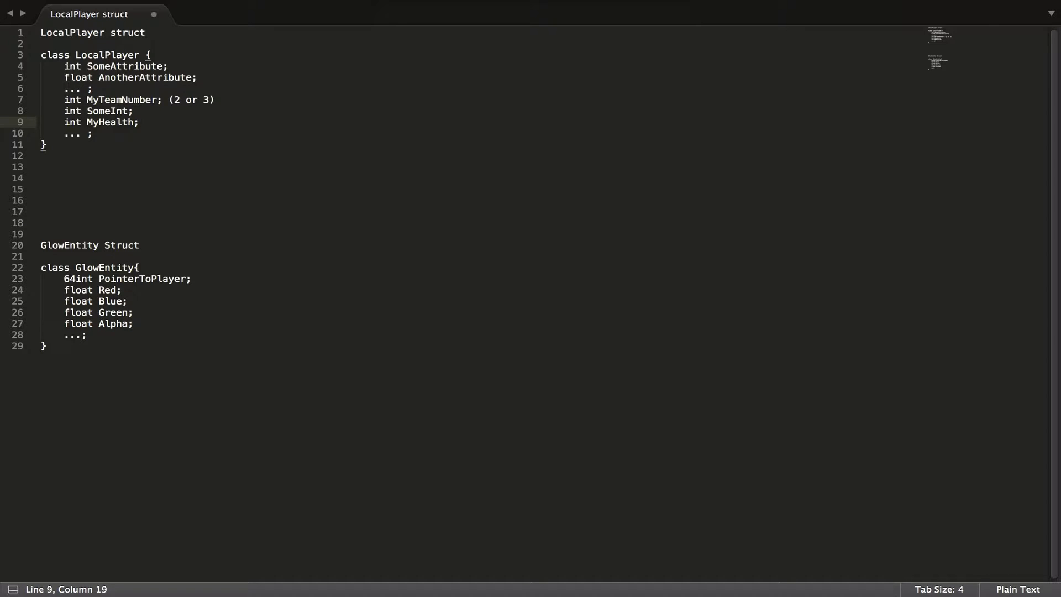
# Annotate the MyHealth line with "0x12C bytes away from the start of LocalPlayer"
pyautogui.moveTo(156, 121); pyautogui.dragTo(26, 121)
pyautogui.click(171, 133)
pyautogui.click(220, 122)
pyautogui.write('0x12C bytes away form')
pyautogui.press('BackSpace')
pyautogui.press('BackSpace')
pyautogui.press('BackSpace')
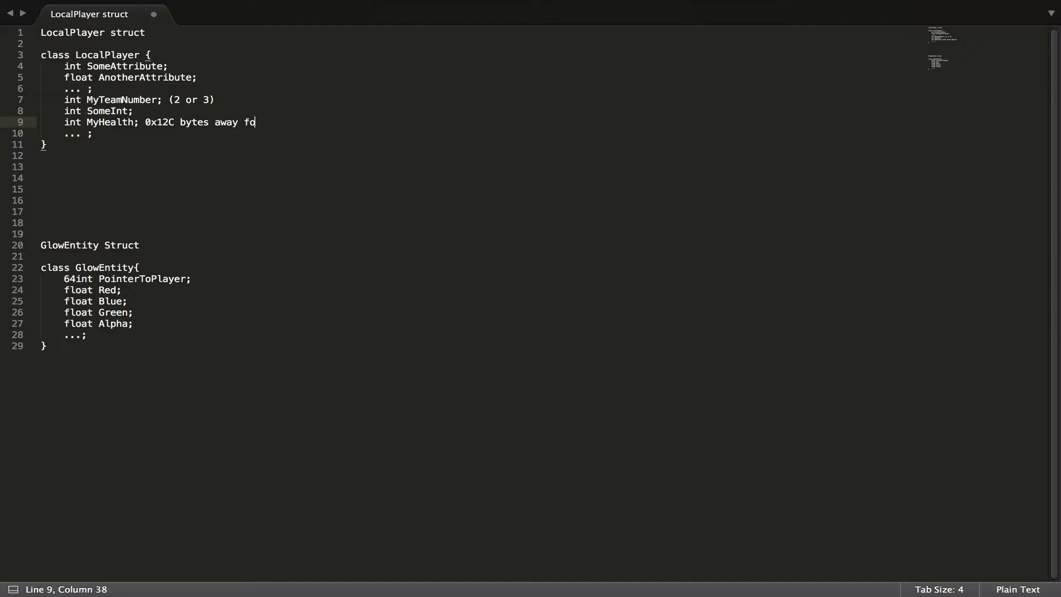
pyautogui.write('rm the start of Loca')
pyautogui.press('BackSpace')
pyautogui.press('BackSpace')
pyautogui.press('BackSpace')
pyautogui.write('ocalPlayer')
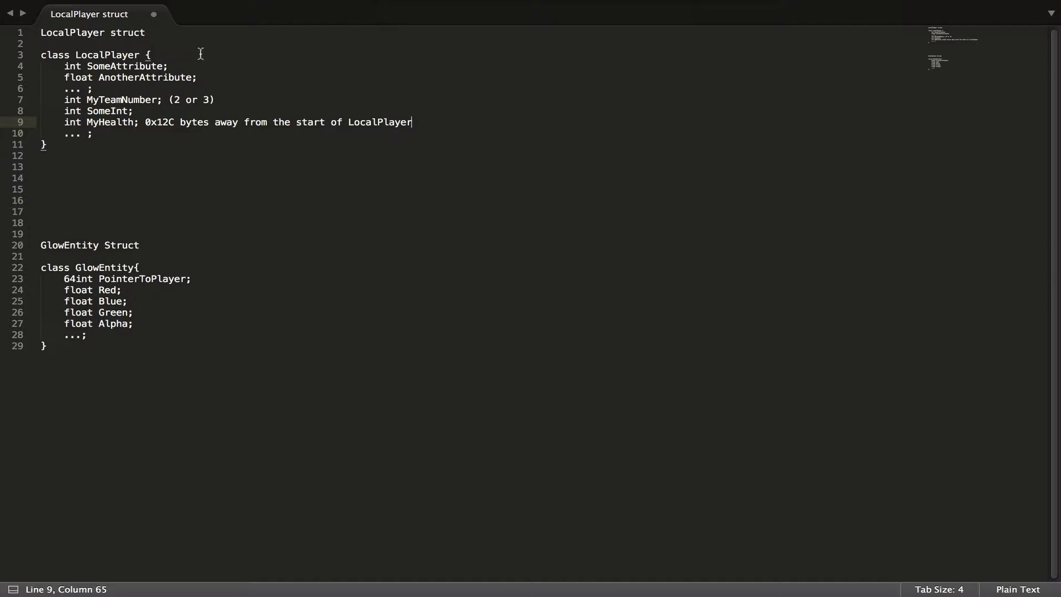
# Write "LocalPlayer starts at 0x1234545" on line 14, below the LocalPlayer class
pyautogui.click(72, 178)
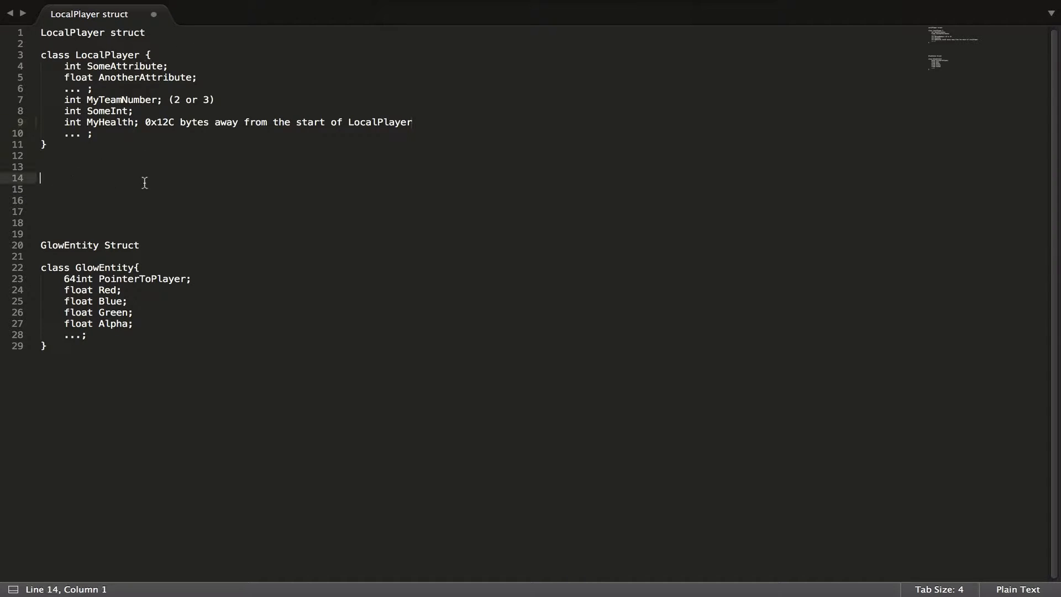
pyautogui.write('LocalPlayer starts at 0x')
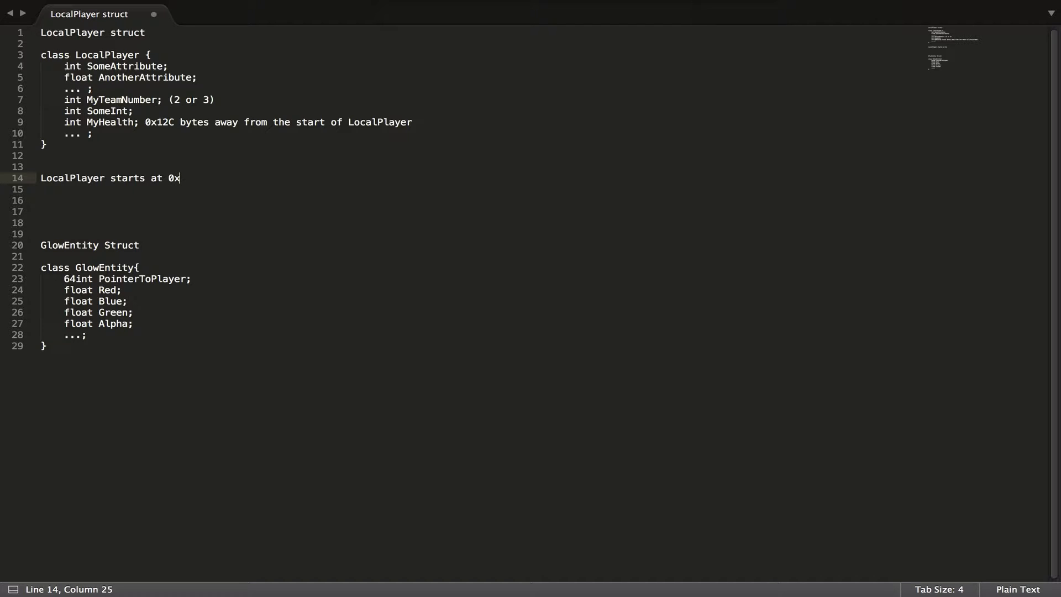
pyautogui.write('1234545')
# Add the line "0x1234545 + 0x12C is the address of your health" on line 16, reusing the copied start address
pyautogui.click(169, 177)
pyautogui.moveTo(169, 177); pyautogui.dragTo(222, 184)
pyautogui.hotkey('ctrl', 'c')
pyautogui.click(125, 200)
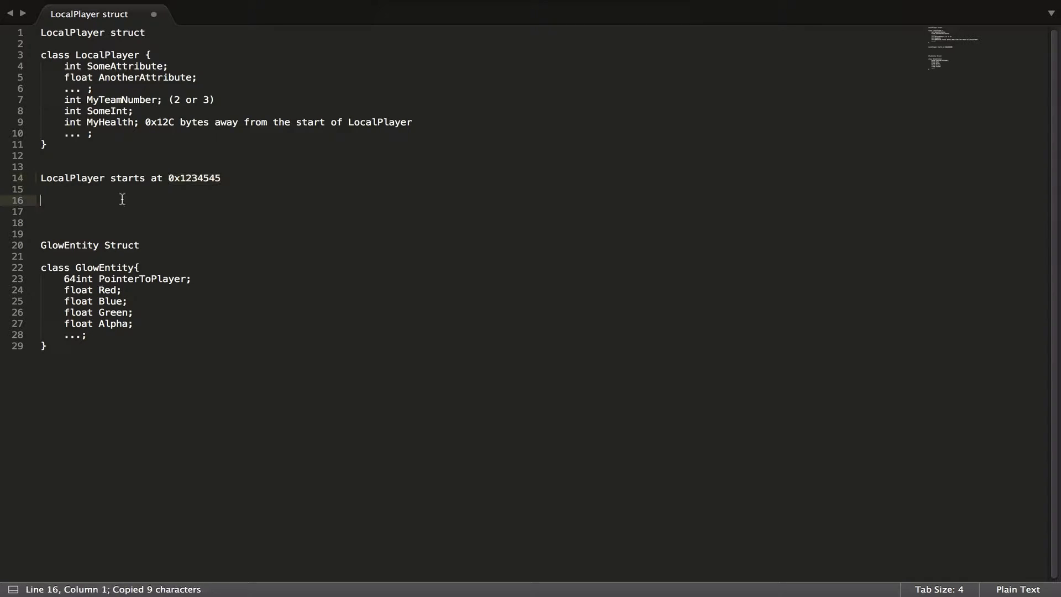
pyautogui.hotkey('ctrl', 'v')
pyautogui.write('+ 0X')
pyautogui.press('BackSpace')
pyautogui.write('x1')
pyautogui.press('BackSpace')
pyautogui.write('12C')
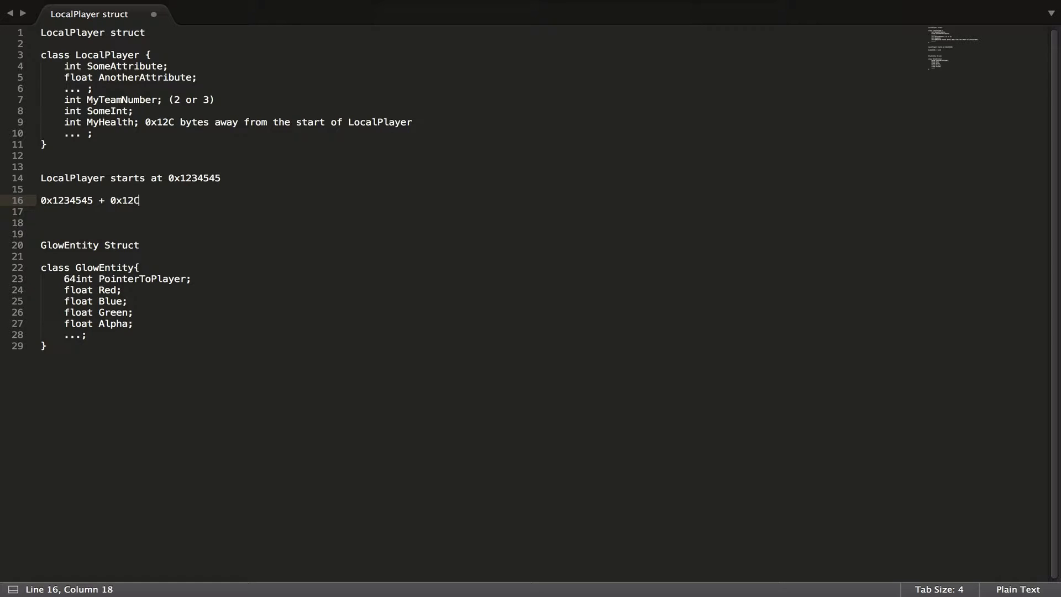
pyautogui.write(' is the address of your health')
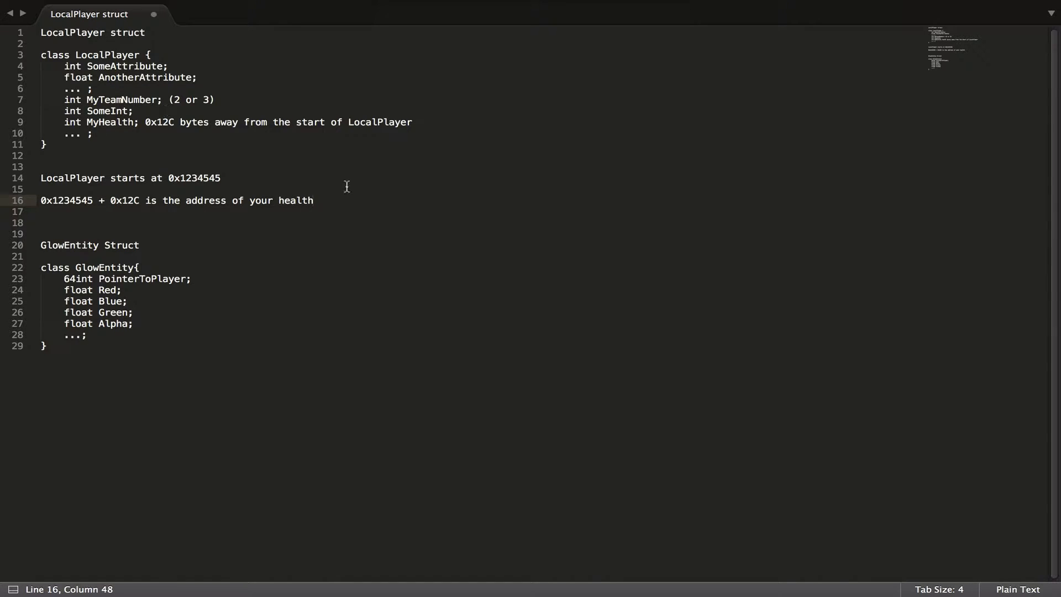
# Duplicate the health address line directly below itself and change the copy's offset to 0x124
pyautogui.moveTo(40, 200); pyautogui.dragTo(324, 201)
pyautogui.hotkey('ctrl', 'c')
pyautogui.click(361, 201)
pyautogui.press('Return')
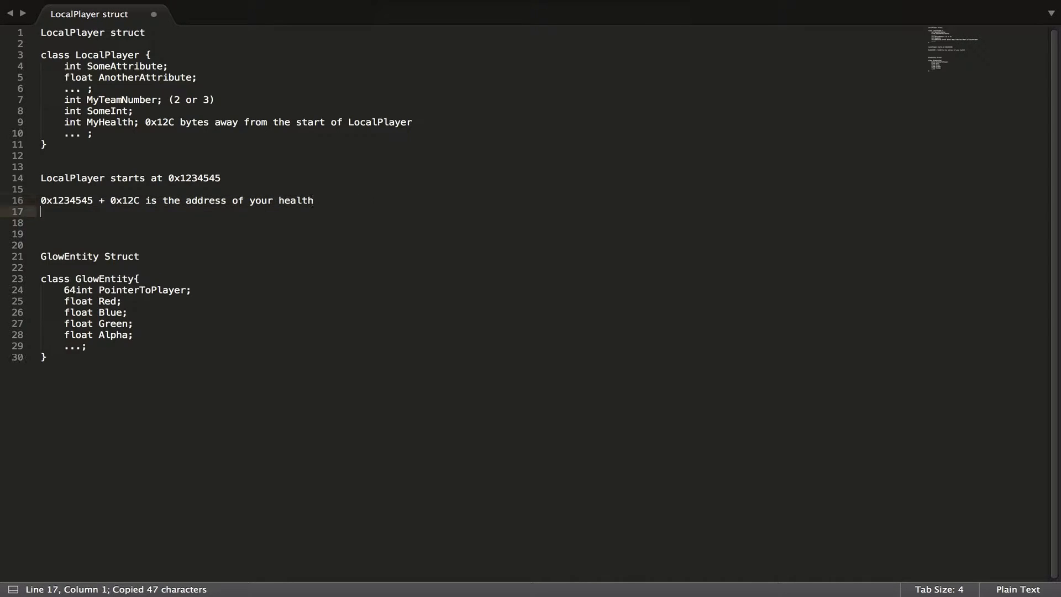
pyautogui.hotkey('ctrl', 'v')
pyautogui.click(141, 205)
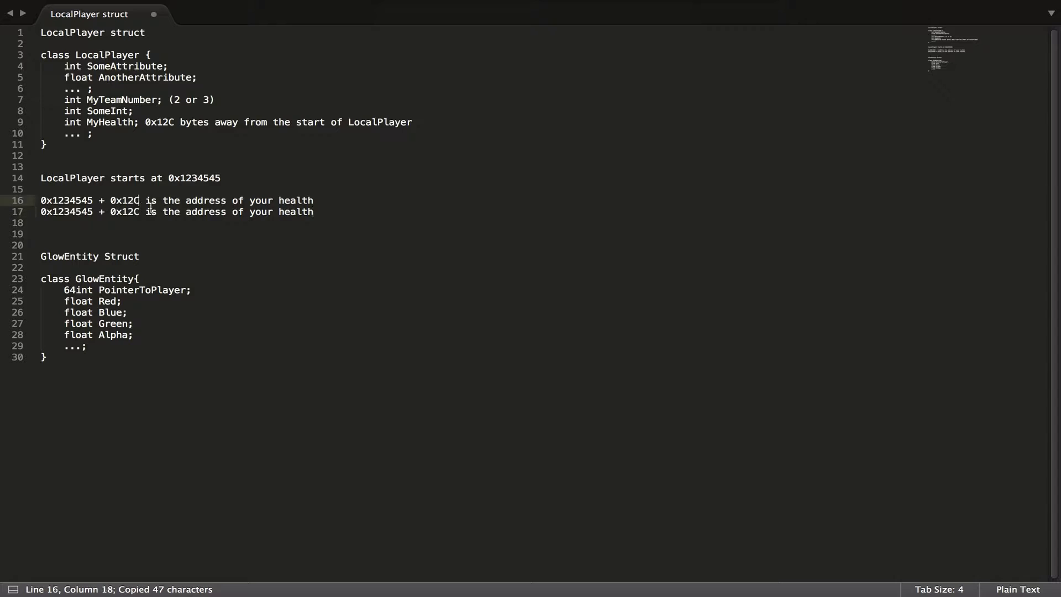
pyautogui.click(136, 211)
pyautogui.click(141, 212)
pyautogui.press('BackSpace')
pyautogui.write('4')
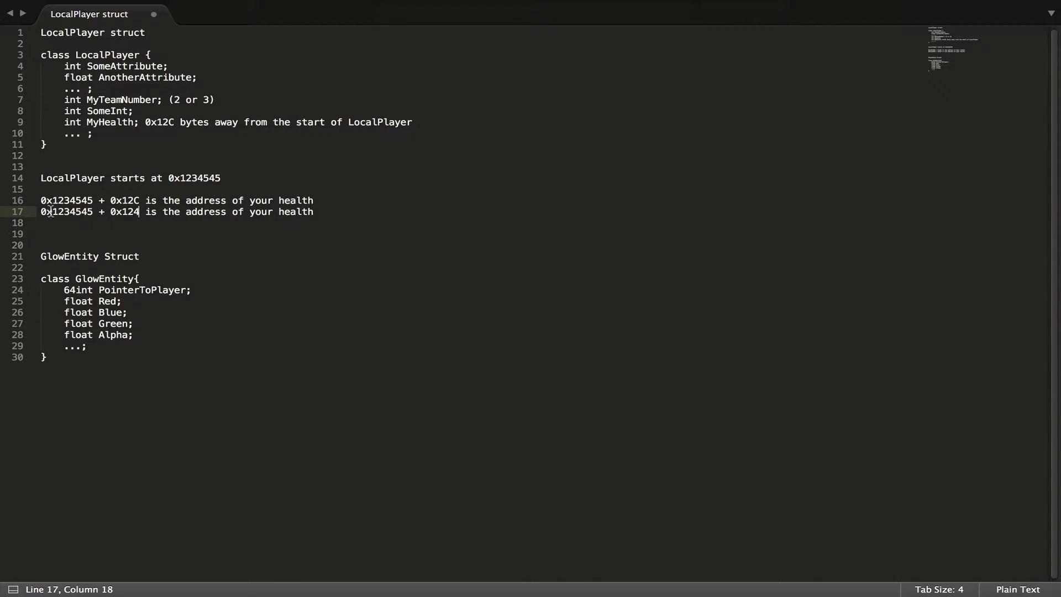
# Replace "health" with "team number" at the end of the 0x124 line
pyautogui.moveTo(41, 212); pyautogui.dragTo(135, 214)
pyautogui.click(342, 213)
pyautogui.press('BackSpace')
pyautogui.press('BackSpace')
pyautogui.press('BackSpace')
pyautogui.press('BackSpace')
pyautogui.press('BackSpace')
pyautogui.press('BackSpace')
pyautogui.write('team number')
# Write the offset calculation "0x12C - 0x4 - 0x4" on line 19, below the team number line
pyautogui.press('Return')
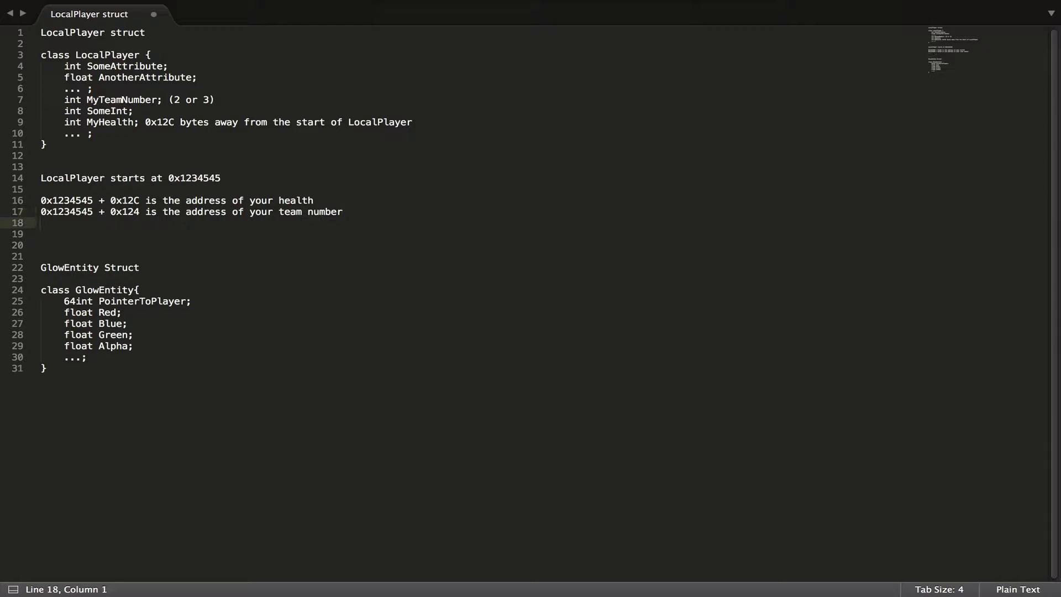
pyautogui.press('Return')
pyautogui.write('0x12C - 0X')
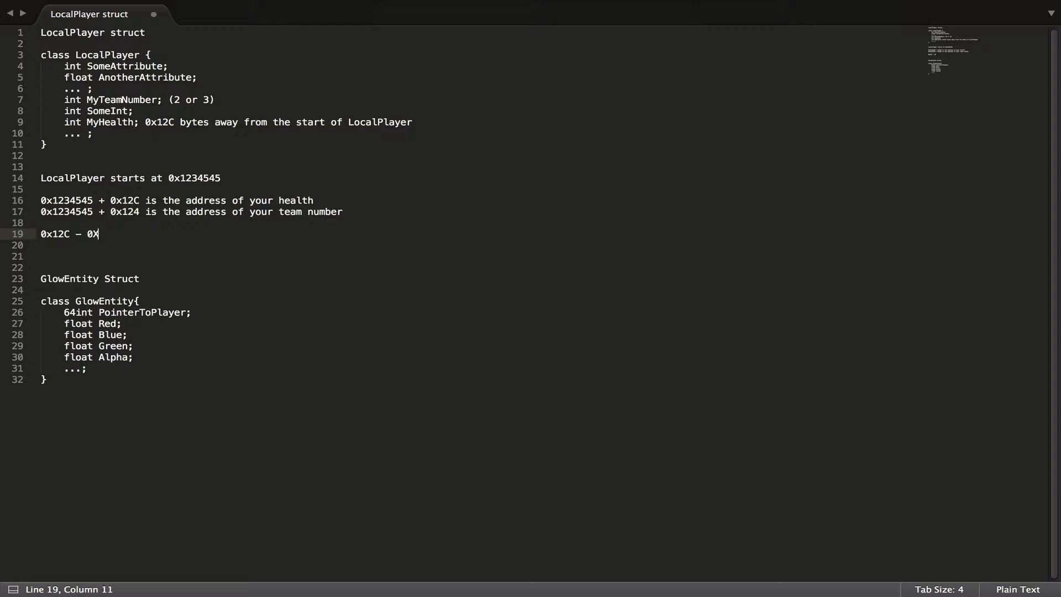
pyautogui.write('4')
pyautogui.press('BackSpace')
pyautogui.press('BackSpace')
pyautogui.write('x4')
pyautogui.tripleClick(146, 111)
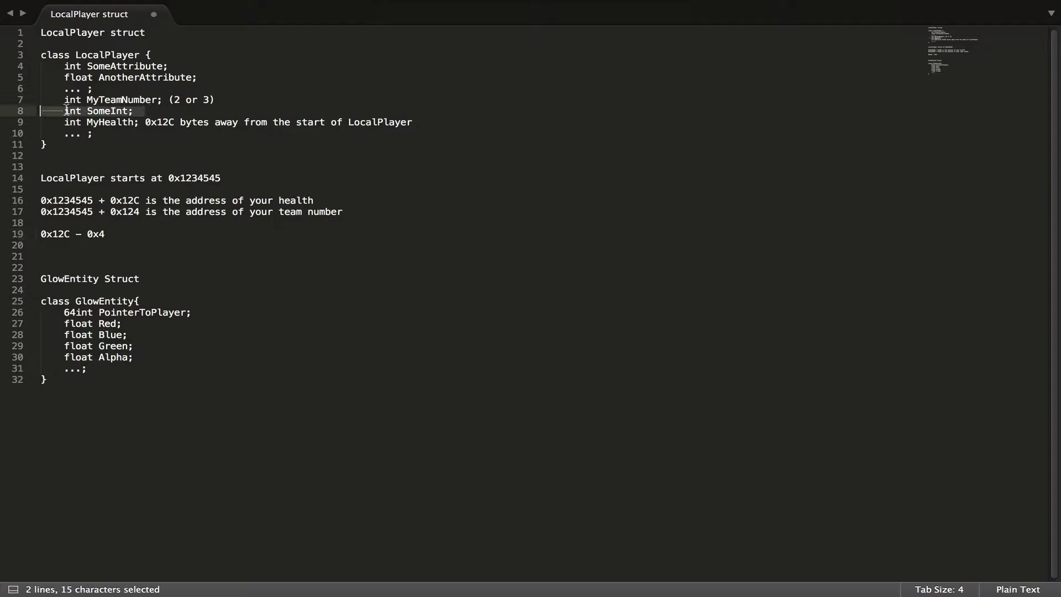
pyautogui.click(135, 233)
pyautogui.write('- 0x4')
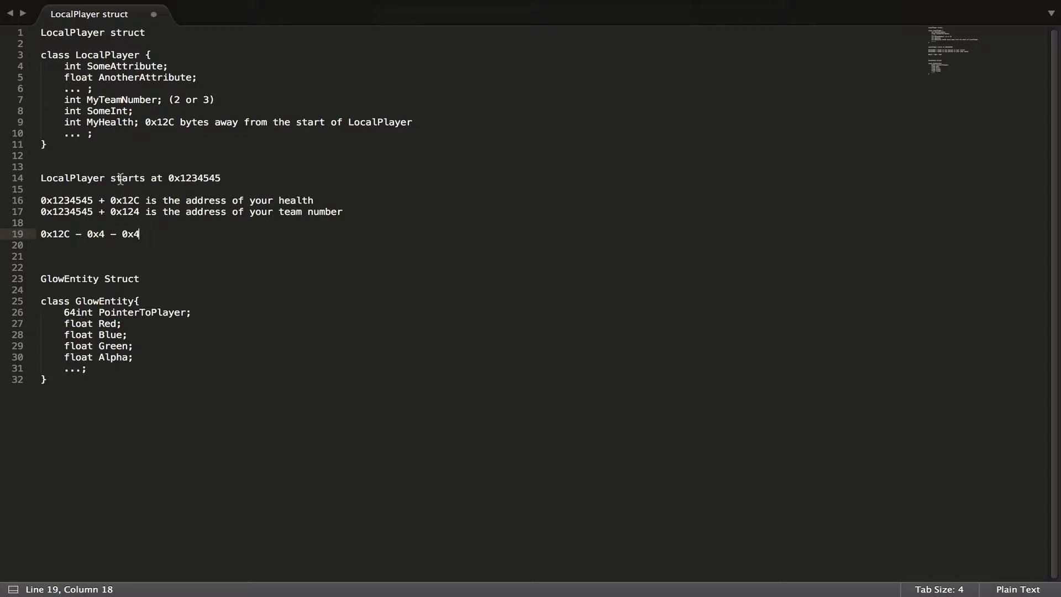
# Complete the offset calculation with "= 0x124"
pyautogui.moveTo(47, 96)
pyautogui.mouseDown()
pyautogui.moveTo(161, 99)
pyautogui.moveTo(40, 101)
pyautogui.mouseUp()
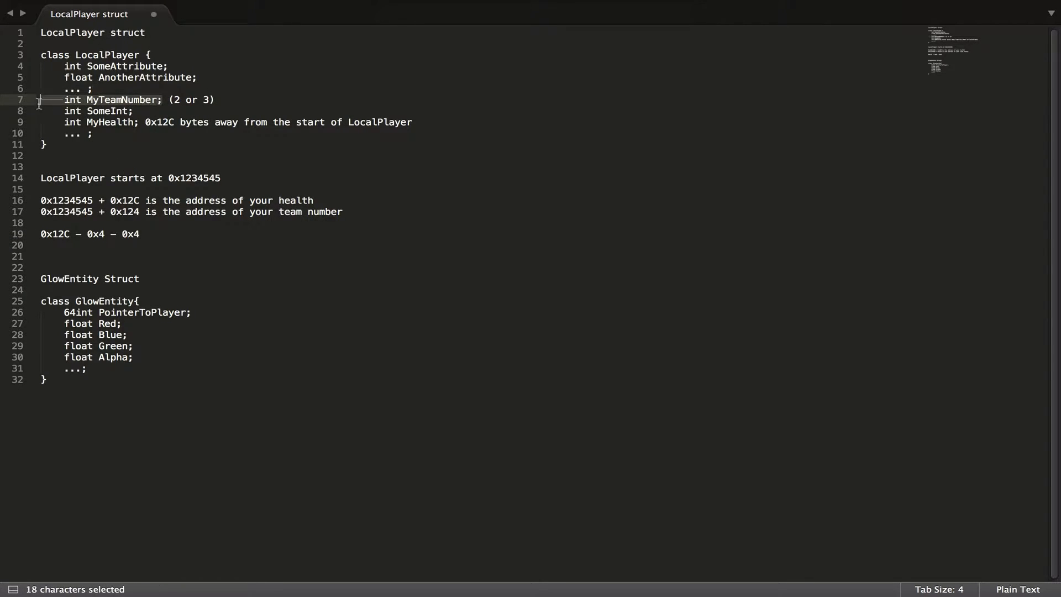
pyautogui.click(148, 237)
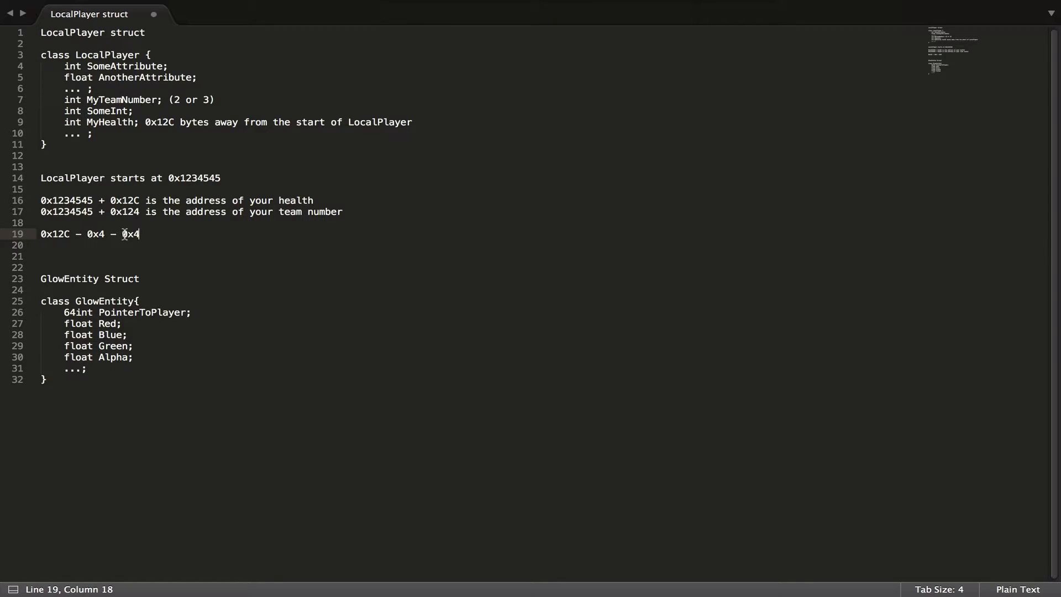
pyautogui.write('= 0x124')
# Write "client.dll/dylib" on line 21, leaving a blank line after the offset calculation
pyautogui.press('Return')
pyautogui.press('Return')
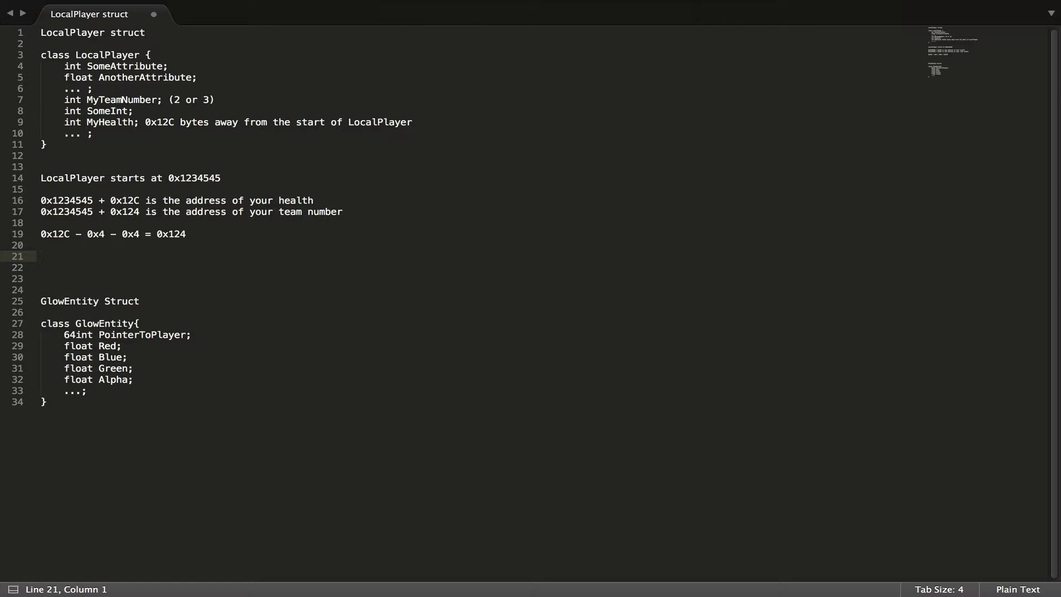
pyautogui.write('cliet')
pyautogui.press('BackSpace')
pyautogui.write('nt.dll/dylib')
# Extend the client.dll/dylib line with "+ LocalPlayerOffset is a pointer to"
pyautogui.moveTo(76, 55); pyautogui.dragTo(141, 56)
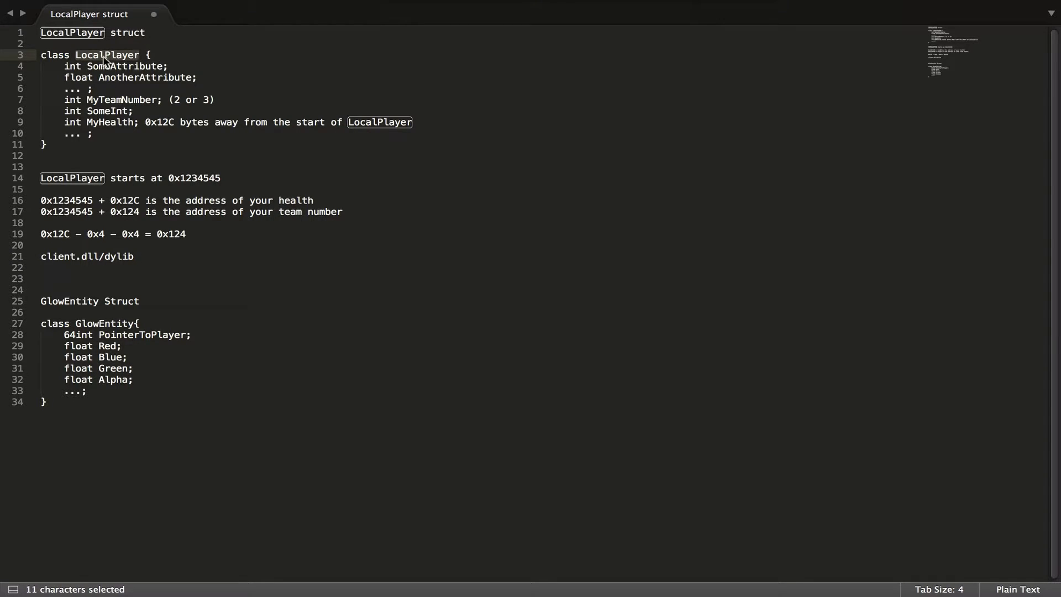
pyautogui.doubleClick(52, 200)
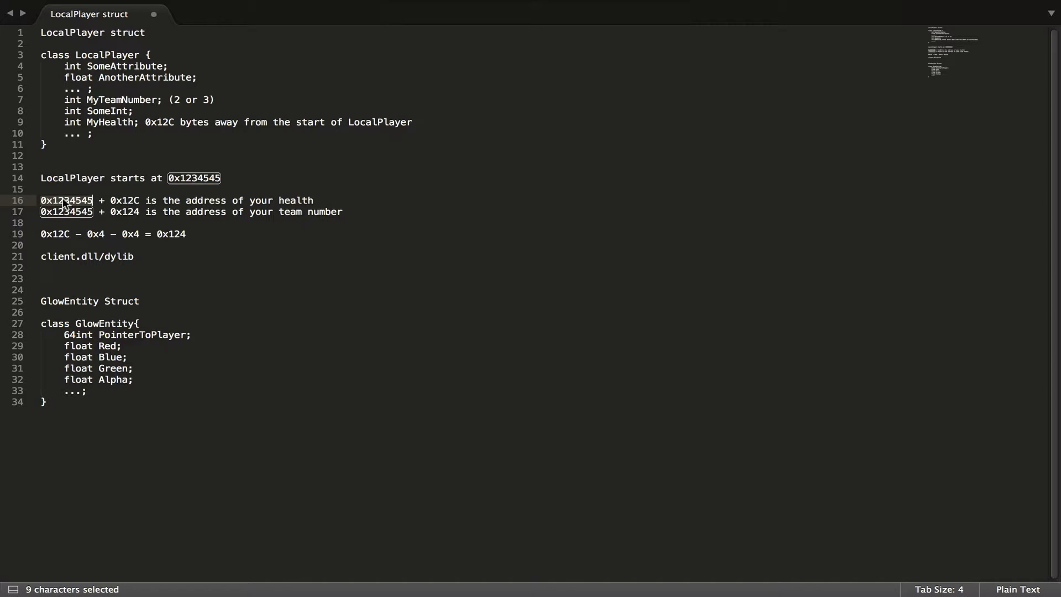
pyautogui.click(52, 200)
pyautogui.moveTo(42, 200); pyautogui.dragTo(93, 200)
pyautogui.click(146, 258)
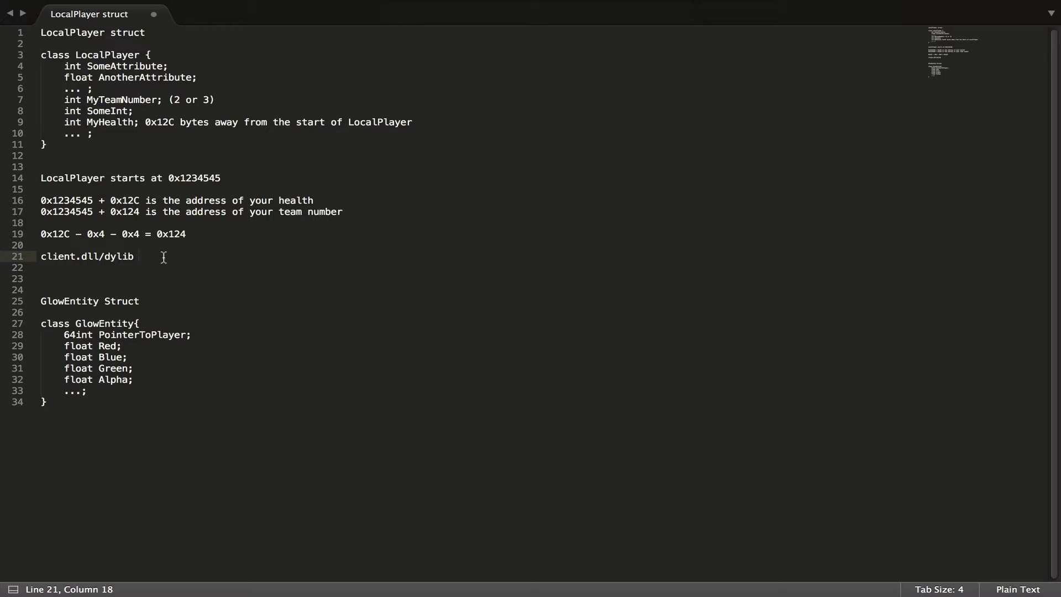
pyautogui.write('+ Loca')
pyautogui.press('BackSpace')
pyautogui.press('BackSpace')
pyautogui.write('ocalPlayerOff')
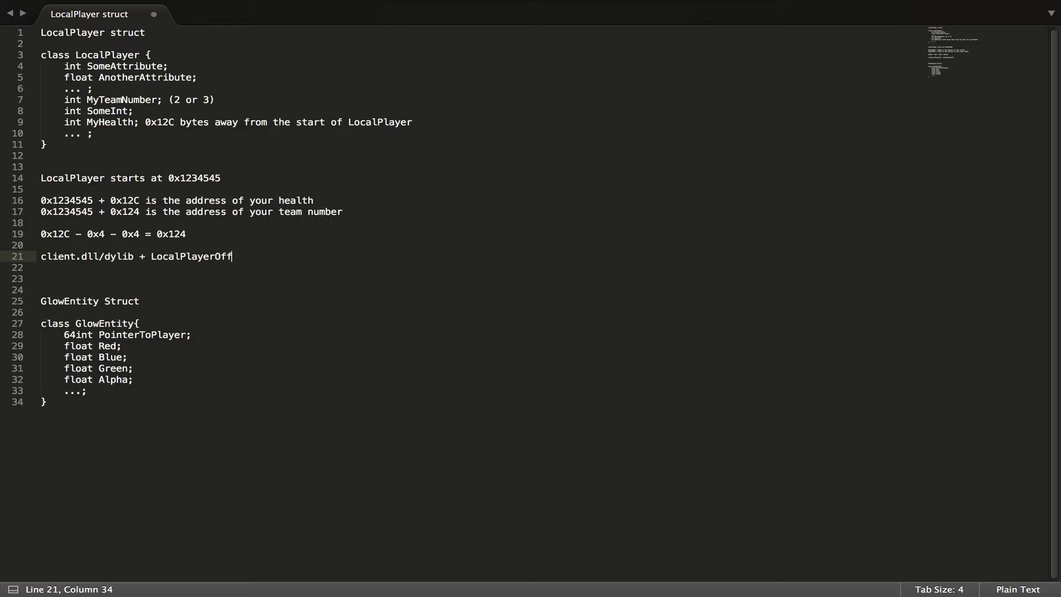
pyautogui.write('set is a pointer to')
# Copy the class name LocalPlayer from its declaration to the end of the client.dll/dylib line
pyautogui.moveTo(75, 55); pyautogui.dragTo(142, 55)
pyautogui.press('super+c')
pyautogui.click(386, 260)
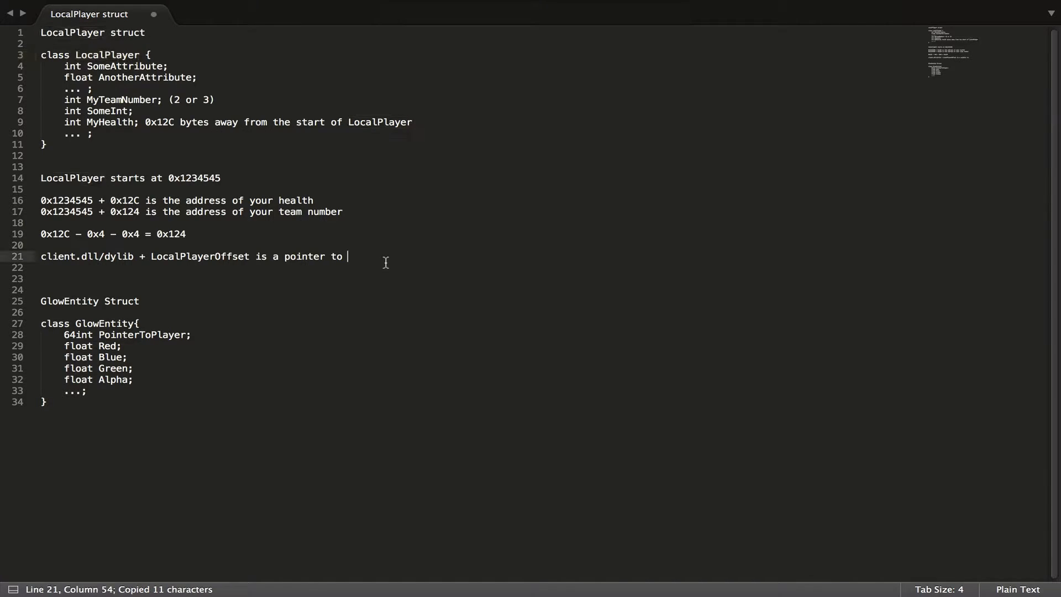
pyautogui.press('super+v')
# Insert "the starting address of the" before the final LocalPlayer in the client.dll/dylib line
pyautogui.press('Left')
pyautogui.press('Left')
pyautogui.press('Left')
pyautogui.press('Left')
pyautogui.press('Left')
pyautogui.press('Left')
pyautogui.press('Left')
pyautogui.press('Left')
pyautogui.press('Left')
pyautogui.press('Left')
pyautogui.press('Left')
pyautogui.write('the start')
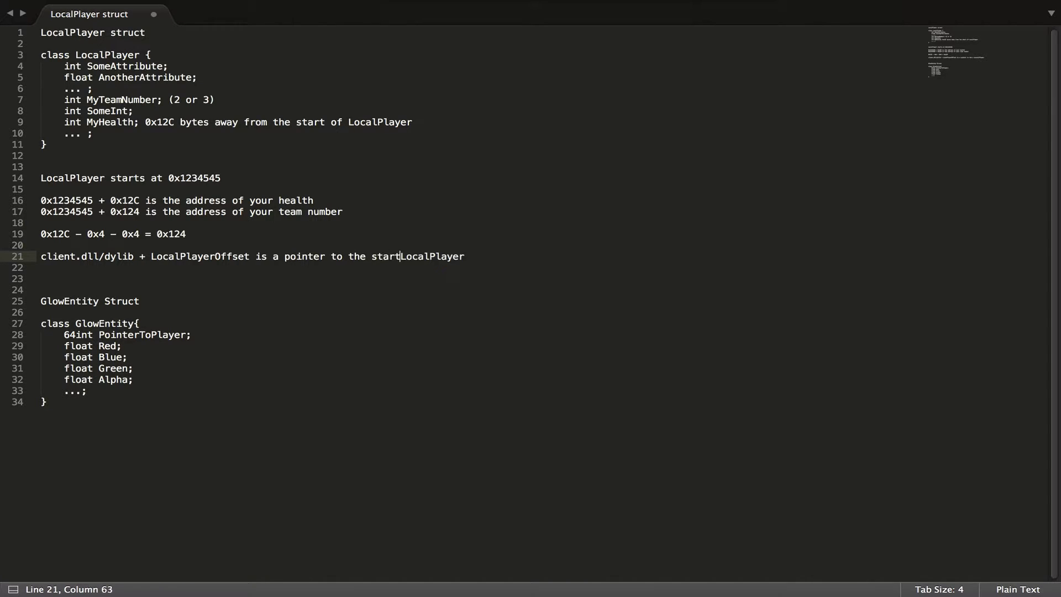
pyautogui.write('ing address ')
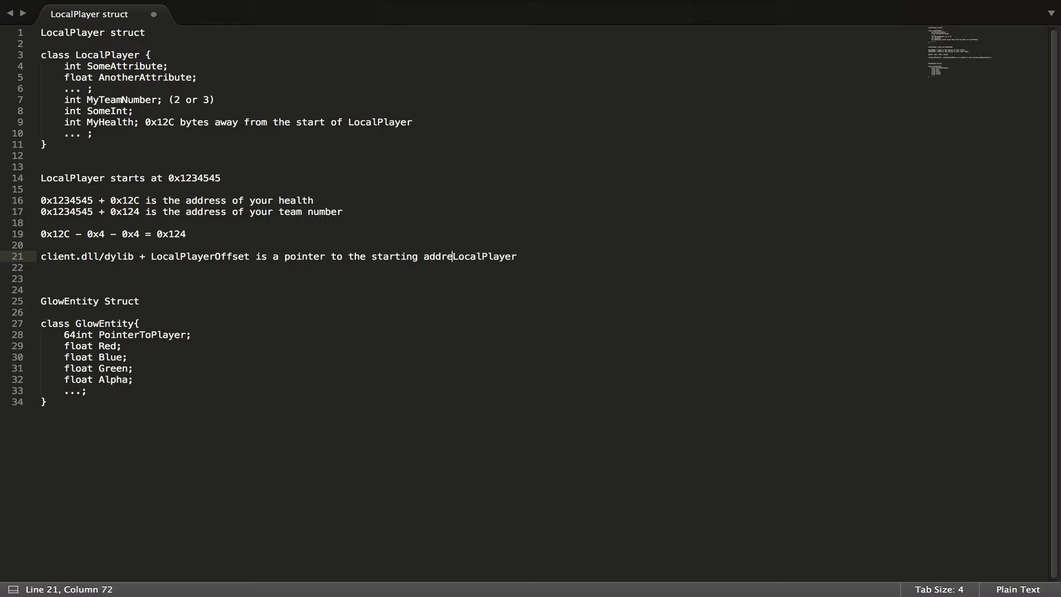
pyautogui.write('of the')
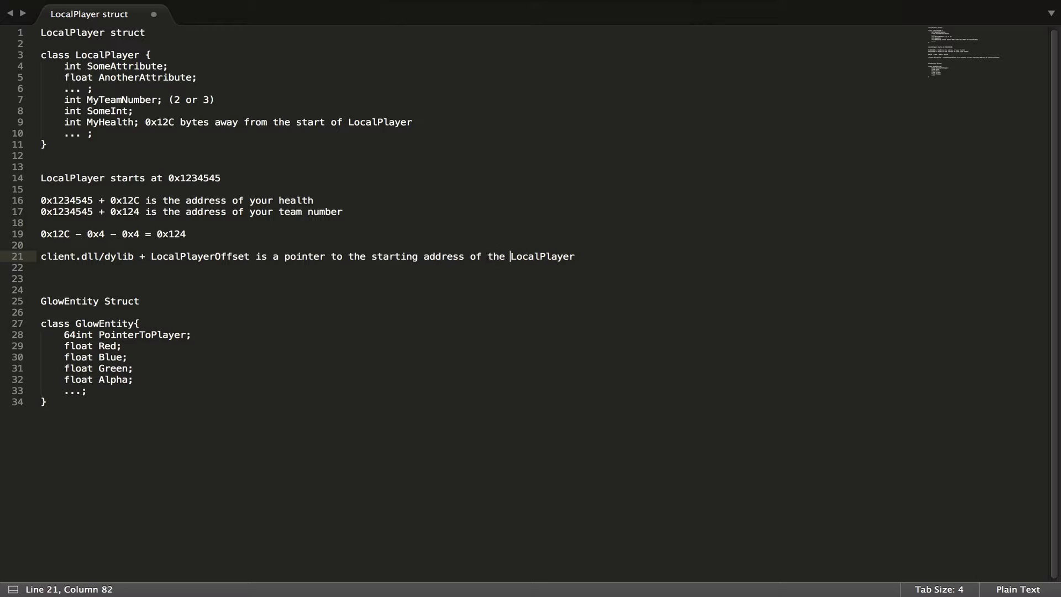
# End the client.dll/dylib sentence with "struct." after LocalPlayer
pyautogui.hotkey('shift', 'End')
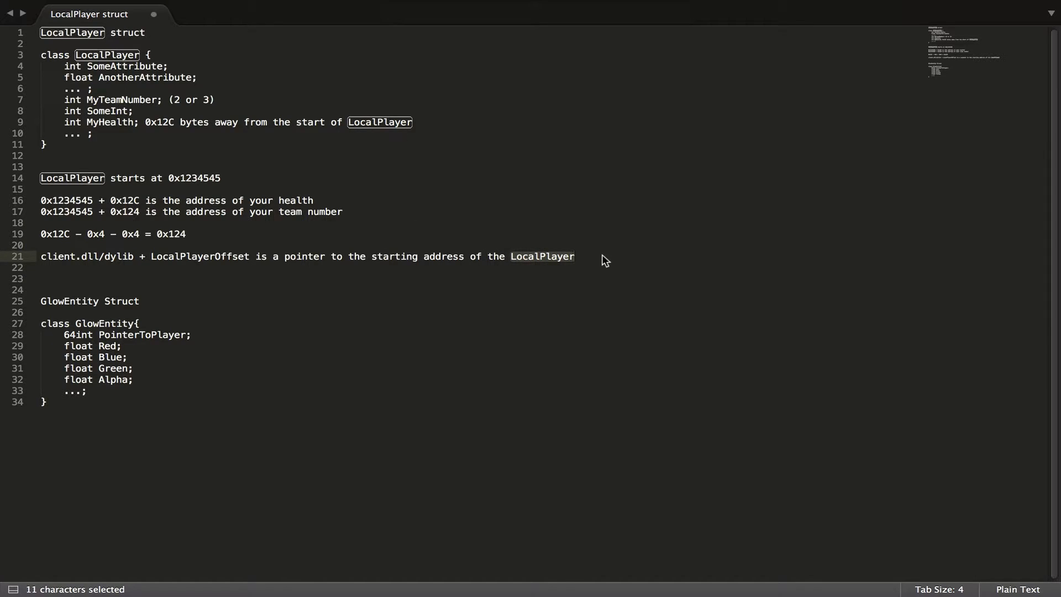
pyautogui.hotkey('ctrl', 'z')
pyautogui.press('Right')
pyautogui.write('struct.')
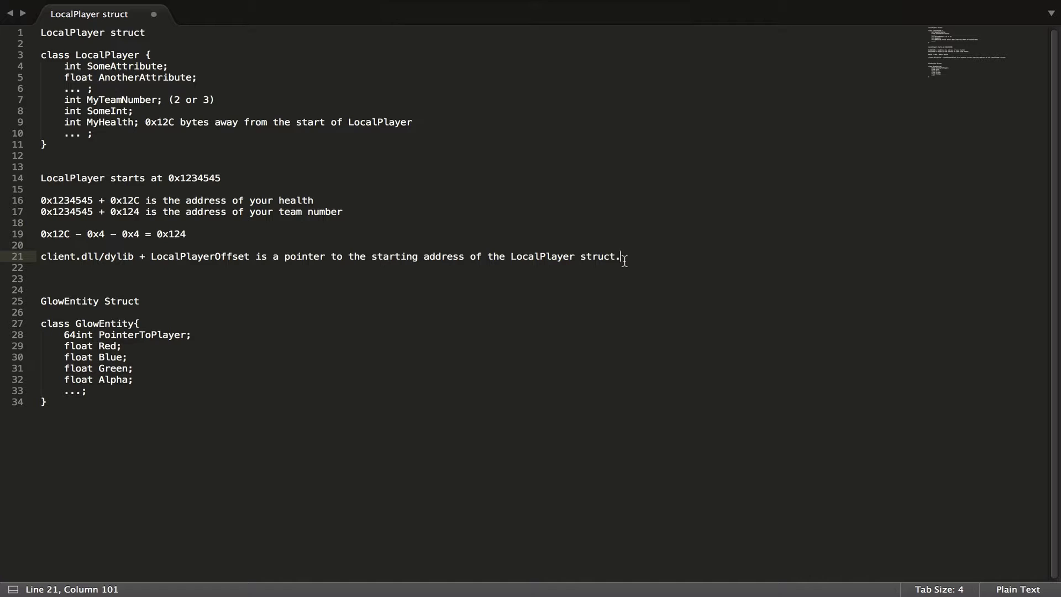
# Write "Health - 0x12C = starting address of" on line 23, leaving a blank line above it
pyautogui.press('Return')
pyautogui.press('Return')
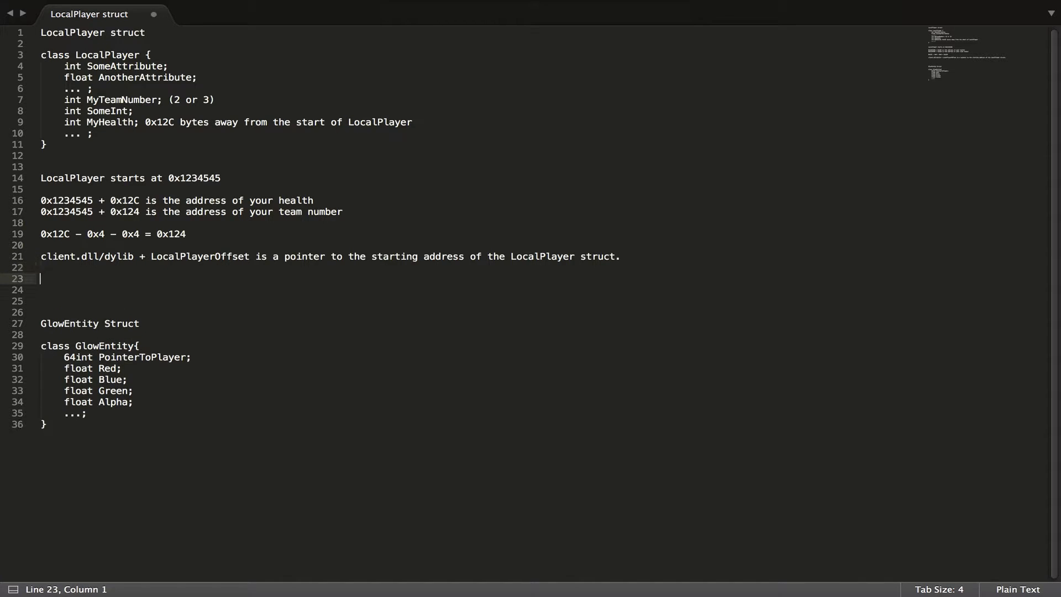
pyautogui.write('Health - 0x12C = starti')
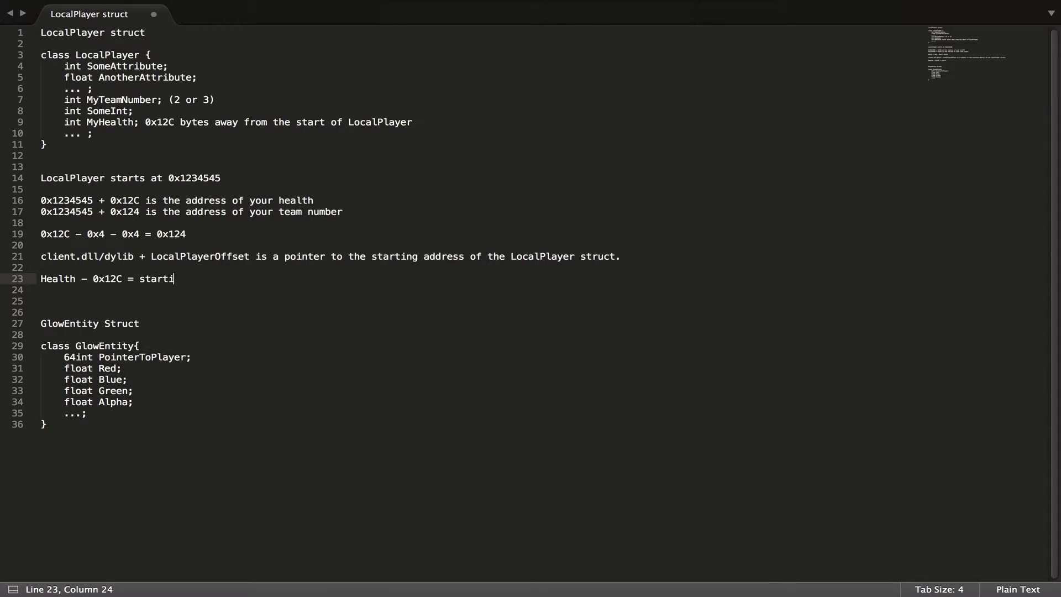
pyautogui.write('ng address of')
# Complete the Health line with "the LocalPlayer struct" copied from the client.dll/dylib line, and end it with a period
pyautogui.click(487, 256)
pyautogui.tripleClick(614, 256)
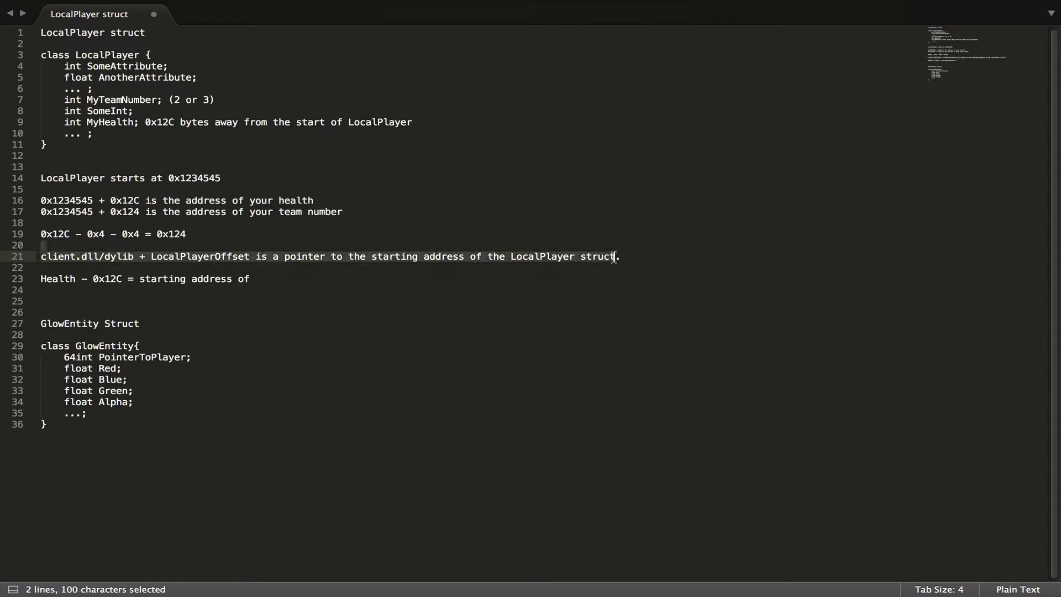
pyautogui.click(541, 256)
pyautogui.moveTo(488, 256); pyautogui.dragTo(615, 255)
pyautogui.press('super+c')
pyautogui.click(390, 280)
pyautogui.press('super+v')
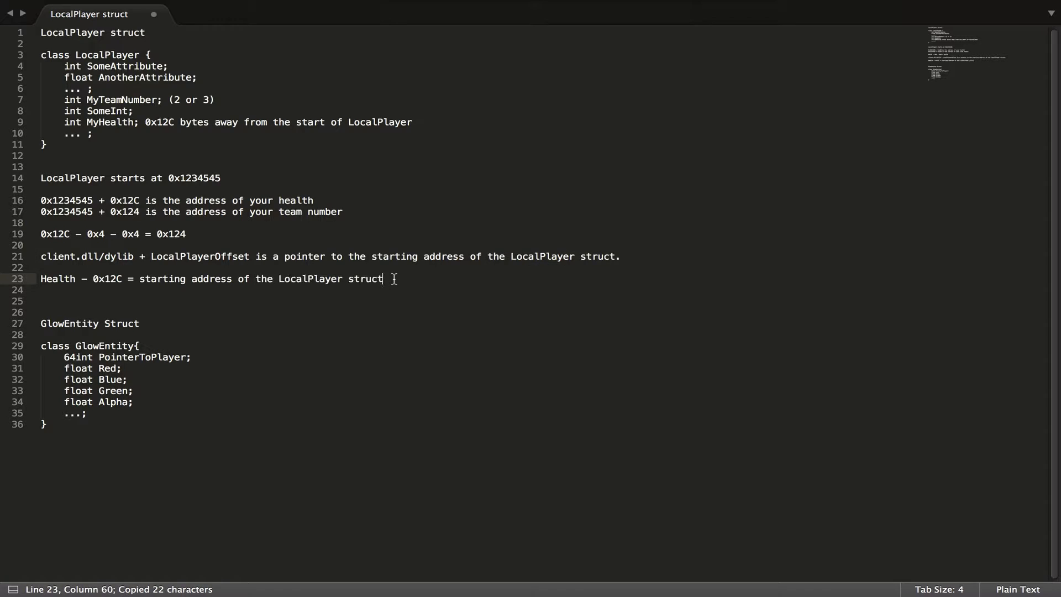
pyautogui.write('.')
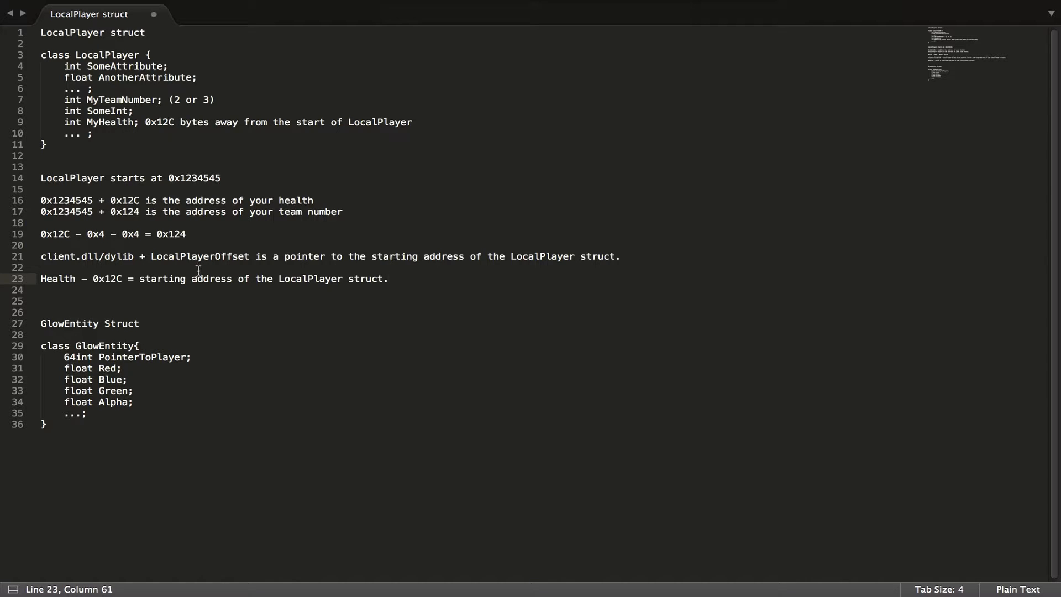
# Switch to Bit Slicer and search the csgo_osx64 process for 32-bit integers equal to 100
pyautogui.moveTo(191, 279); pyautogui.dragTo(383, 283)
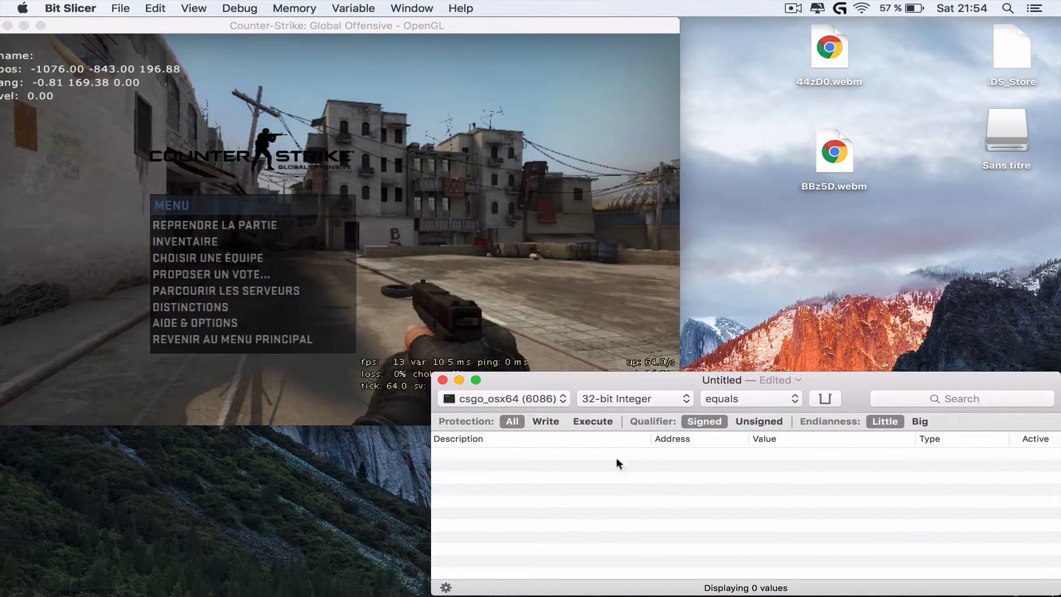
pyautogui.hotkey('ctrl', 'Right')
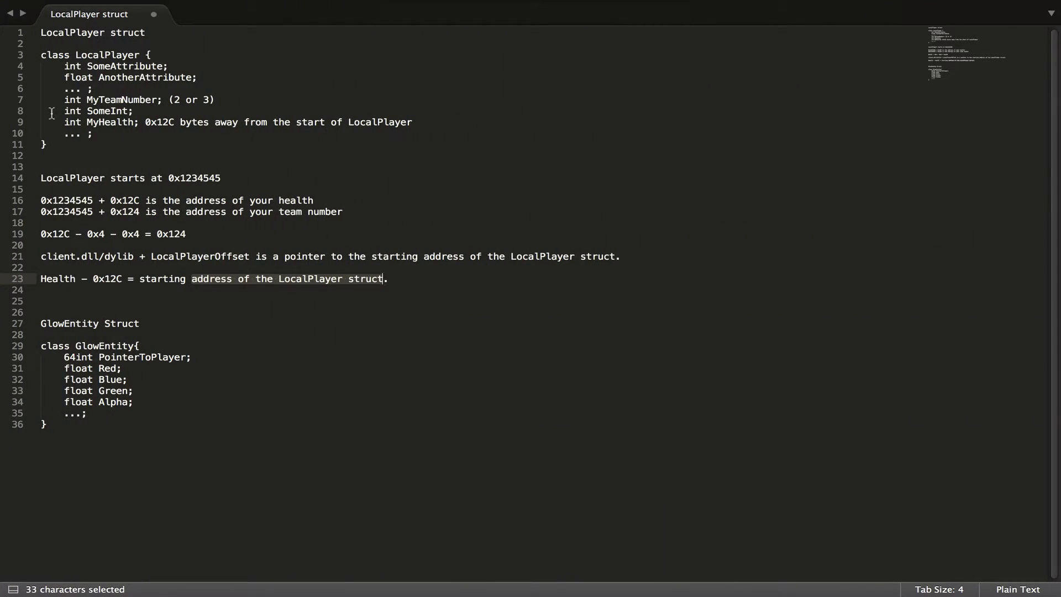
pyautogui.moveTo(64, 122); pyautogui.dragTo(137, 120)
pyautogui.hotkey('ctrl', 'Left')
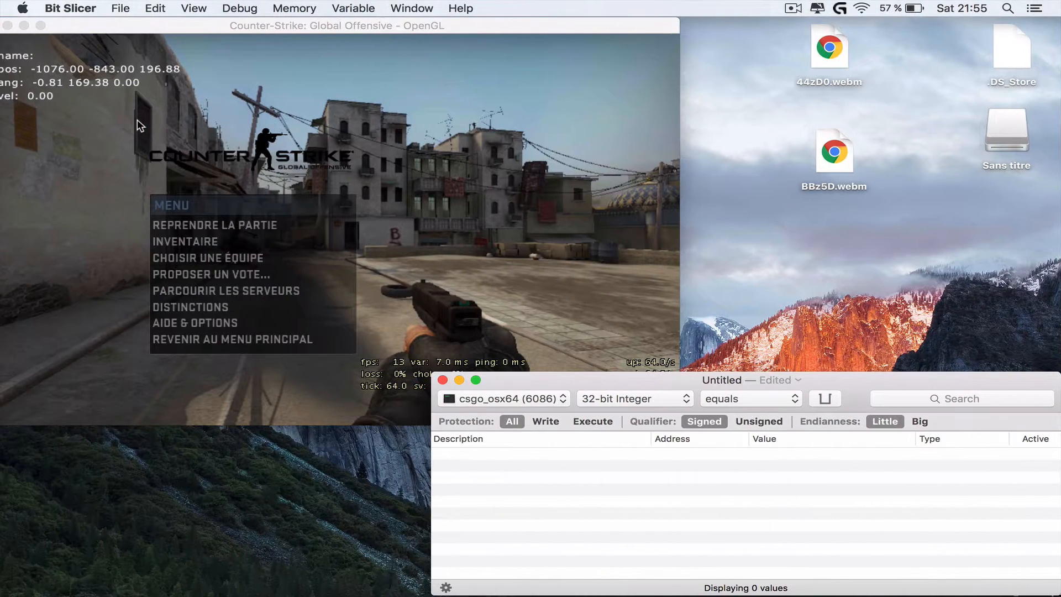
pyautogui.click(978, 403)
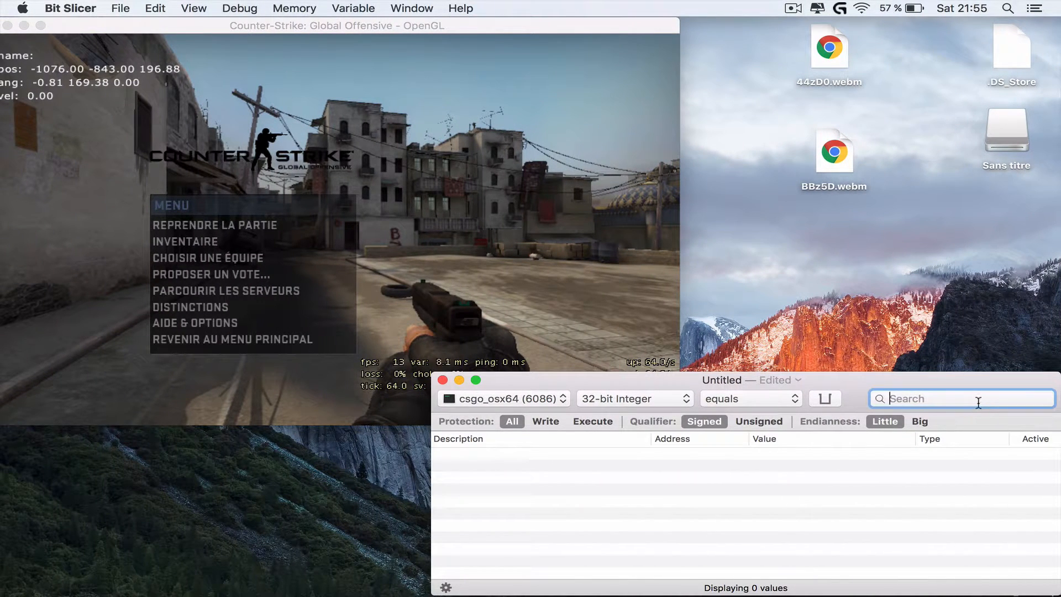
pyautogui.write('100')
pyautogui.press('Return')
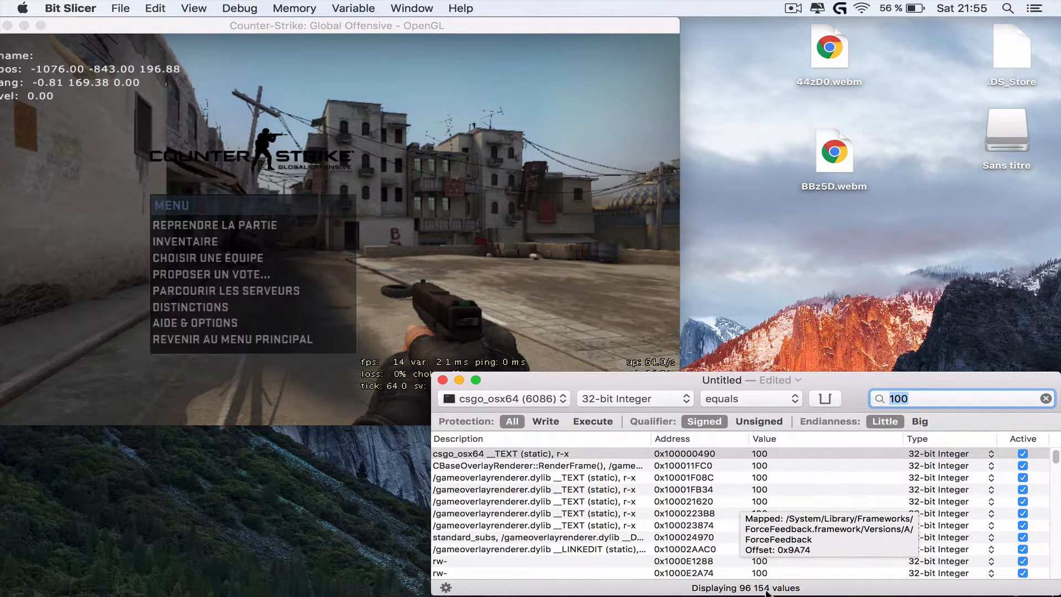
# Resume the Counter-Strike match, run "hurtme 3" in the game console, and return to the game menu
pyautogui.click(249, 233)
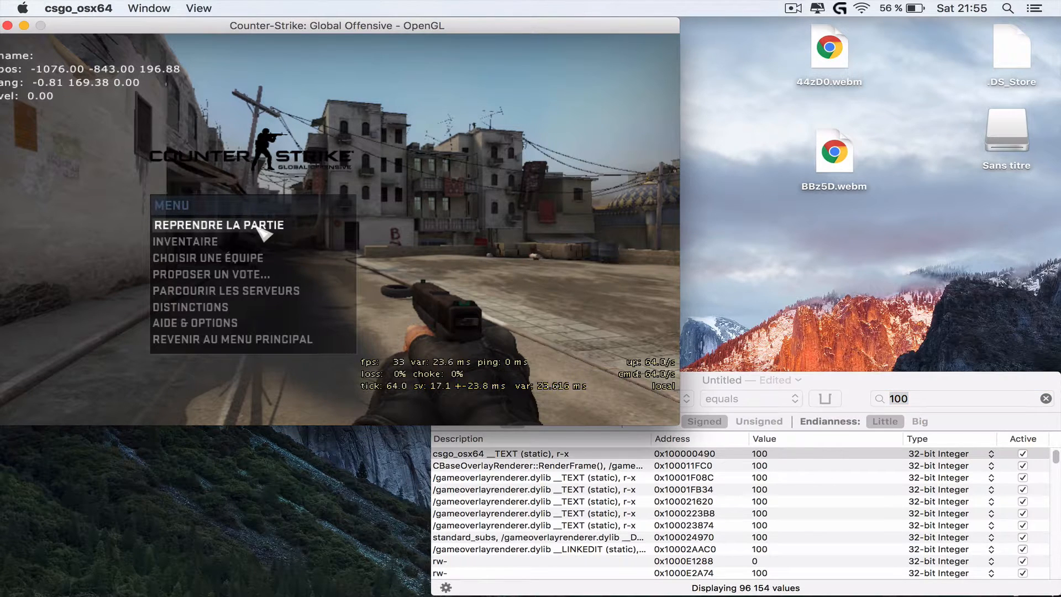
pyautogui.click(259, 226)
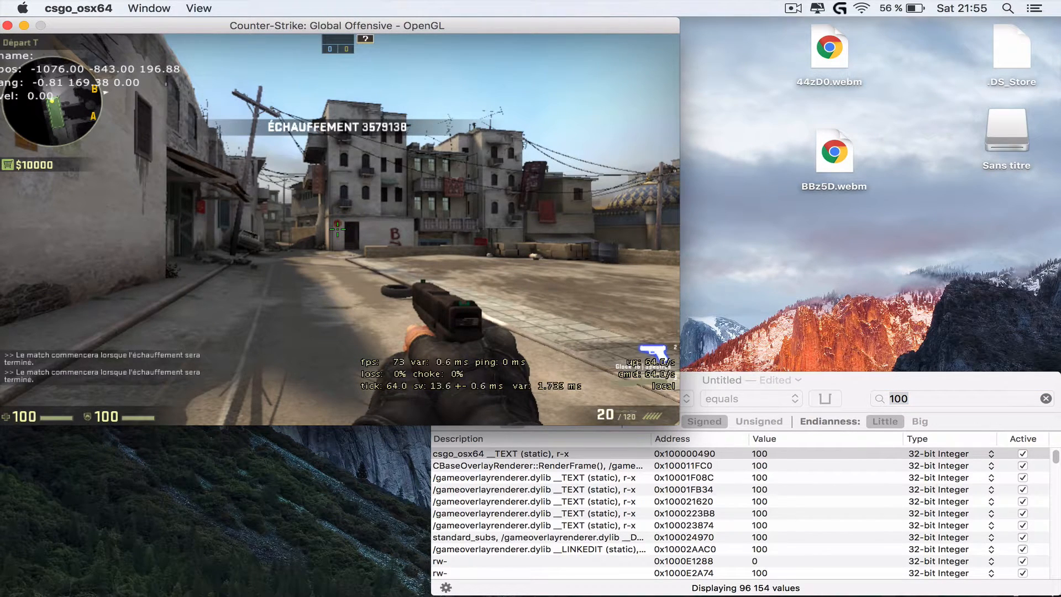
pyautogui.press('`')
pyautogui.write('hurtme ')
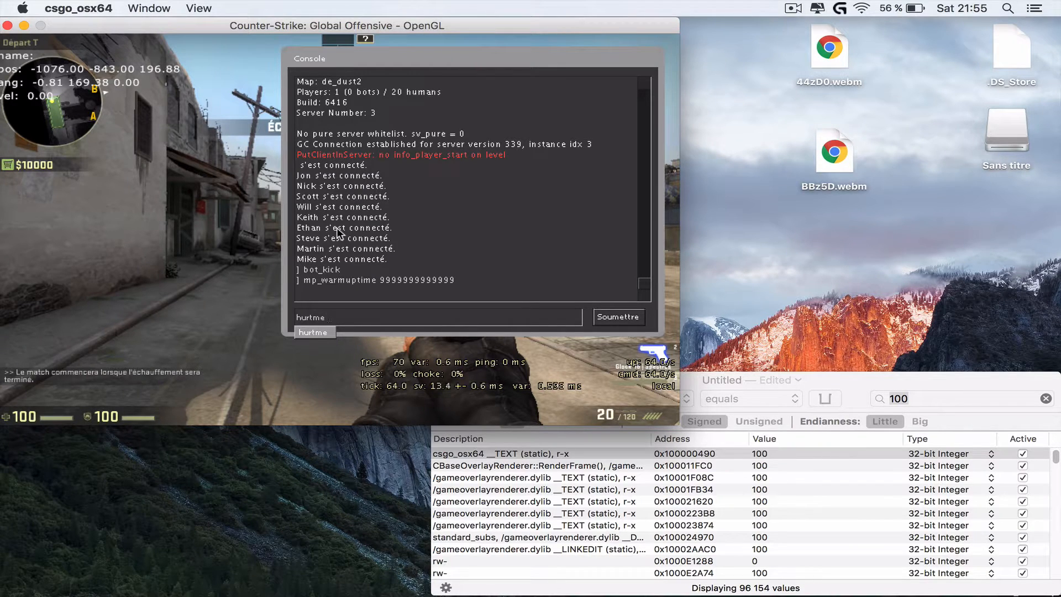
pyautogui.write('3')
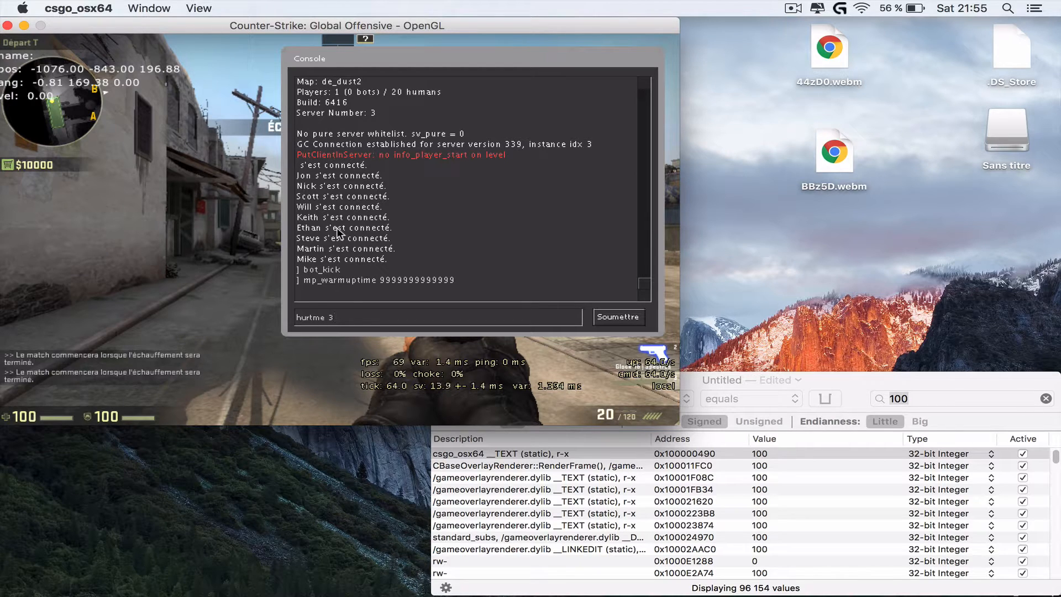
pyautogui.press('Return')
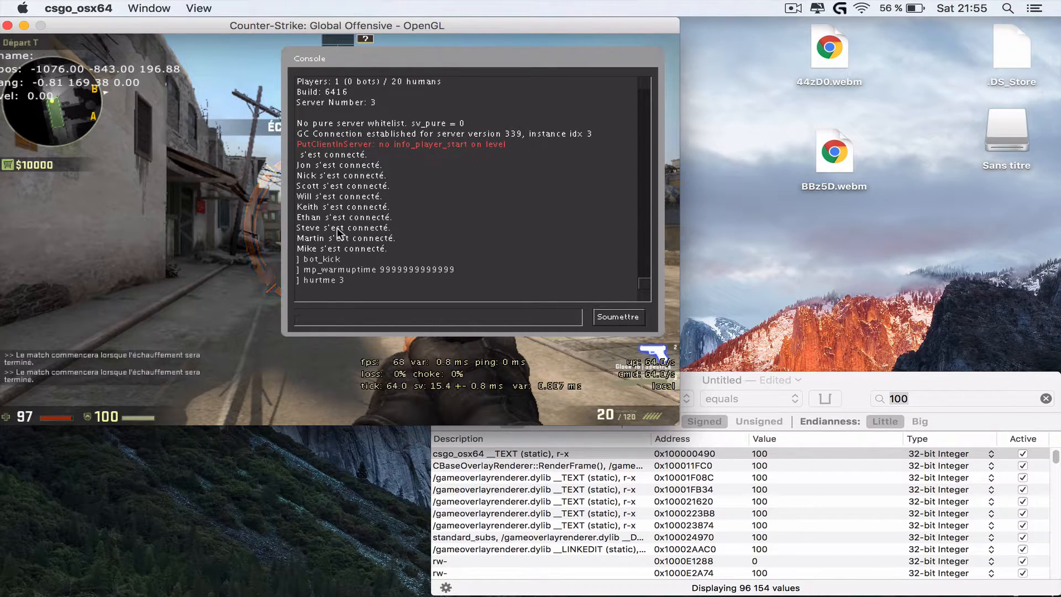
pyautogui.press('`')
pyautogui.press('Escape')
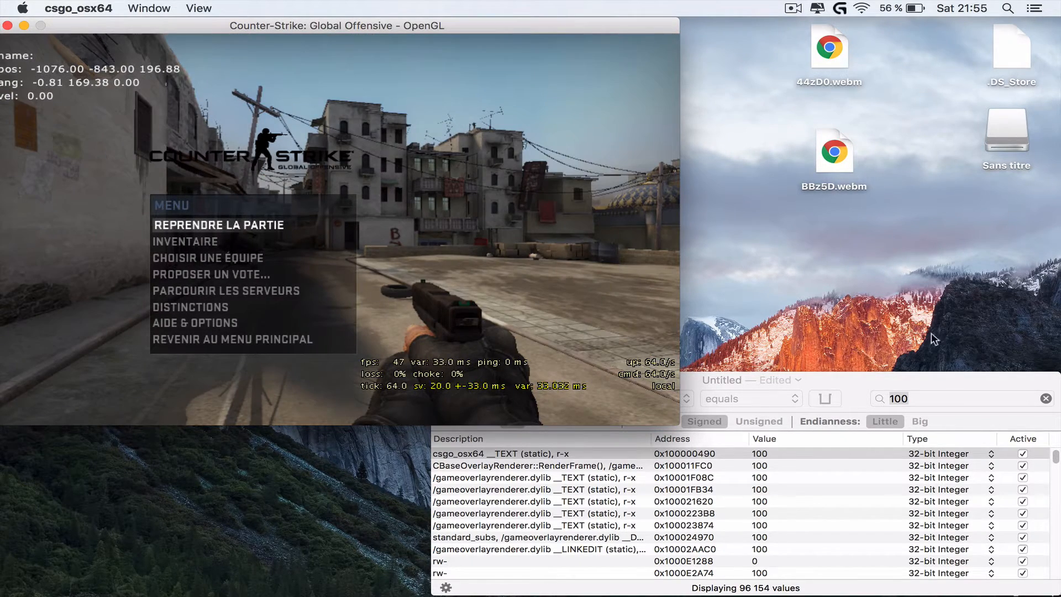
# Narrow the Bit Slicer search results to values equal to 97
pyautogui.click(931, 397)
pyautogui.write('97')
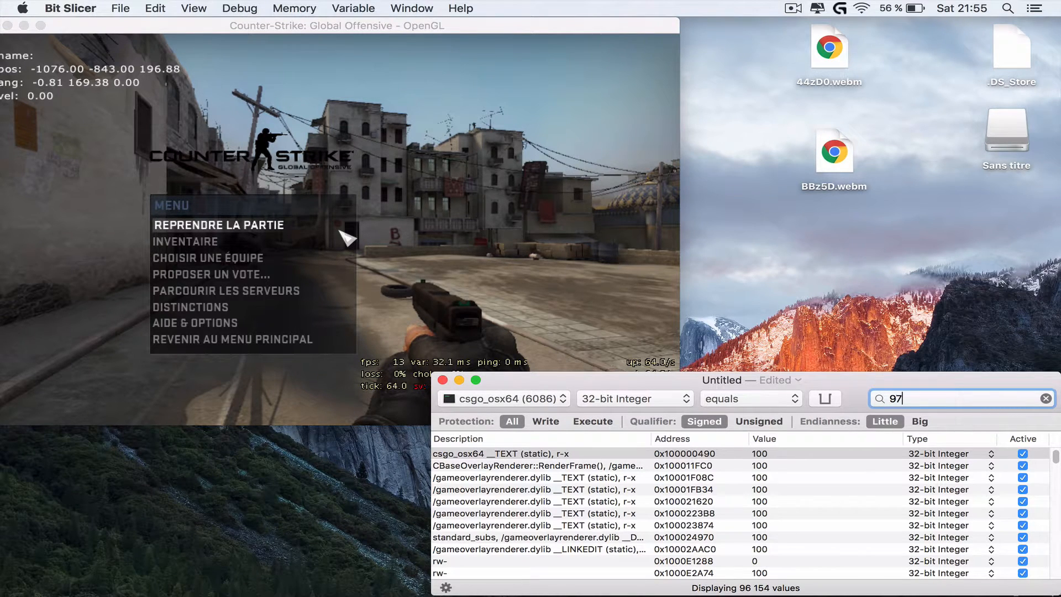
pyautogui.press('Return')
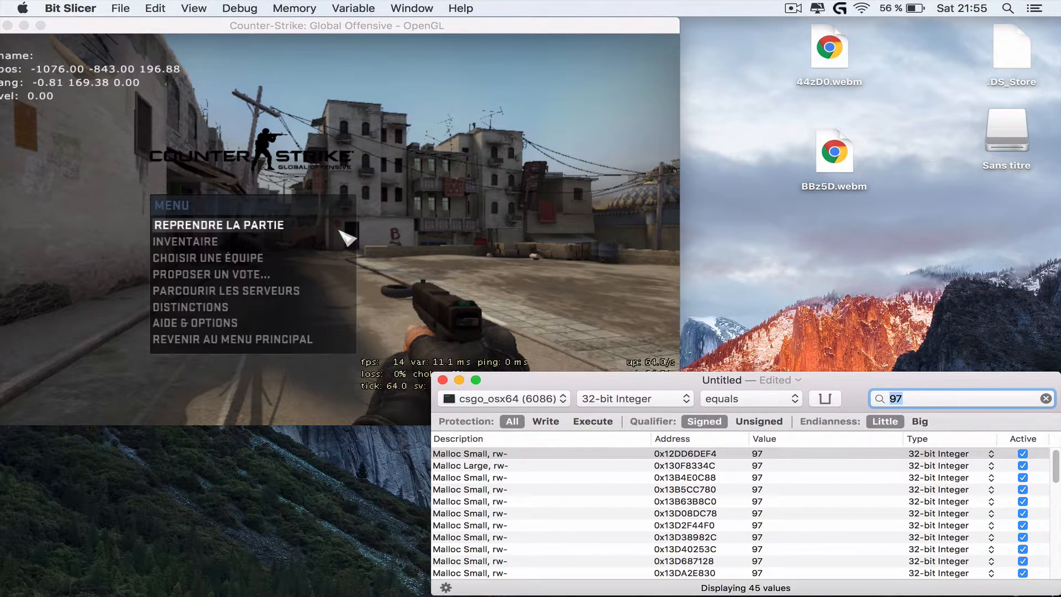
# Return to the match, repeat the "hurtme 3" console command, and pause the game again
pyautogui.click(349, 230)
pyautogui.click(310, 226)
pyautogui.press('`')
pyautogui.press('Up')
pyautogui.press('Return')
pyautogui.press('`')
pyautogui.press('Escape')
# Narrow the Bit Slicer results to values equal to 94, keeping its window beside the game
pyautogui.moveTo(913, 380); pyautogui.dragTo(838, 415)
pyautogui.write('94')
pyautogui.press('Return')
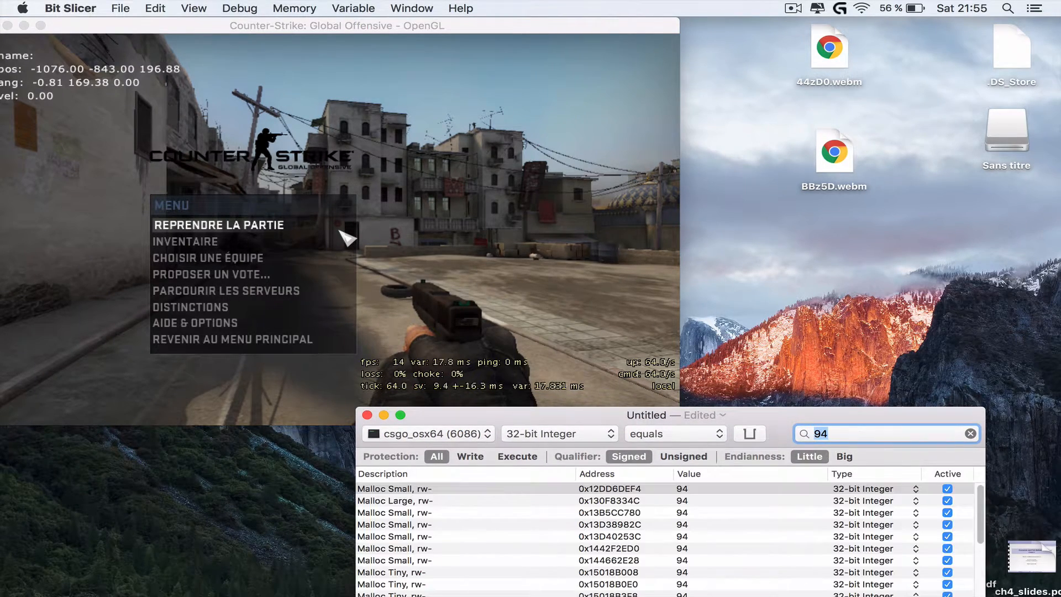
pyautogui.moveTo(830, 417); pyautogui.dragTo(900, 384)
# Resume the match, run "hurtme 3" in the console once more, and go back to the game menu
pyautogui.click(250, 227)
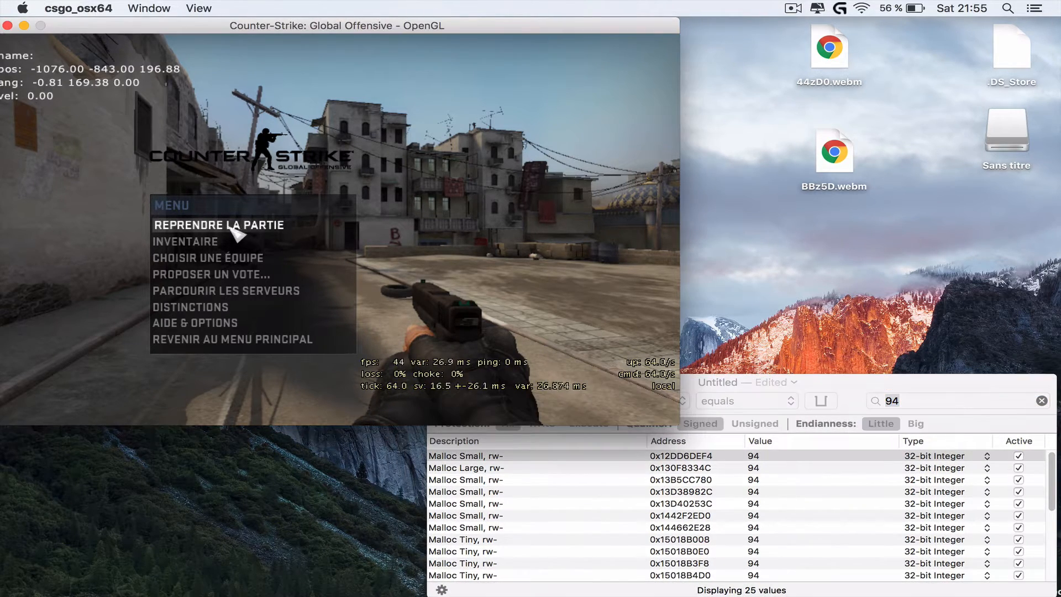
pyautogui.click(235, 227)
pyautogui.press('`')
pyautogui.press('Up')
pyautogui.press('Return')
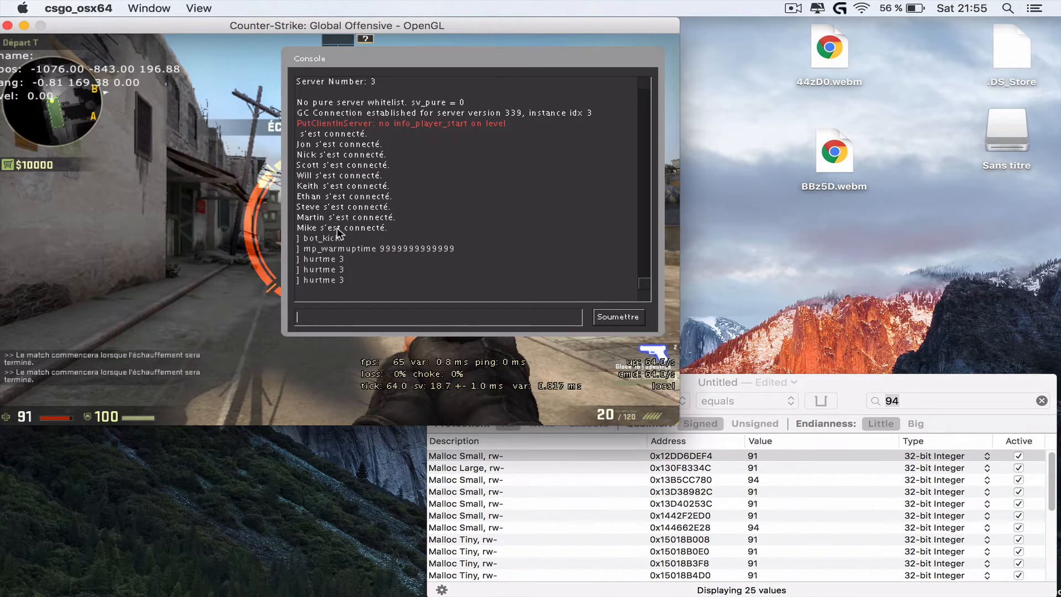
pyautogui.press('`')
pyautogui.press('Escape')
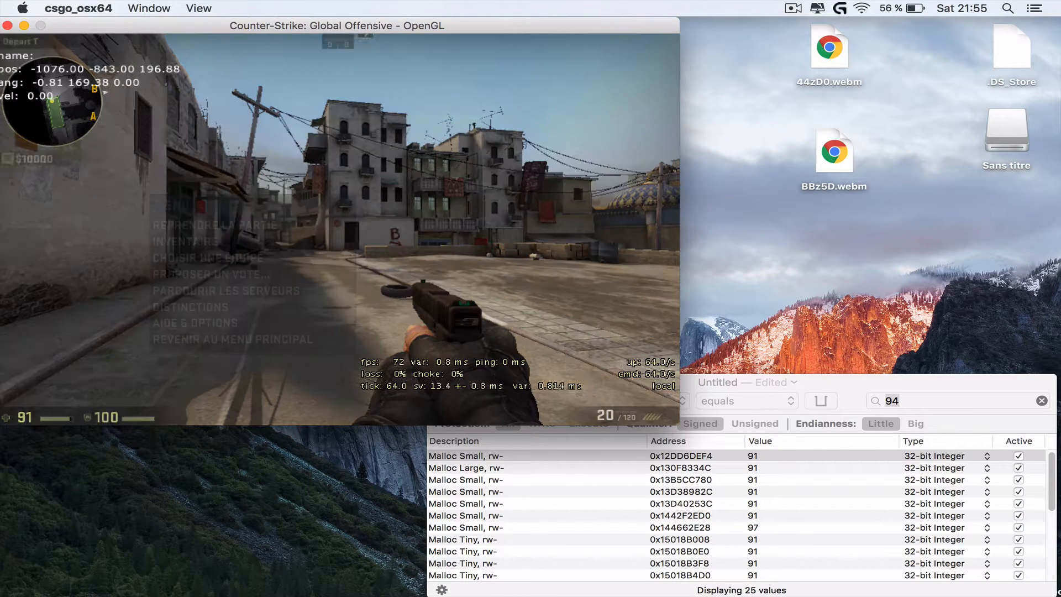
# Filter the remaining Bit Slicer addresses to those with a value of 91
pyautogui.click(940, 402)
pyautogui.write('91')
pyautogui.press('Return')
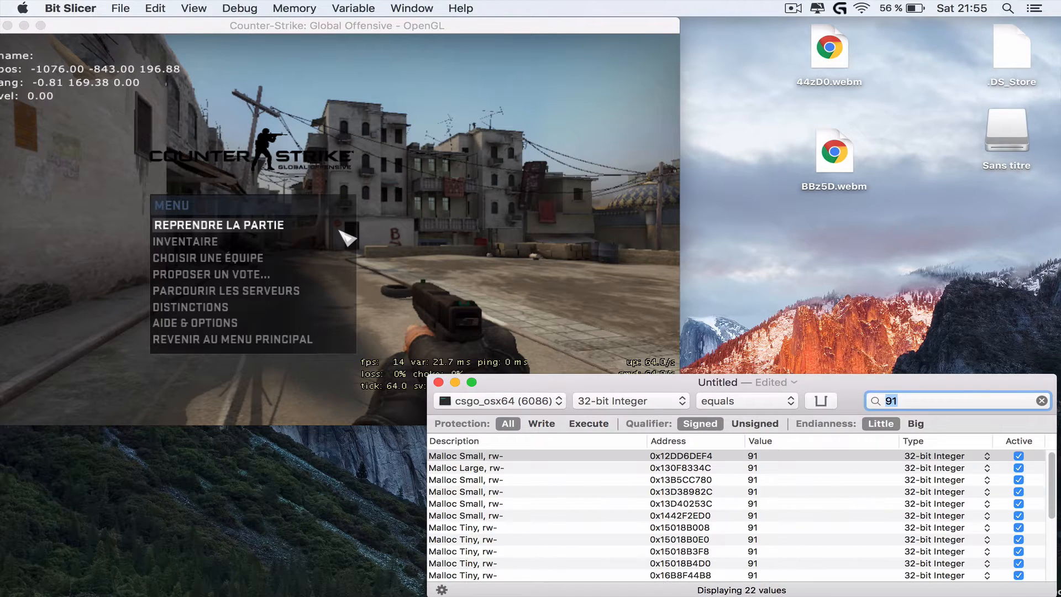
# Lower the player's health again with "hurtme 3" in the game console and reopen the game menu
pyautogui.click(254, 223)
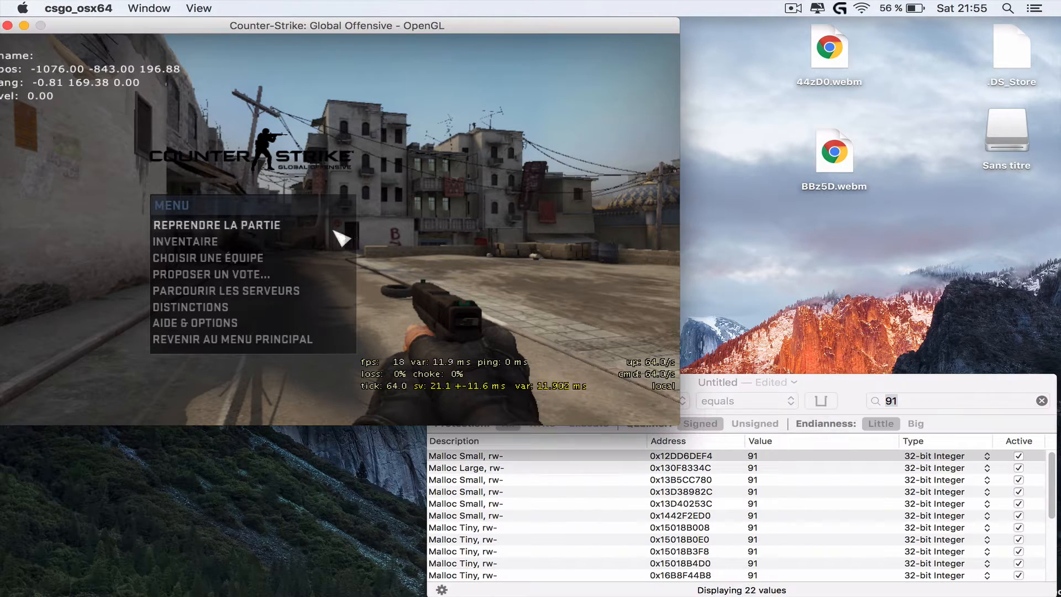
pyautogui.click(254, 223)
pyautogui.press('`')
pyautogui.press('Up')
pyautogui.press('Return')
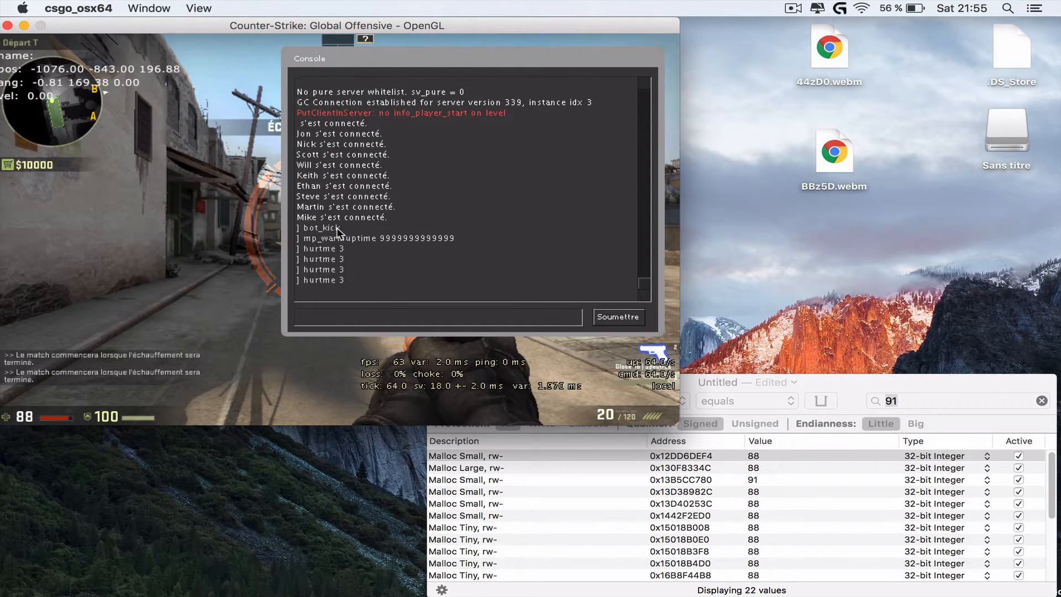
pyautogui.press('`')
pyautogui.press('Escape')
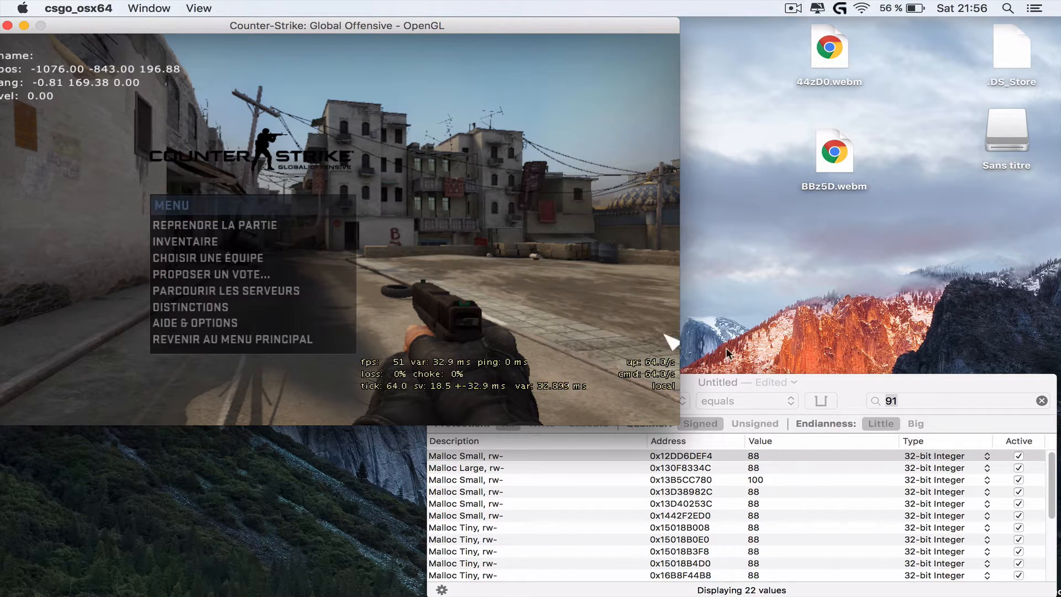
# Filter the remaining Bit Slicer addresses to those with a value of 88
pyautogui.click(930, 401)
pyautogui.write('88')
pyautogui.press('Return')
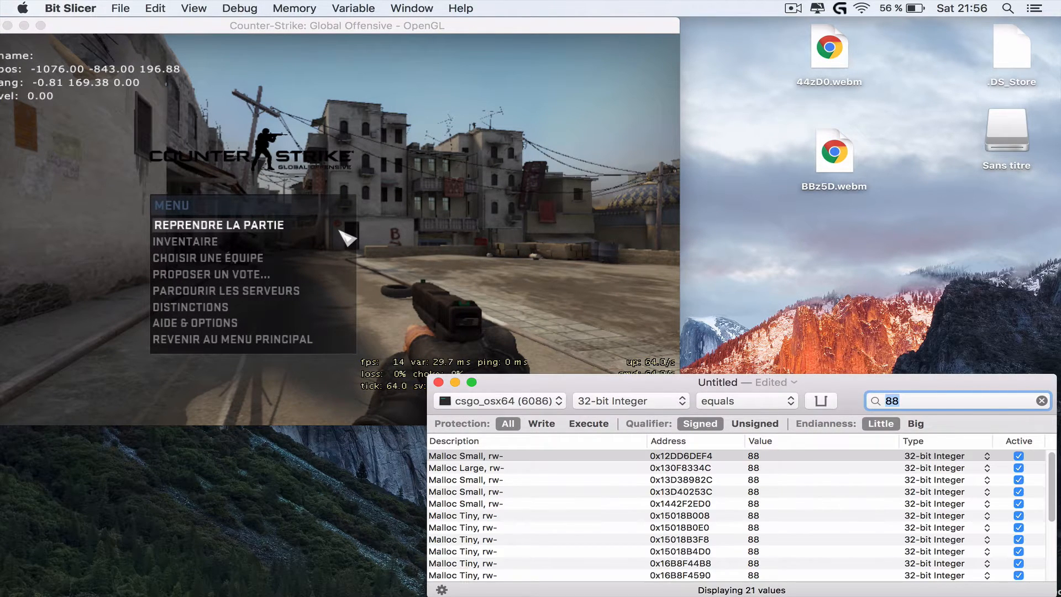
# Resume the match, reissue the "hurtme 3" console command, and pause back to the game menu
pyautogui.click(239, 229)
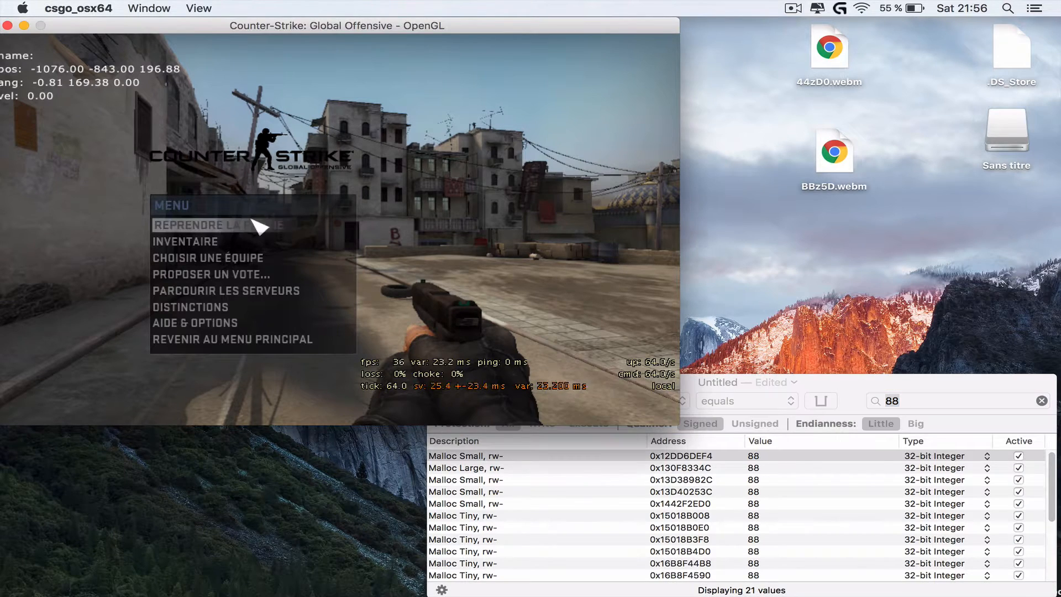
pyautogui.click(252, 221)
pyautogui.press('`')
pyautogui.press('Up')
pyautogui.press('Escape')
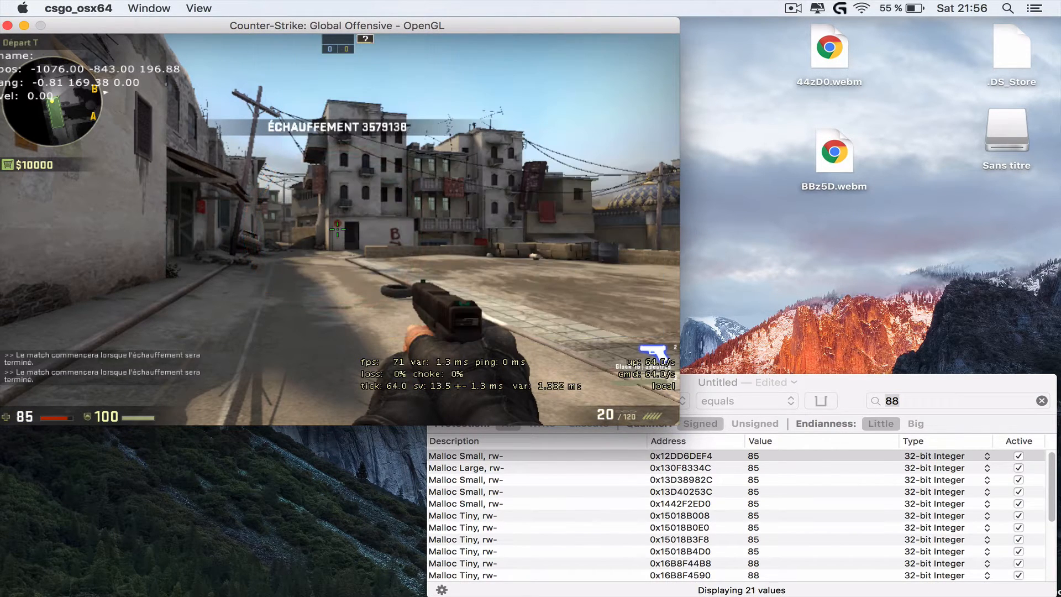
pyautogui.press('Escape')
# Filter the remaining Bit Slicer addresses to those with a value of 85
pyautogui.click(939, 403)
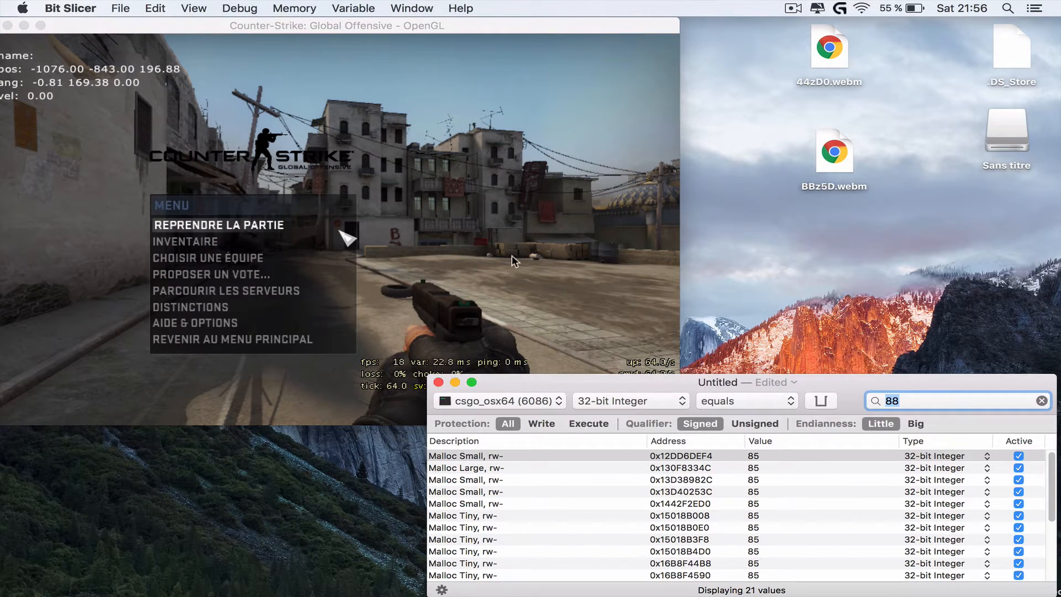
pyautogui.write('85')
pyautogui.press('Return')
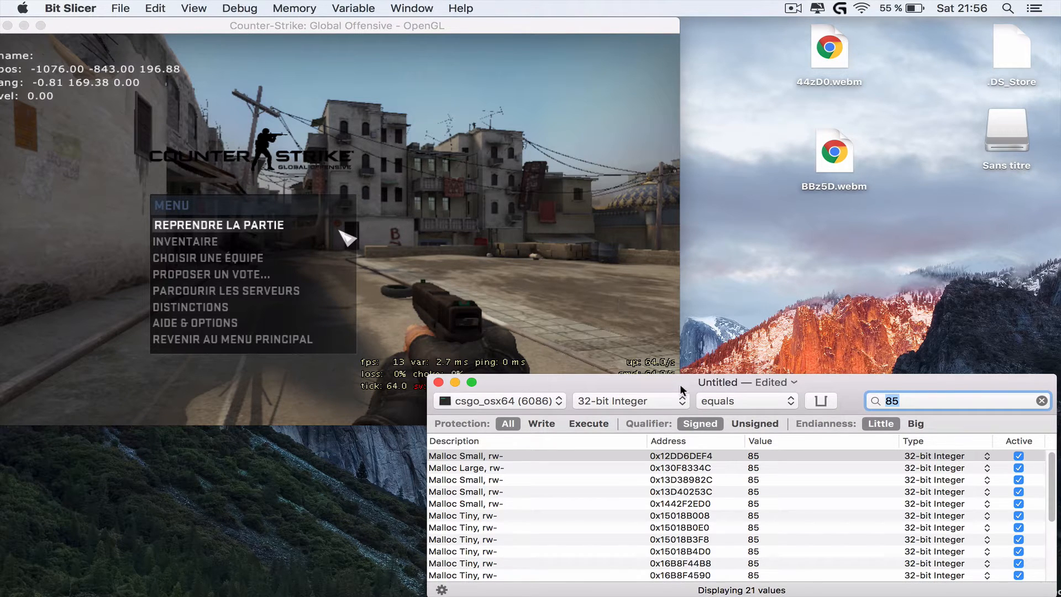
# Reposition the Bit Slicer window to show the full result list and inspect the mapping details of the candidate addresses
pyautogui.moveTo(709, 388); pyautogui.dragTo(666, 331)
pyautogui.moveTo(779, 316); pyautogui.dragTo(759, 160)
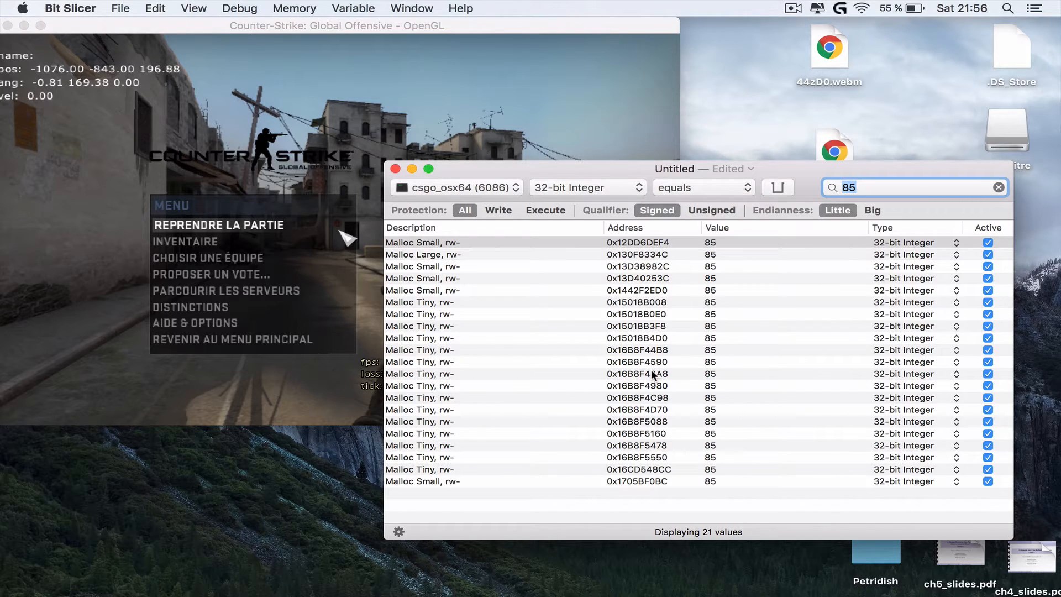
pyautogui.moveTo(652, 370)
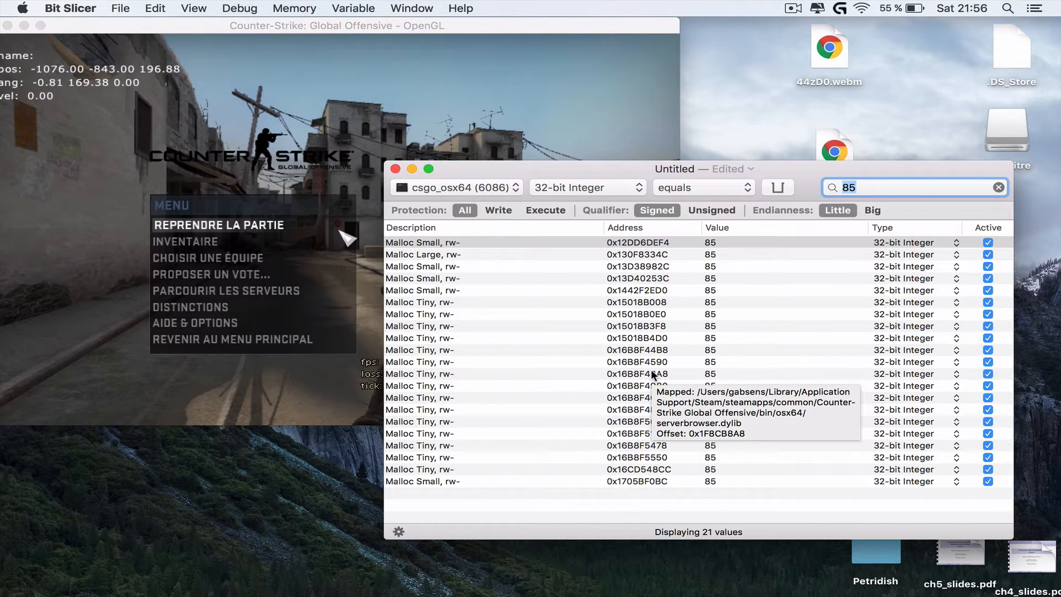
pyautogui.moveTo(674, 244)
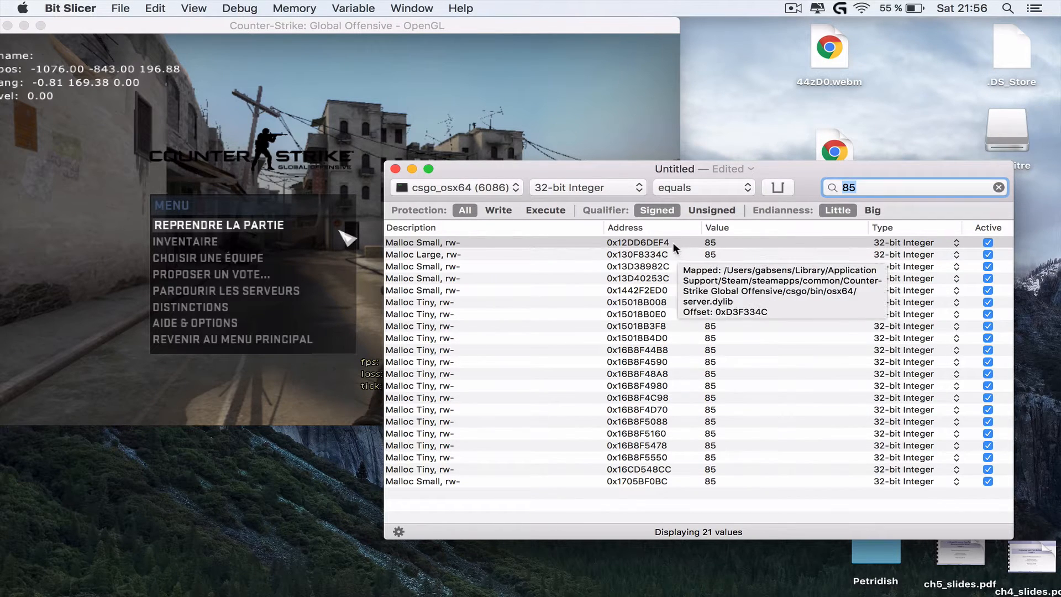
pyautogui.moveTo(665, 334)
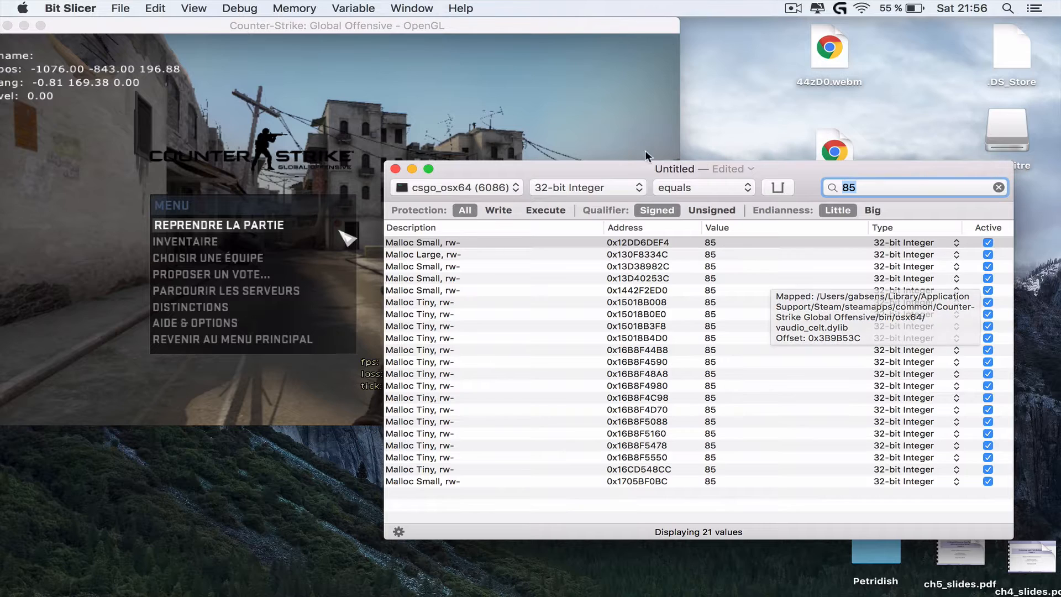
# Move the Bit Slicer window clear of the game menu and run "hurtme 3" in the match console with the results in view
pyautogui.moveTo(592, 171); pyautogui.dragTo(659, 244)
pyautogui.click(258, 219)
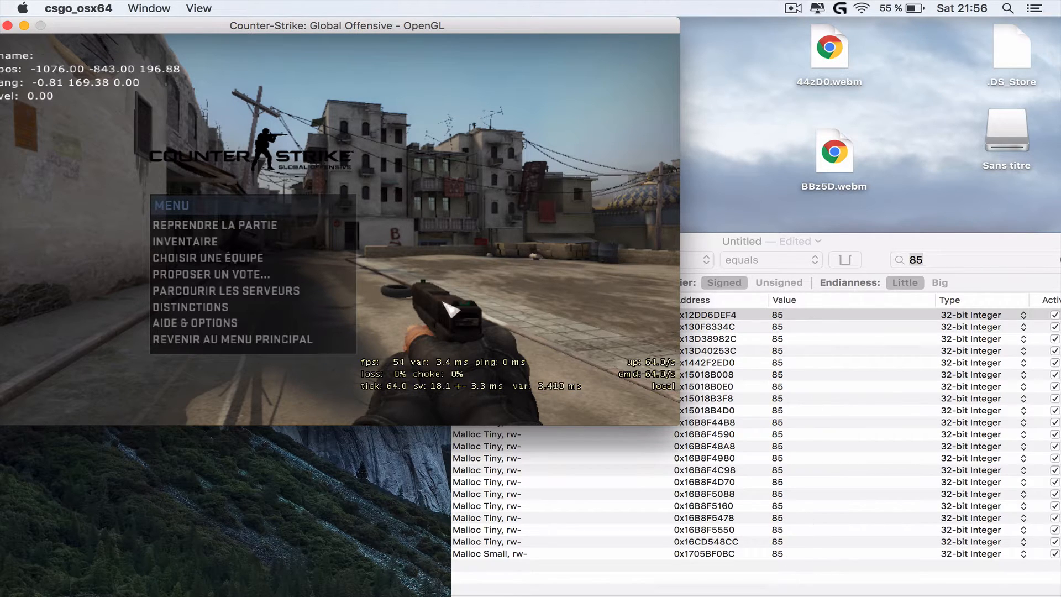
pyautogui.click(215, 225)
pyautogui.press('`')
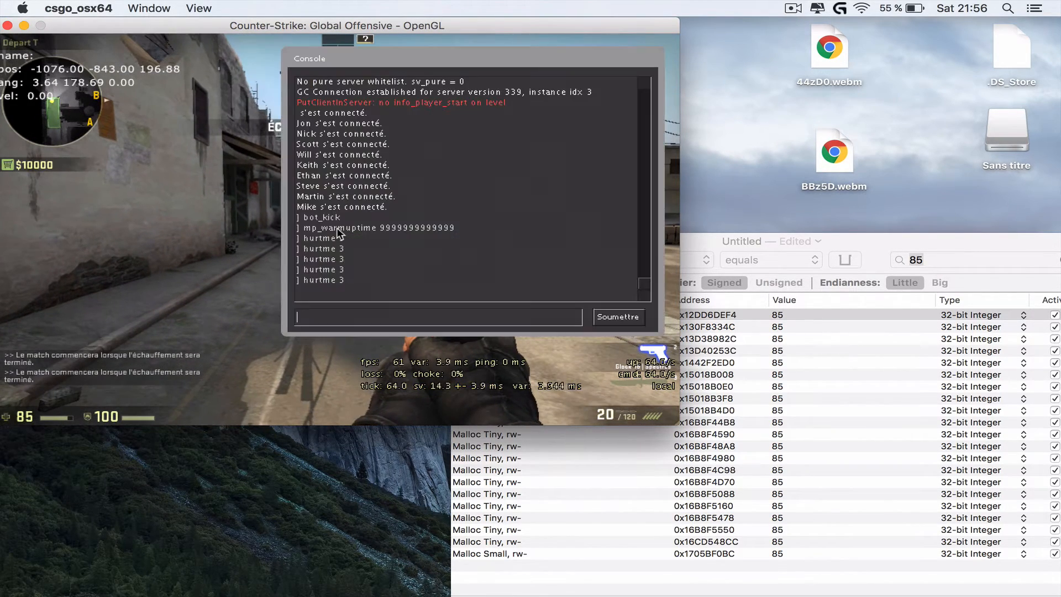
pyautogui.press('Up')
pyautogui.press('Return')
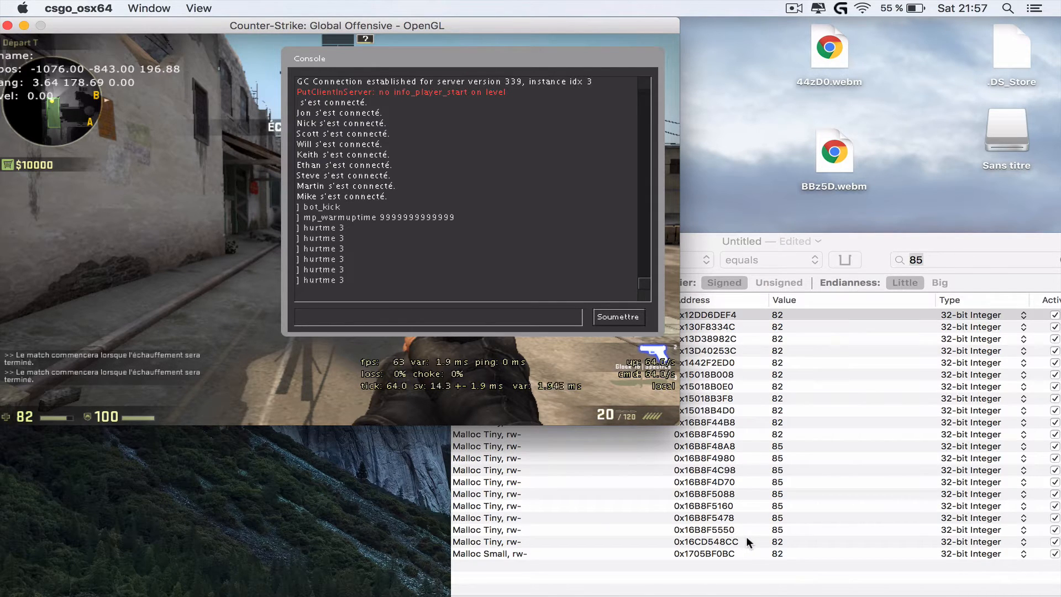
# Delete the slow-updating results from 0x16B8F48A8 through 0x16B8F5550 from the Bit Slicer list
pyautogui.click(729, 444)
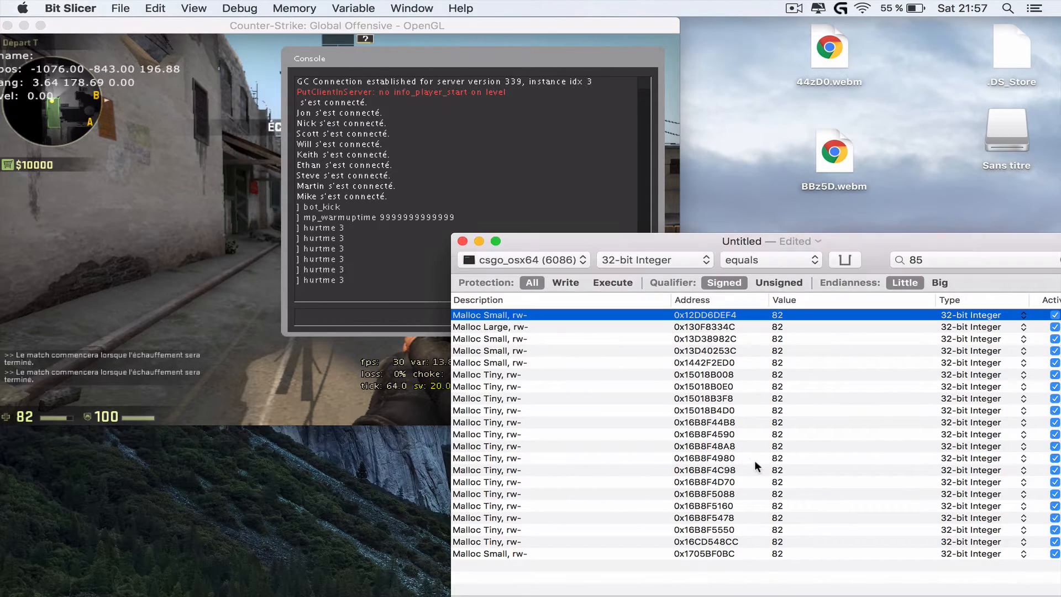
pyautogui.click(733, 445)
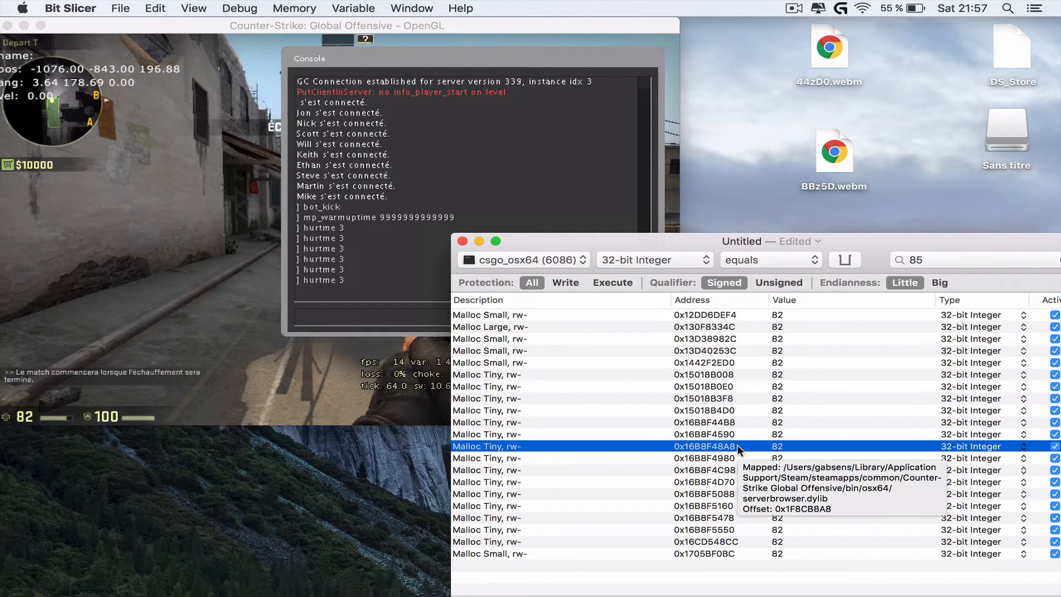
pyautogui.keyDown('shift'); pyautogui.click(738, 529); pyautogui.keyUp('shift')
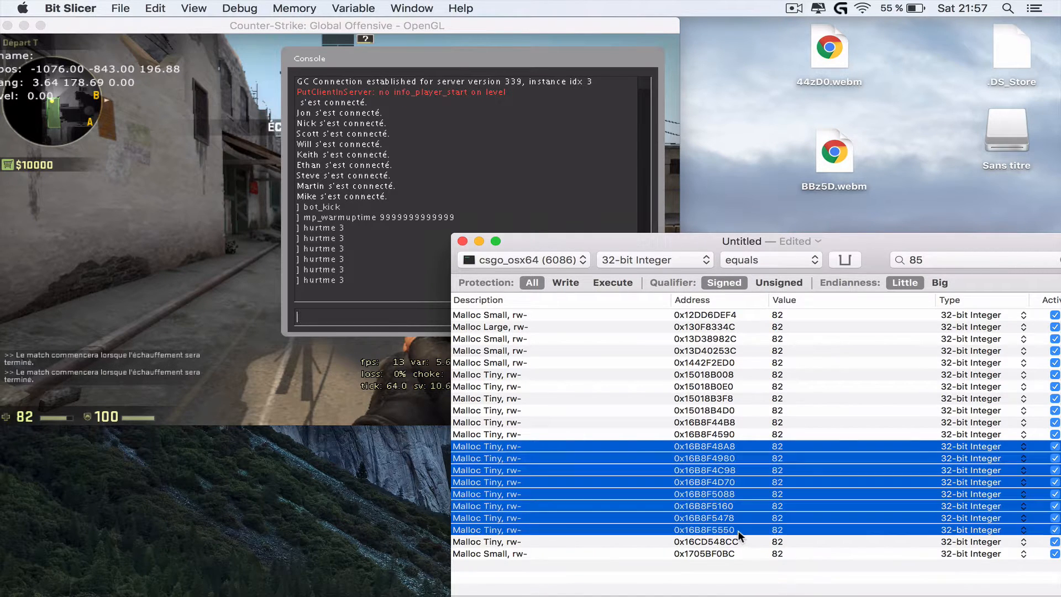
pyautogui.press('BackSpace')
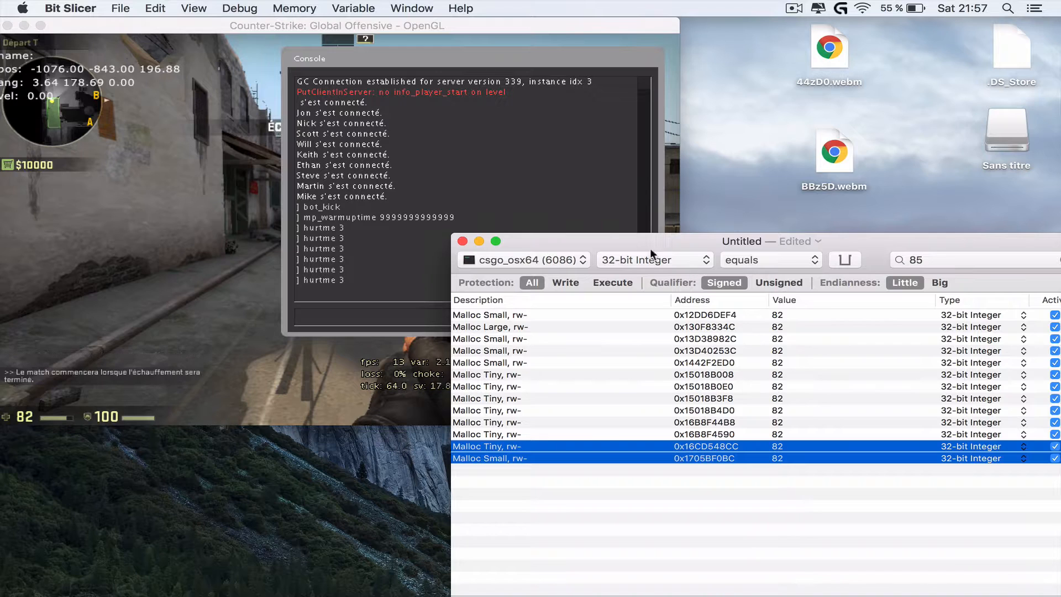
# Run "hurtme 3" again in the game console to test the remaining addresses, and bring Bit Slicer back to the front
pyautogui.click(299, 232)
pyautogui.click(366, 313)
pyautogui.press('Up')
pyautogui.press('Return')
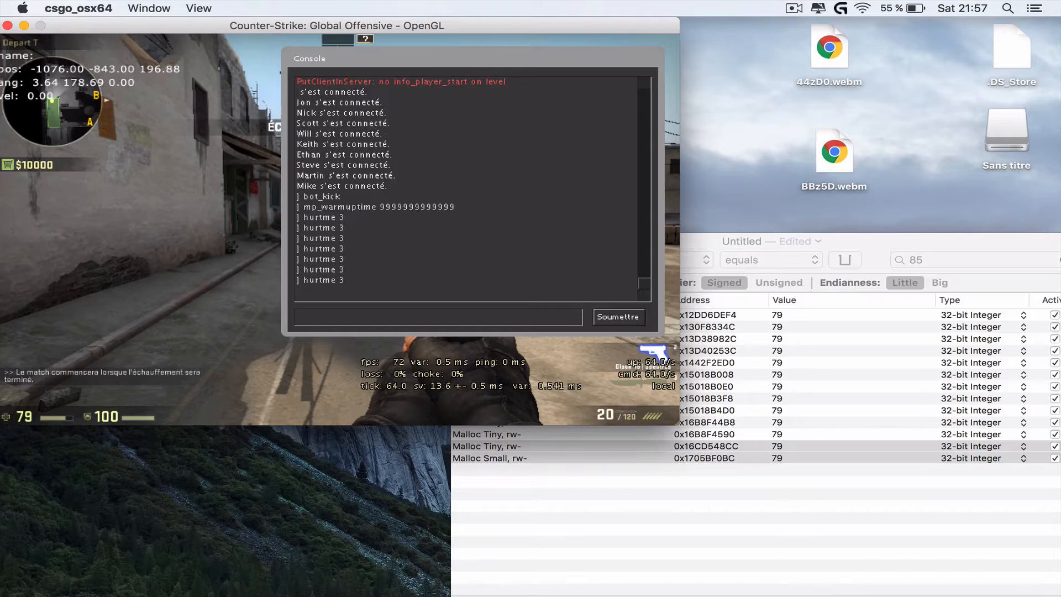
pyautogui.press('`')
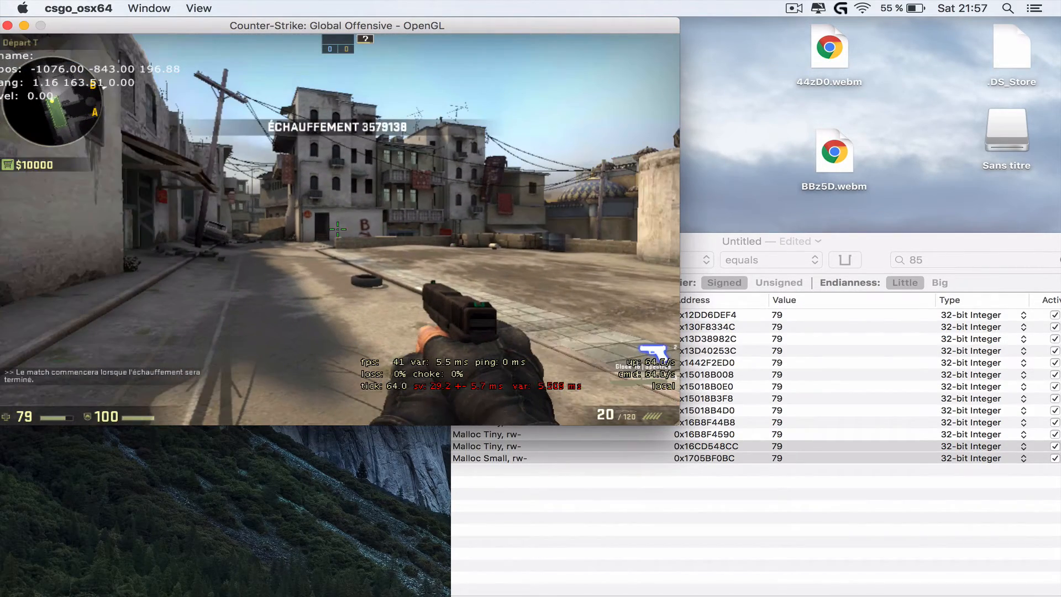
pyautogui.press('Escape')
pyautogui.click(866, 240)
pyautogui.moveTo(866, 241); pyautogui.dragTo(845, 224)
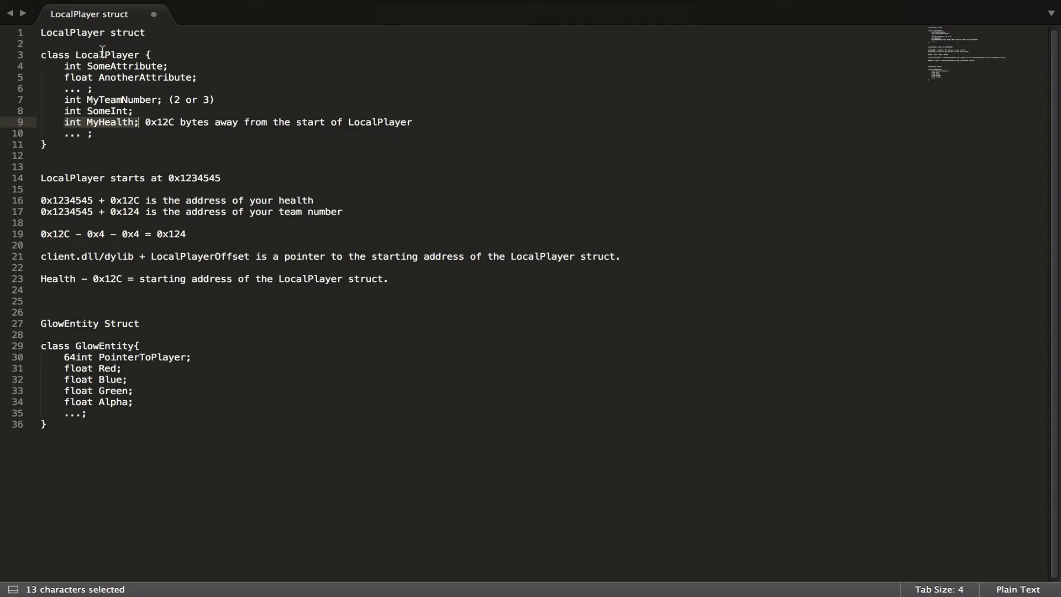
# Highlight the "int MyTeamNumber;" attribute in the LocalPlayer struct notes as the value to check for, and return to Bit Slicer
pyautogui.click(124, 86)
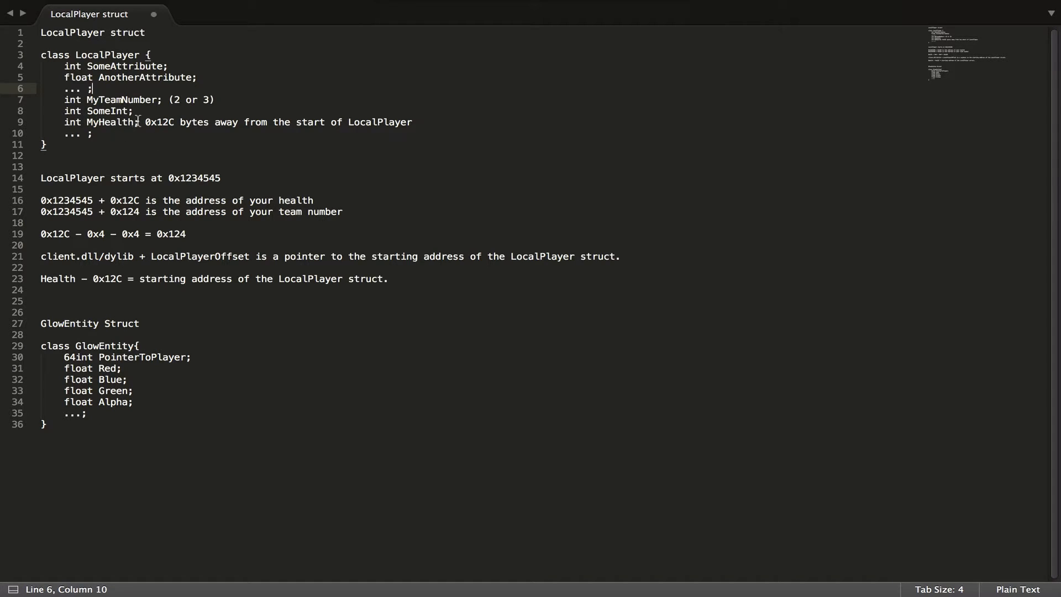
pyautogui.moveTo(52, 100); pyautogui.dragTo(163, 102)
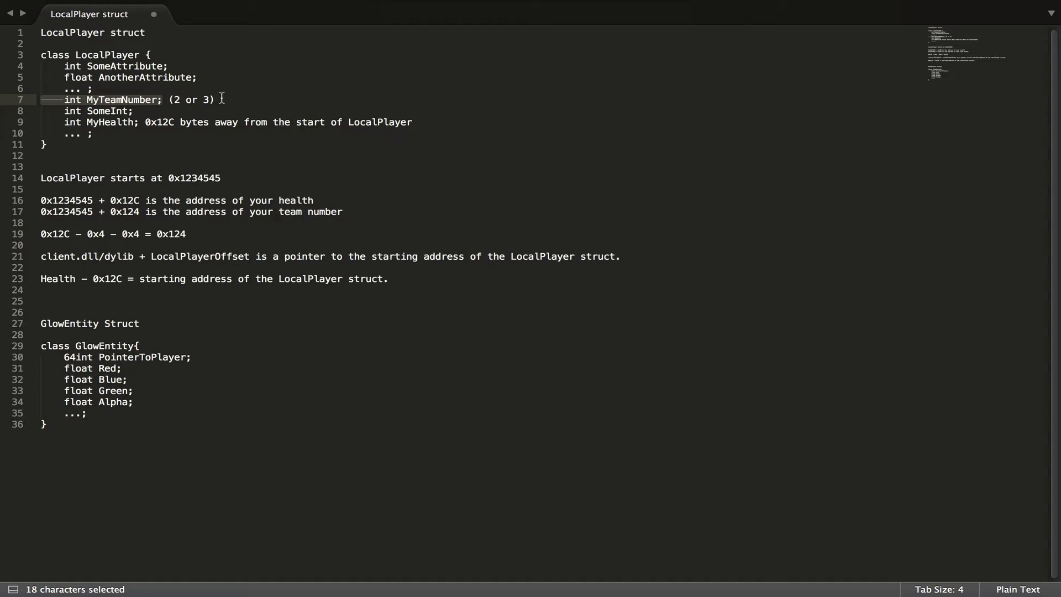
pyautogui.hotkey('ctrl', 'Left')
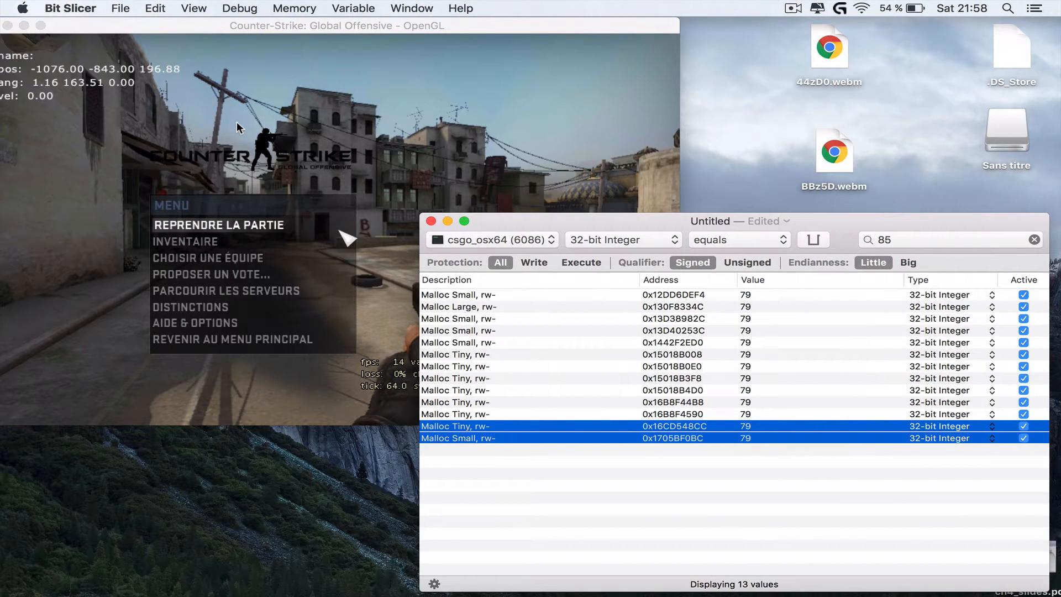
# Check the two 4-byte values preceding 0x12DD6DEF4 in the Memory Viewer for a team number, and delete that address from the results
pyautogui.click(690, 293)
pyautogui.rightClick(691, 293)
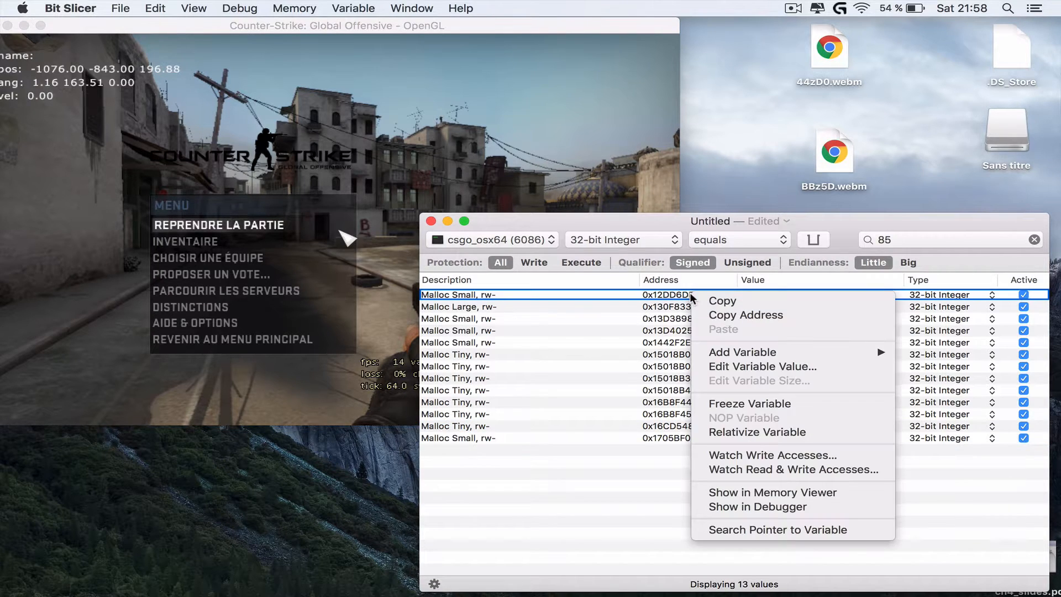
pyautogui.rightClick(660, 292)
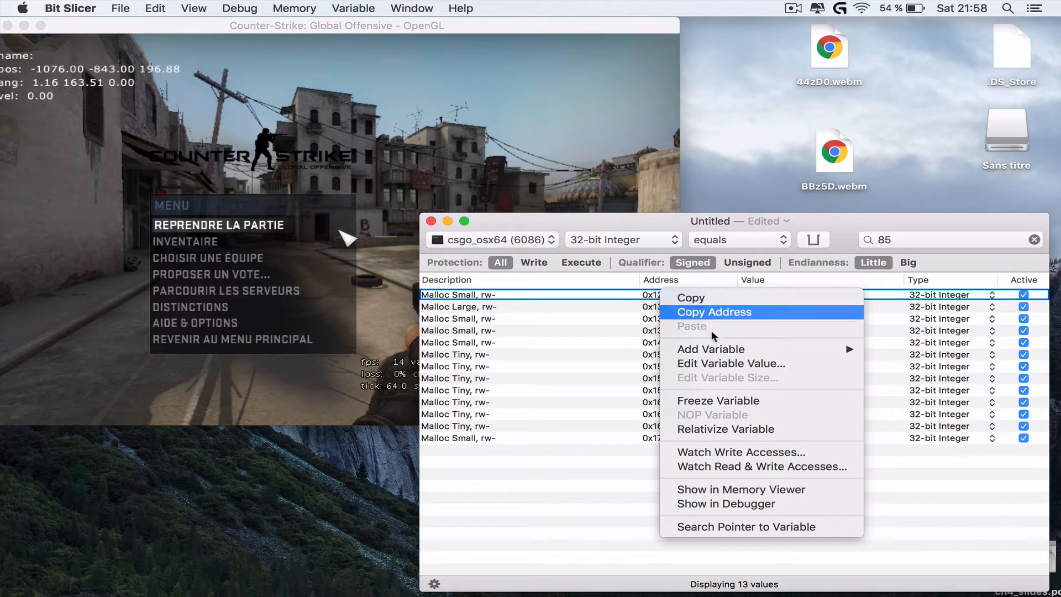
pyautogui.click(763, 489)
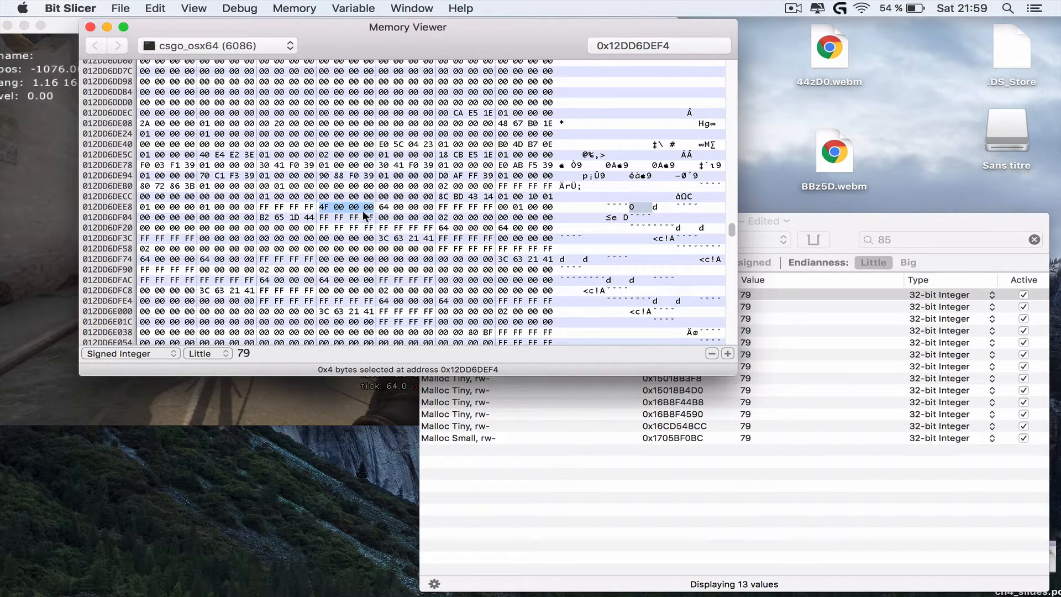
pyautogui.moveTo(262, 207); pyautogui.dragTo(313, 209)
pyautogui.click(262, 209)
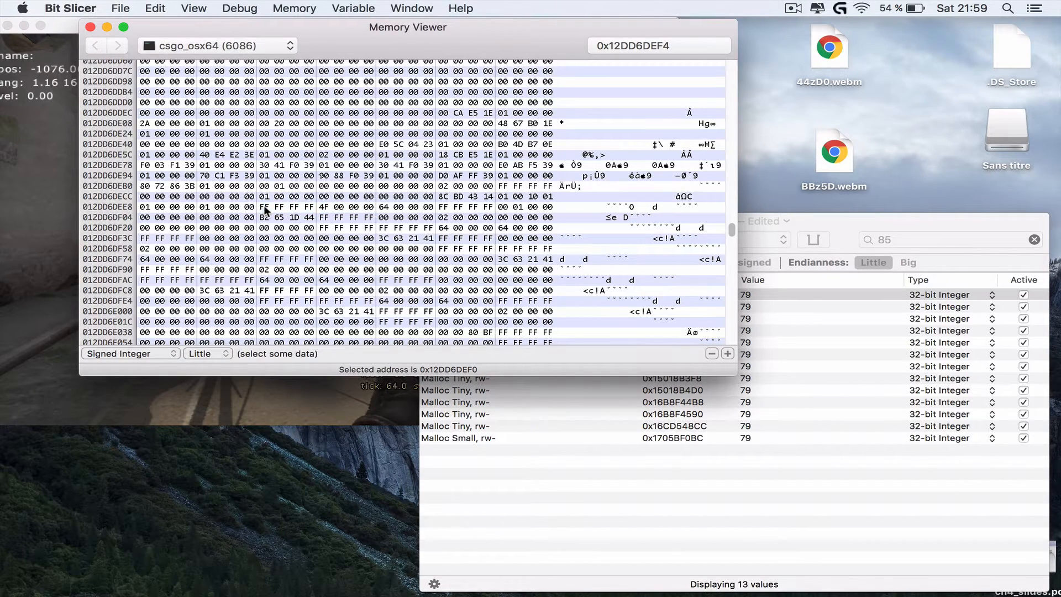
pyautogui.click(205, 208)
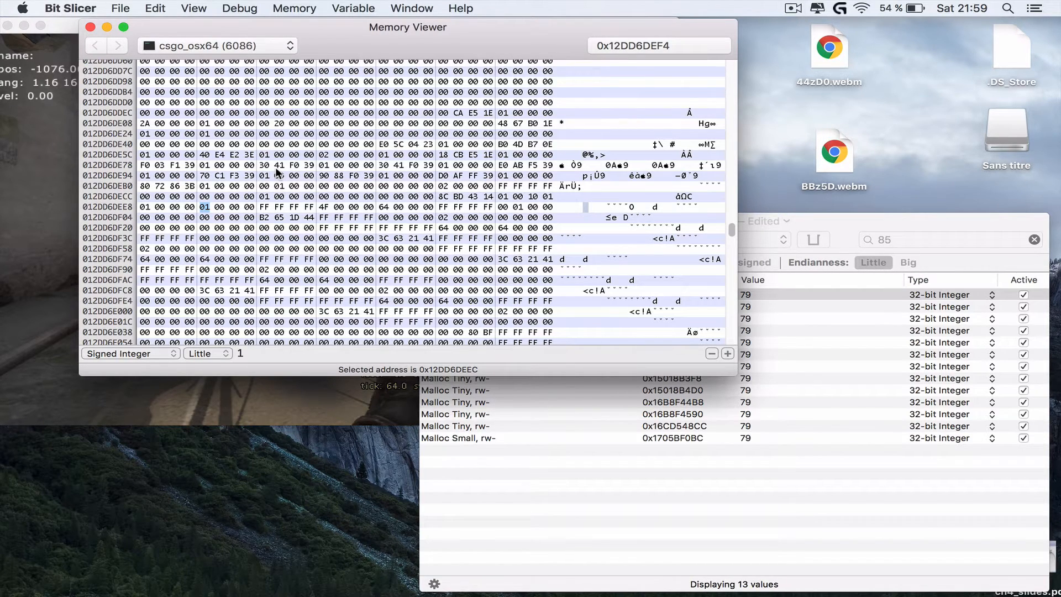
pyautogui.click(90, 26)
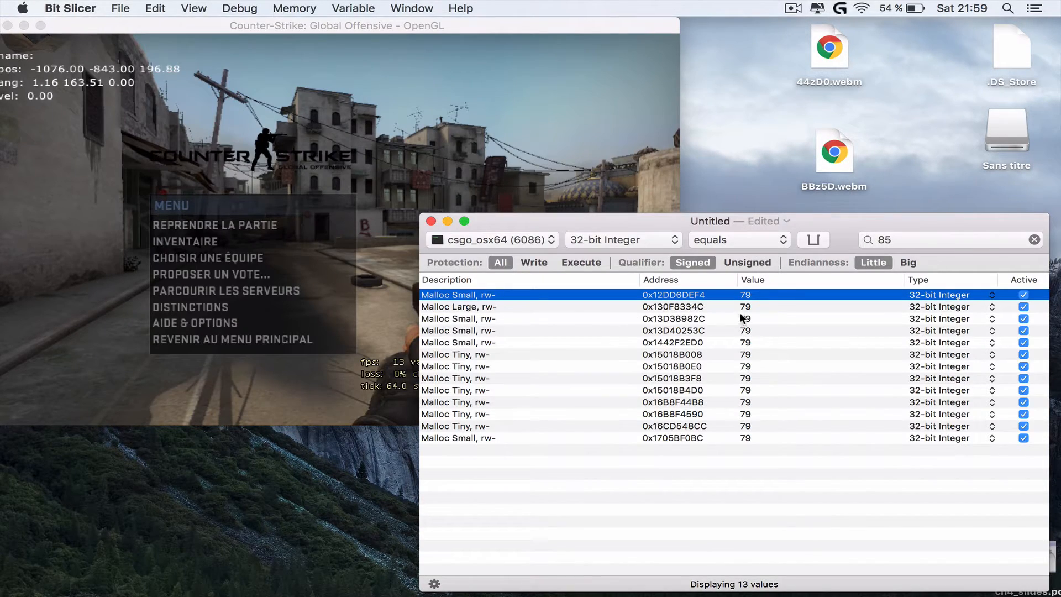
pyautogui.press('Delete')
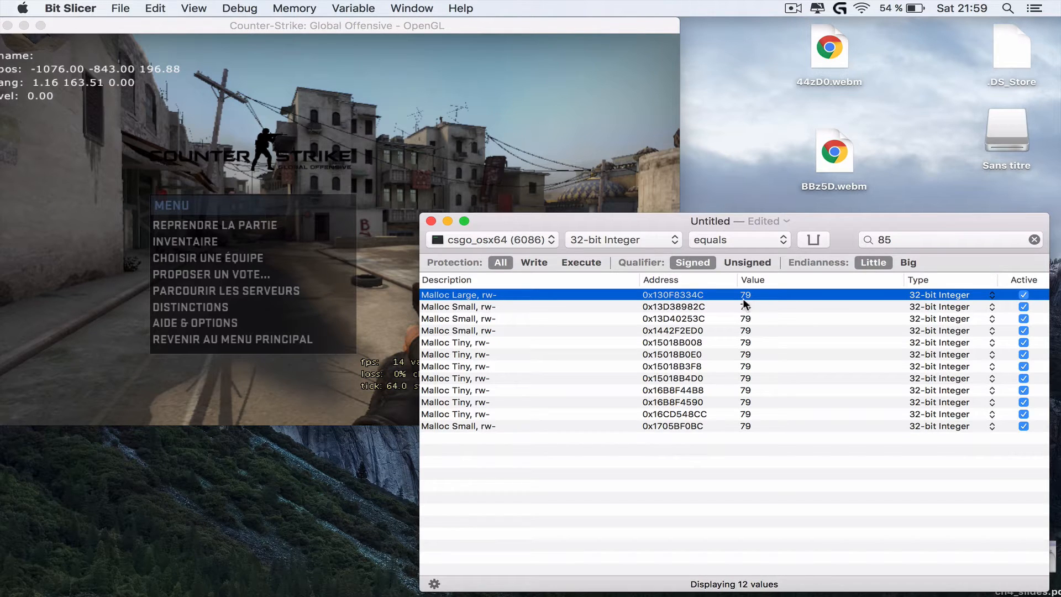
# Check the value 8 bytes before 0x130F8334C in the Memory Viewer and delete that address from the results
pyautogui.rightClick(697, 297)
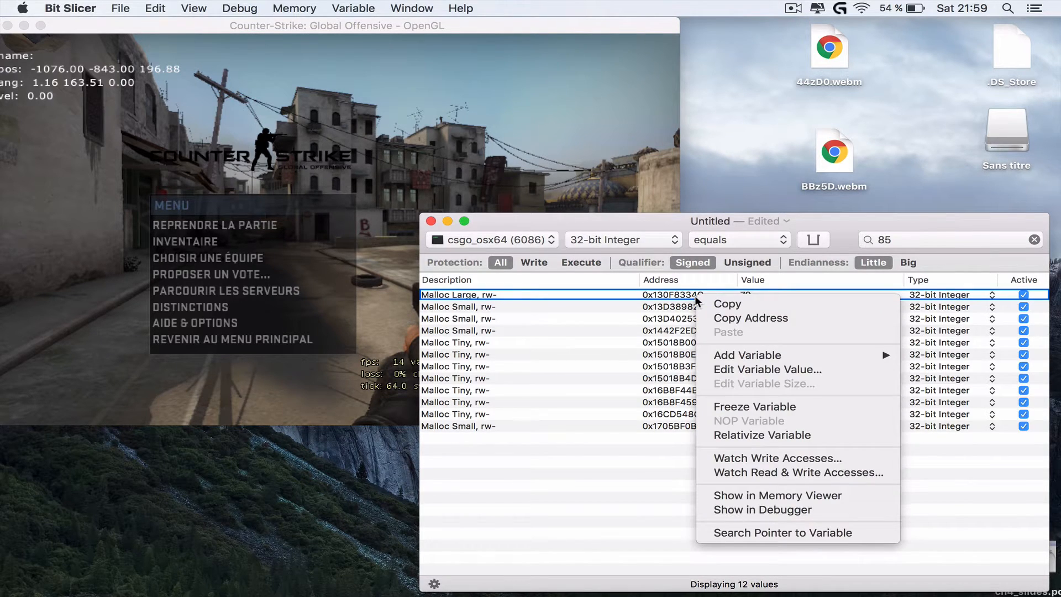
pyautogui.click(791, 494)
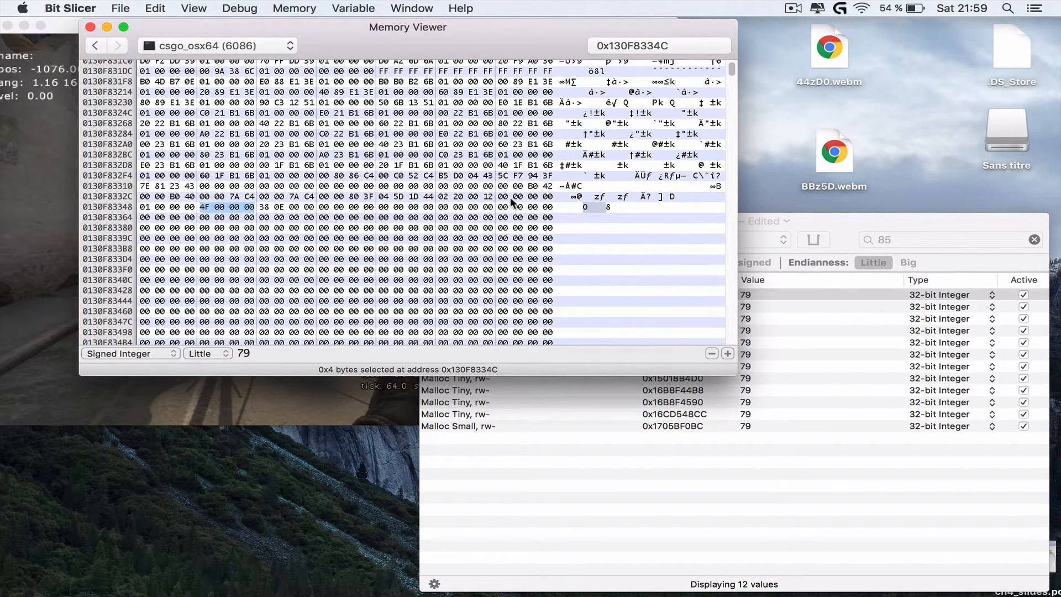
pyautogui.moveTo(501, 196); pyautogui.dragTo(544, 201)
pyautogui.click(798, 273)
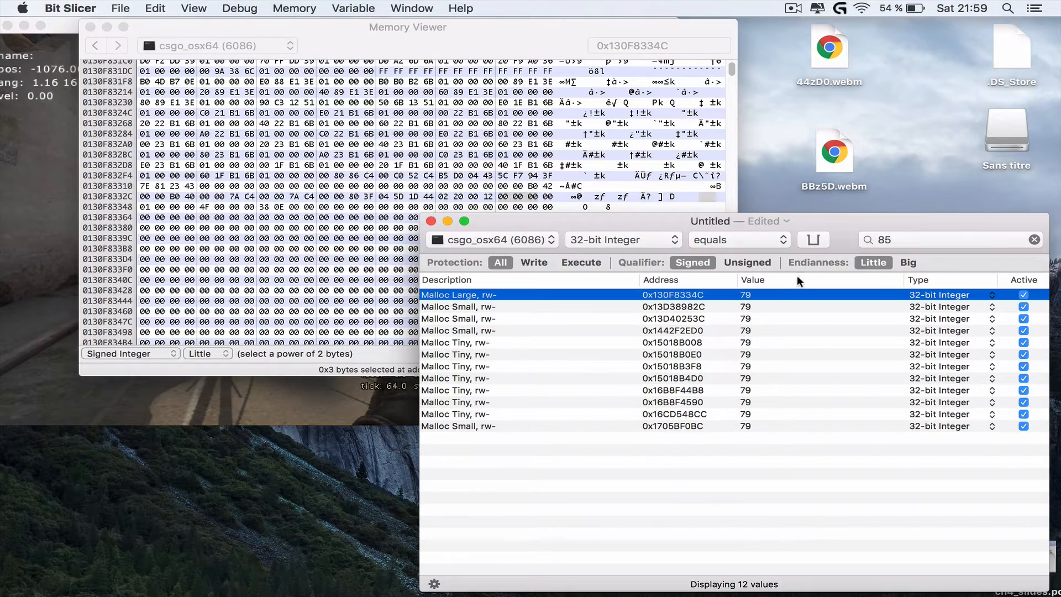
pyautogui.press('Delete')
# Check the value 8 bytes before 0x13D38982C in the Memory Viewer and delete that address from the results
pyautogui.rightClick(697, 296)
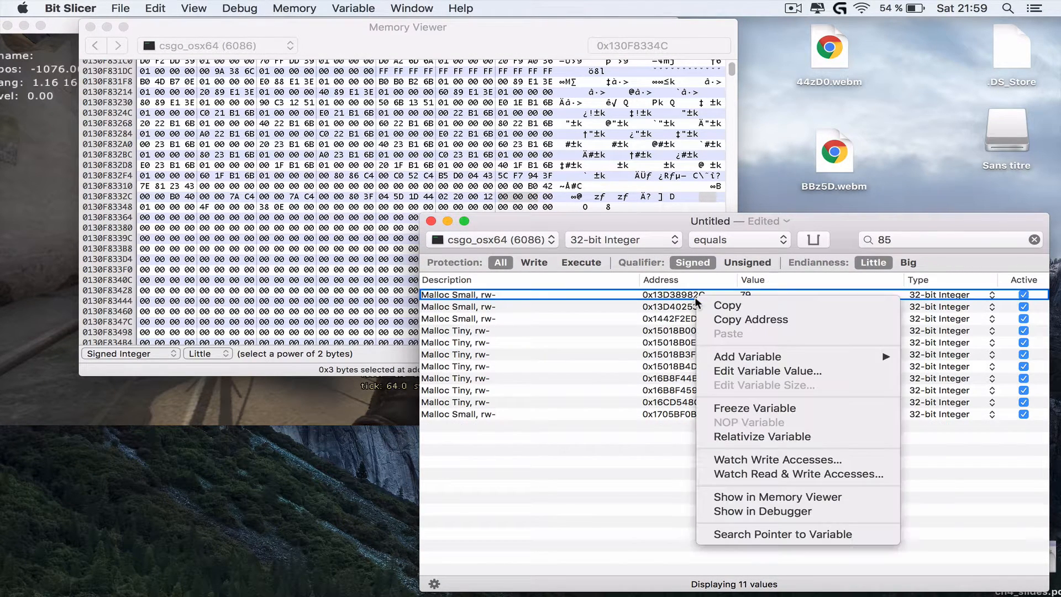
pyautogui.click(794, 497)
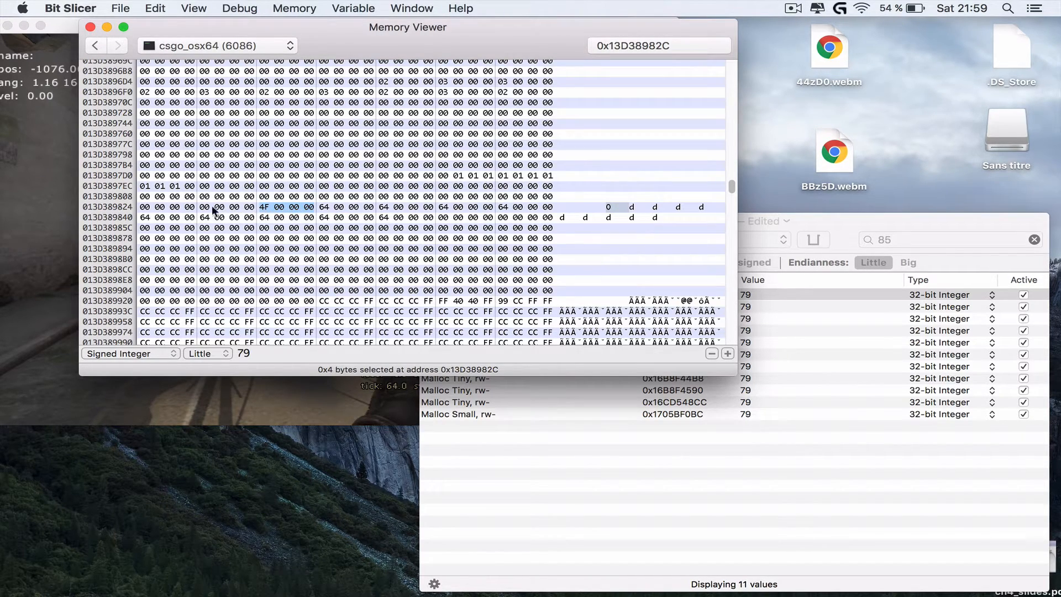
pyautogui.moveTo(169, 207); pyautogui.dragTo(143, 208)
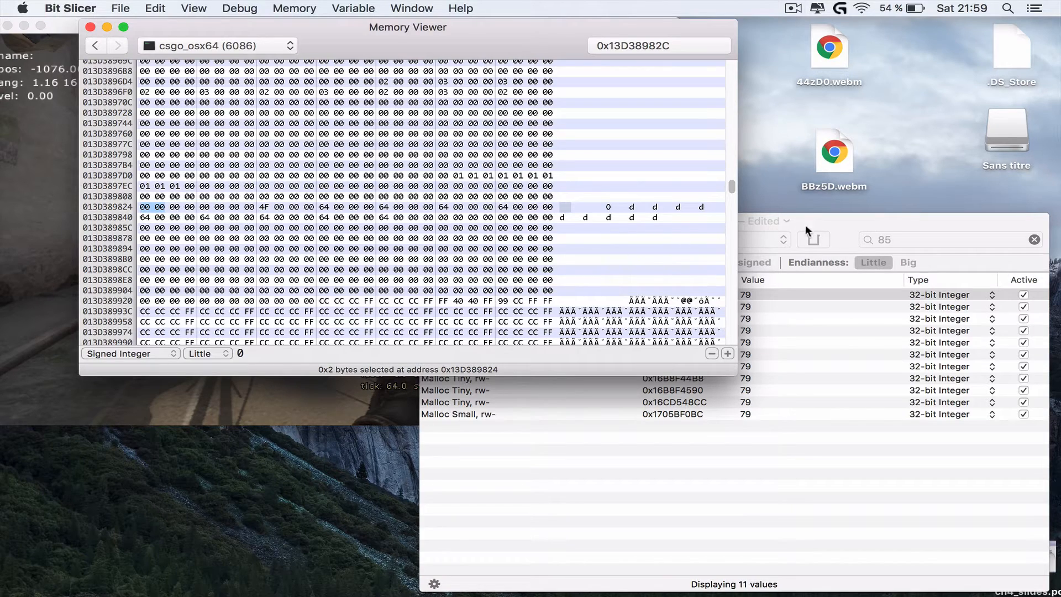
pyautogui.click(800, 224)
pyautogui.press('Delete')
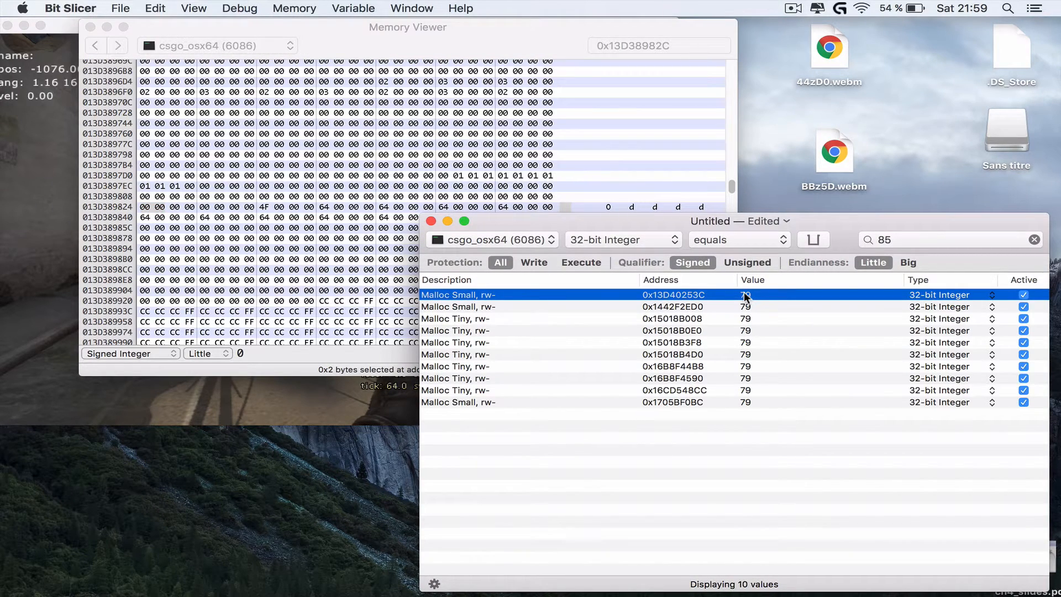
# Show 0x13D40253C in the Memory Viewer and examine the two 4-byte values preceding it for a team number
pyautogui.rightClick(745, 296)
pyautogui.click(820, 490)
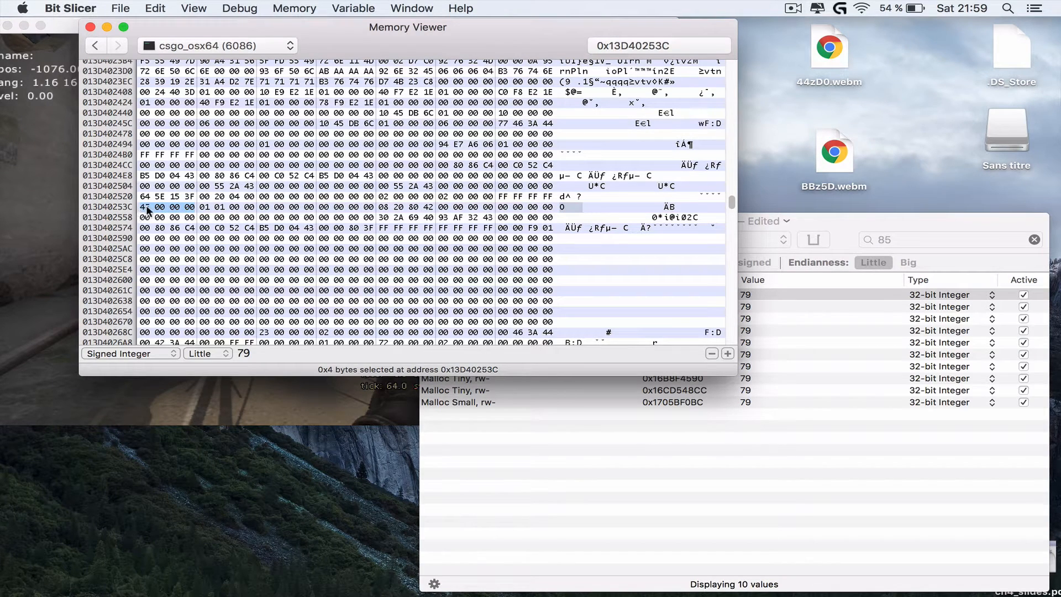
pyautogui.moveTo(501, 197); pyautogui.dragTo(555, 198)
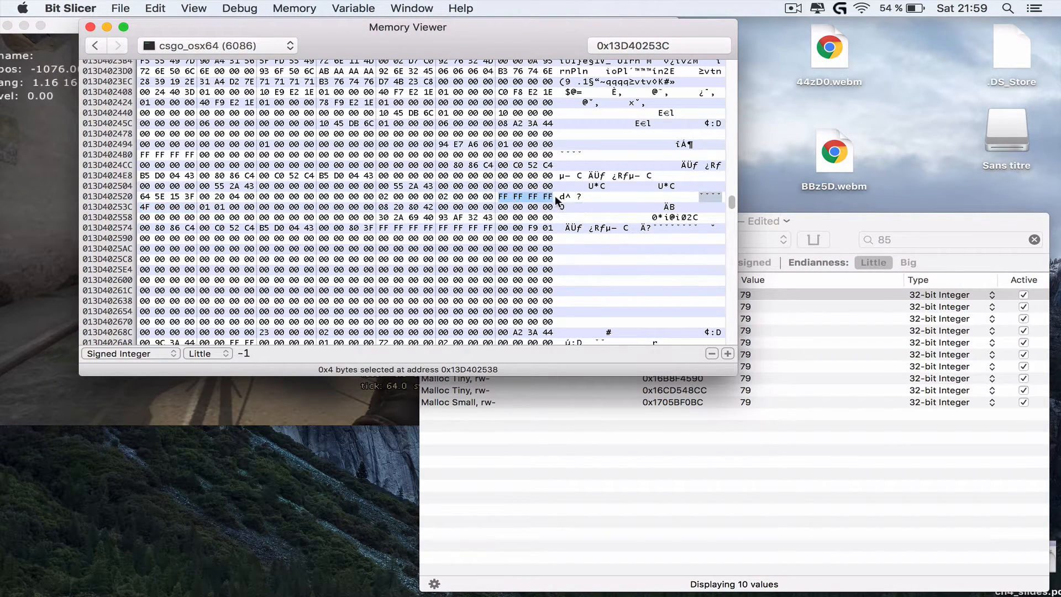
pyautogui.moveTo(443, 196); pyautogui.dragTo(491, 208)
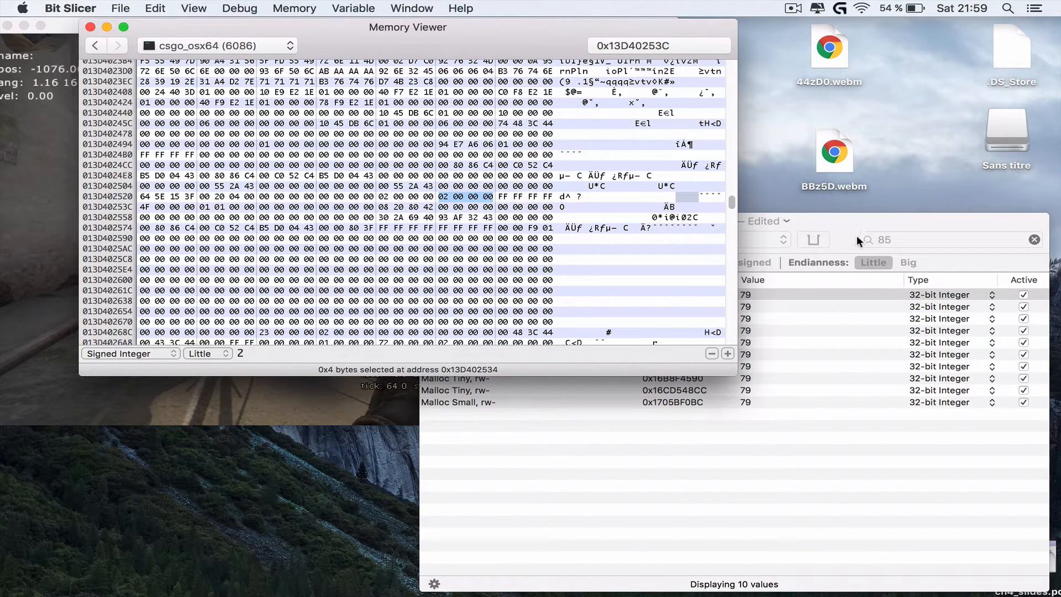
# Check the two 4-byte values preceding 0x1442F2ED0 in the Memory Viewer and delete that address from the results
pyautogui.click(774, 312)
pyautogui.rightClick(700, 307)
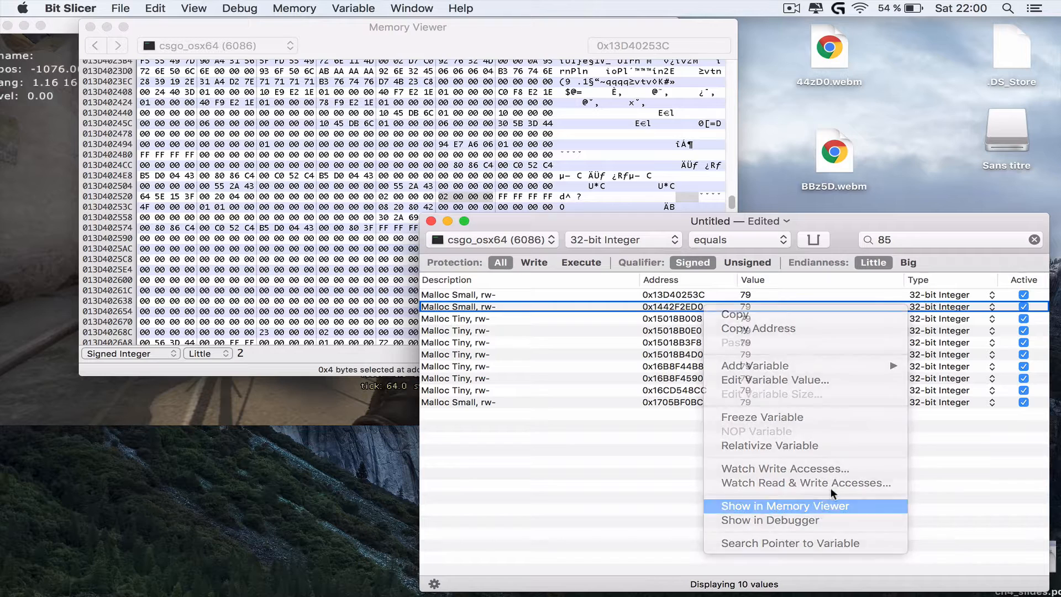
pyautogui.click(830, 504)
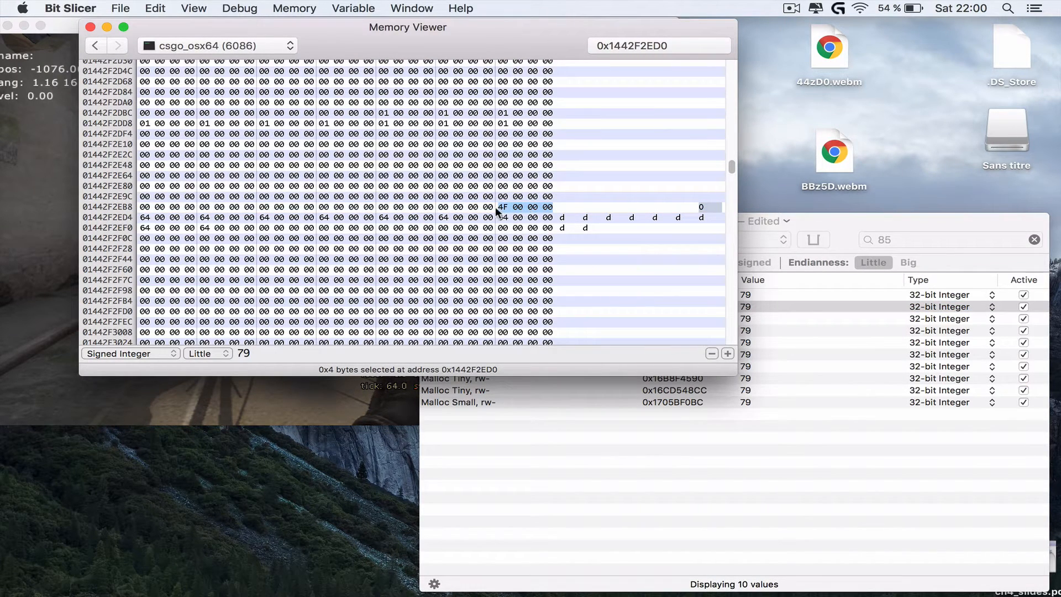
pyautogui.moveTo(440, 208); pyautogui.dragTo(488, 209)
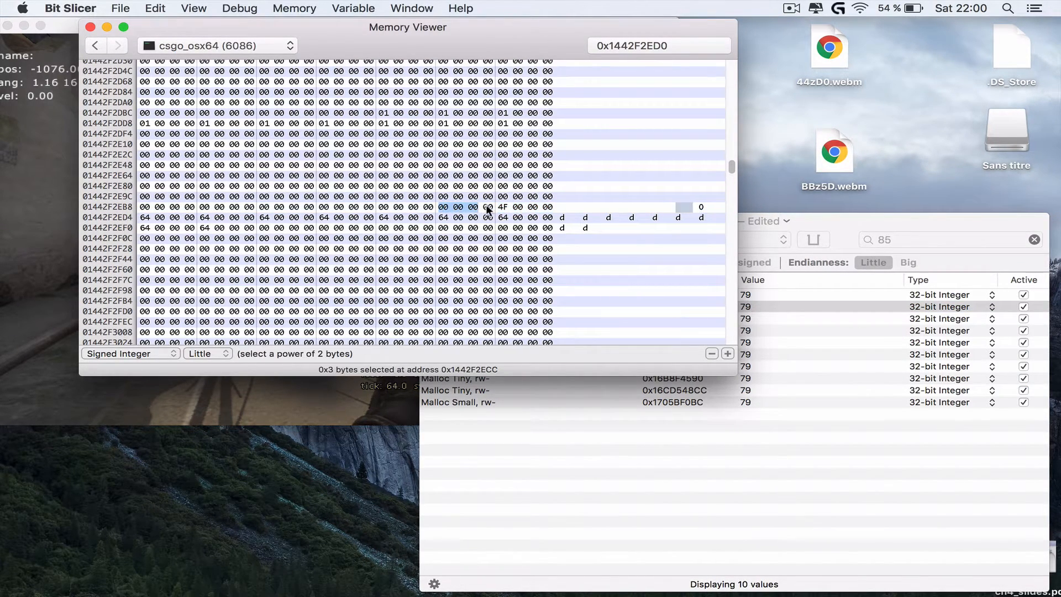
pyautogui.moveTo(382, 208)
pyautogui.mouseDown()
pyautogui.moveTo(425, 210)
pyautogui.moveTo(402, 211)
pyautogui.mouseUp()
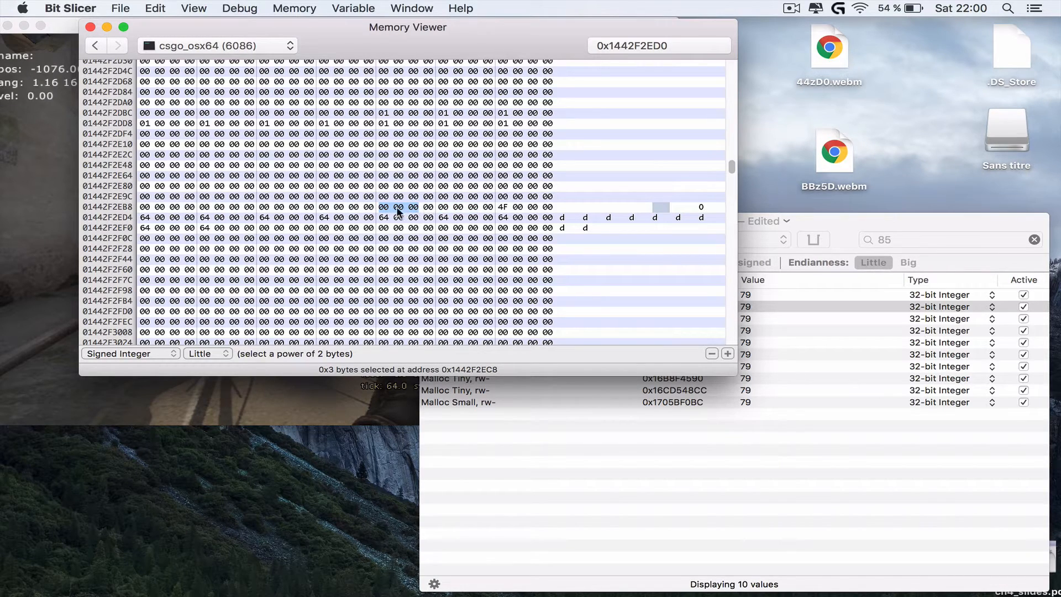
pyautogui.click(847, 218)
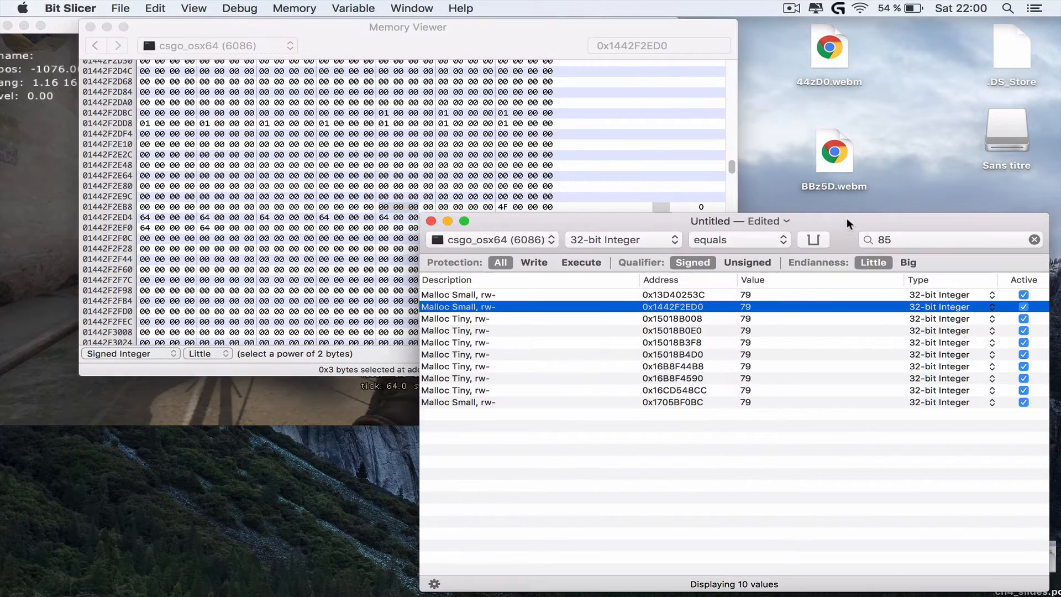
pyautogui.press('BackSpace')
# Check the two 4-byte values preceding 0x15018B008 in the Memory Viewer and delete that address from the results
pyautogui.rightClick(799, 308)
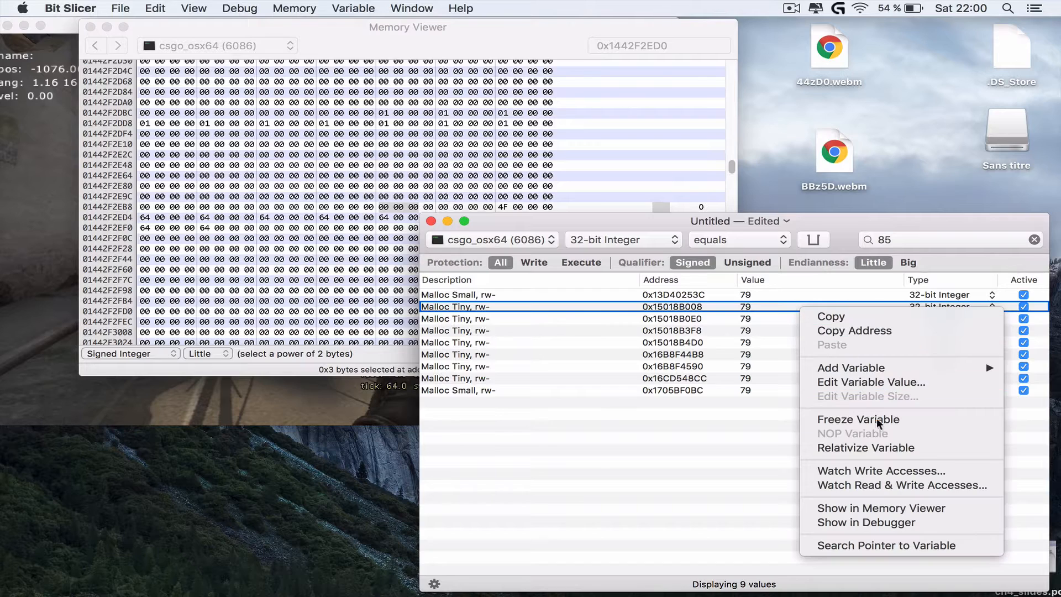
pyautogui.click(896, 505)
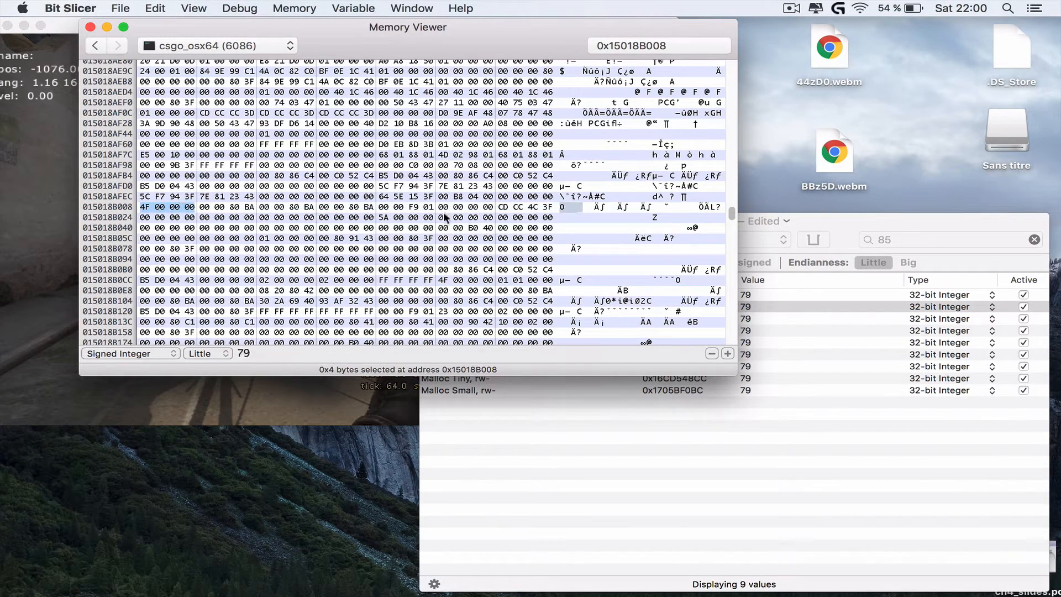
pyautogui.moveTo(498, 196); pyautogui.dragTo(552, 196)
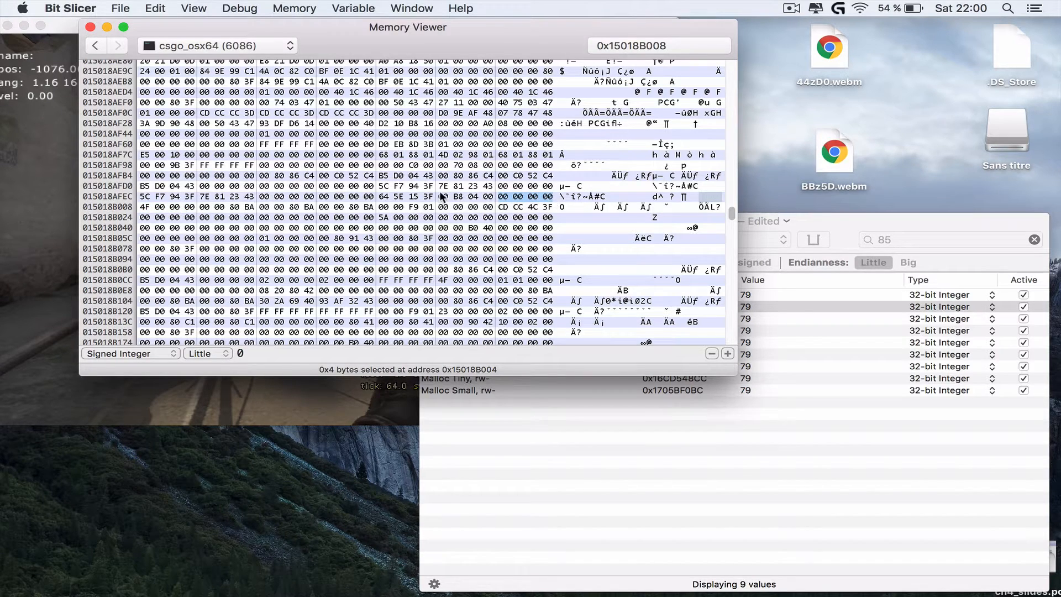
pyautogui.moveTo(442, 196); pyautogui.dragTo(489, 198)
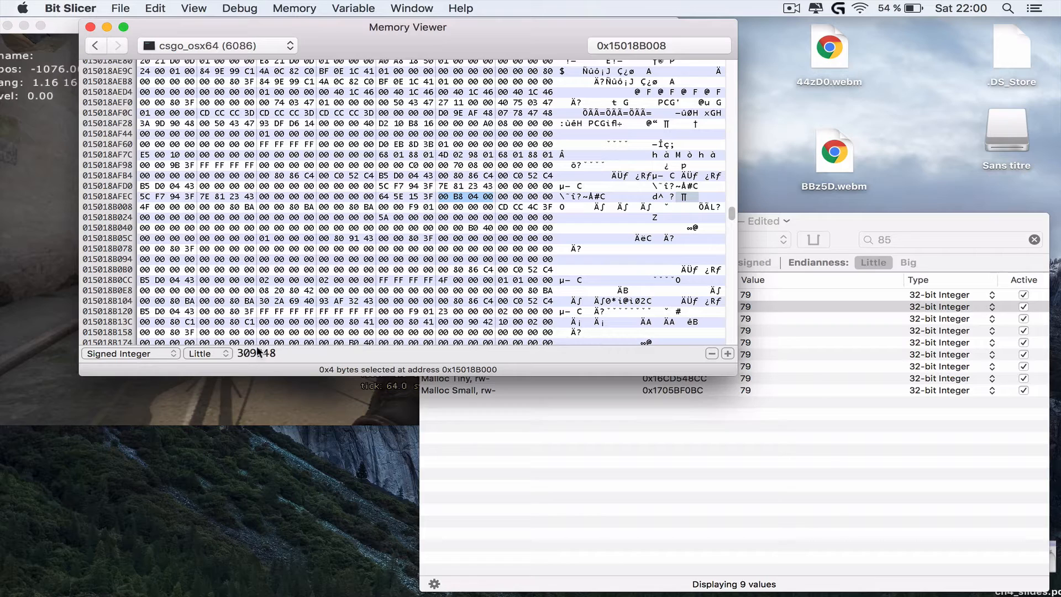
pyautogui.click(805, 304)
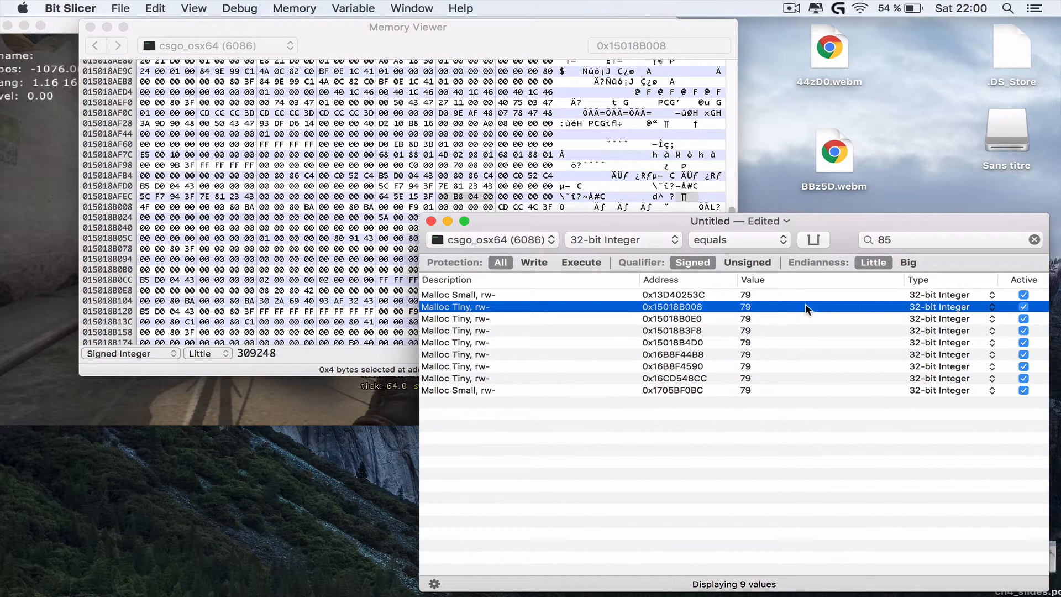
pyautogui.press('BackSpace')
# Examine the two 4-byte values preceding 0x15018B0E0 in the Memory Viewer for a team number, and return to the result list
pyautogui.rightClick(787, 305)
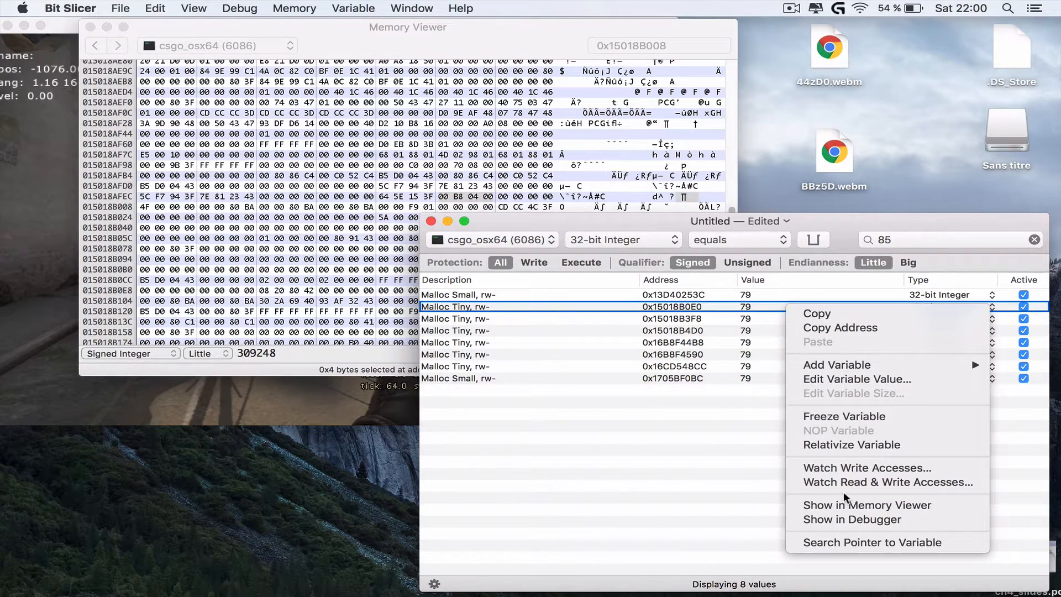
pyautogui.click(851, 504)
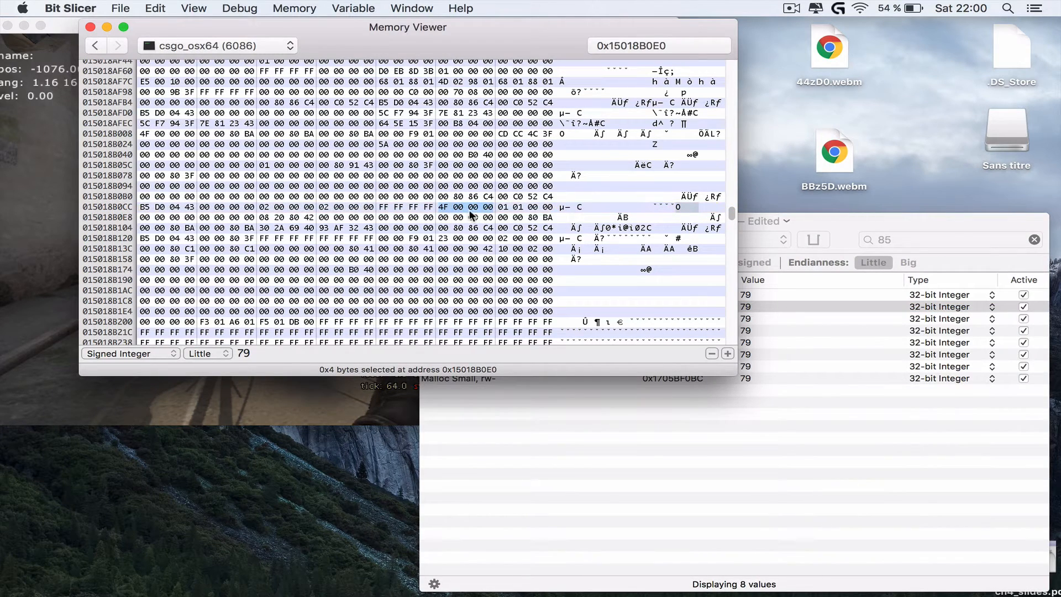
pyautogui.moveTo(381, 208); pyautogui.dragTo(410, 209)
pyautogui.moveTo(318, 207); pyautogui.dragTo(377, 203)
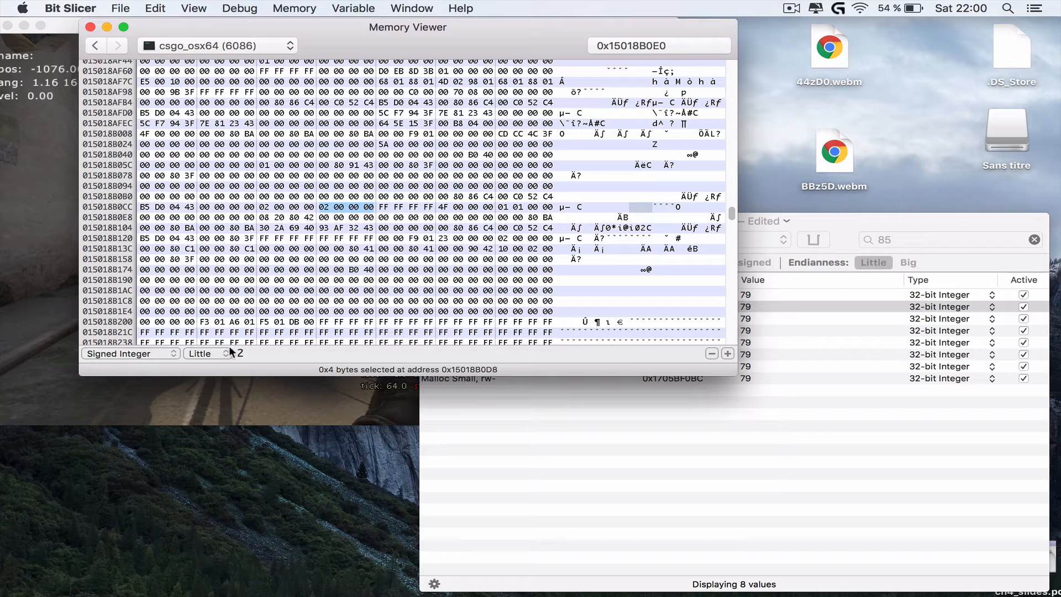
pyautogui.click(844, 232)
# Check the two 4-byte values preceding 0x15018B3F8 in the Memory Viewer and delete that address from the results
pyautogui.click(673, 318)
pyautogui.rightClick(673, 319)
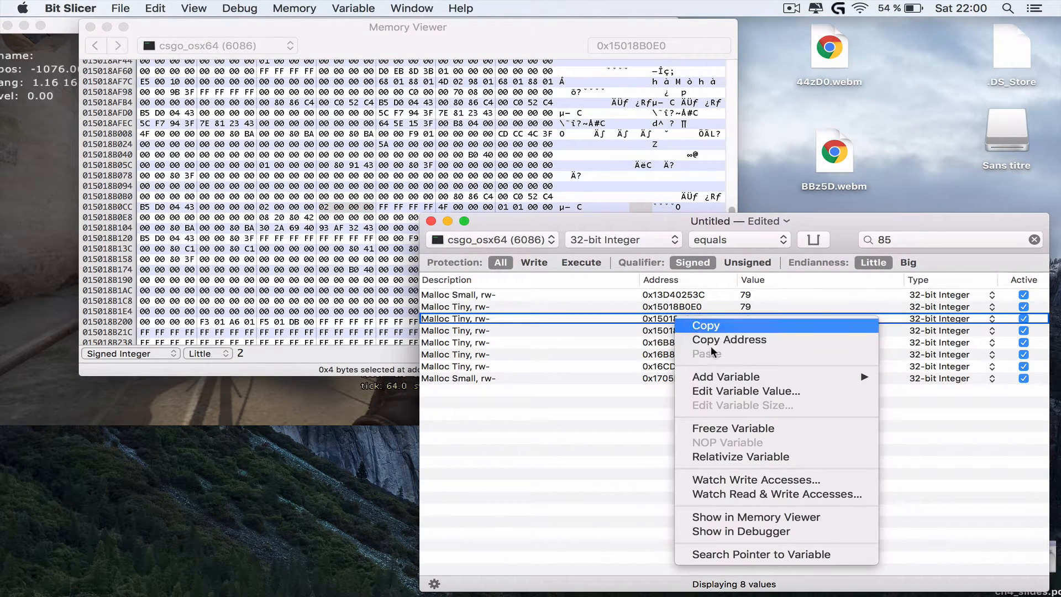
pyautogui.click(823, 514)
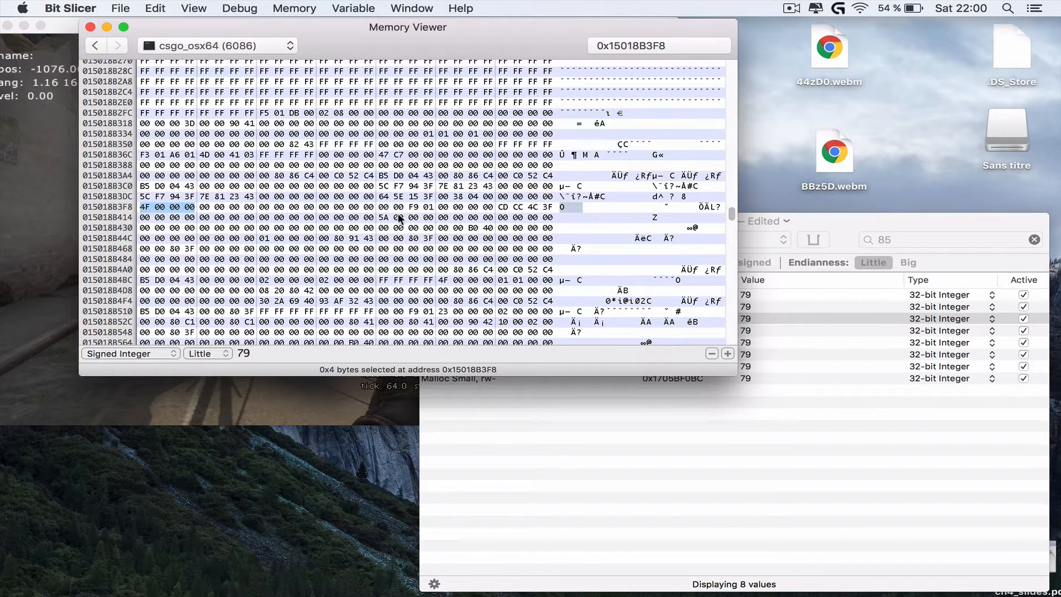
pyautogui.click(547, 196)
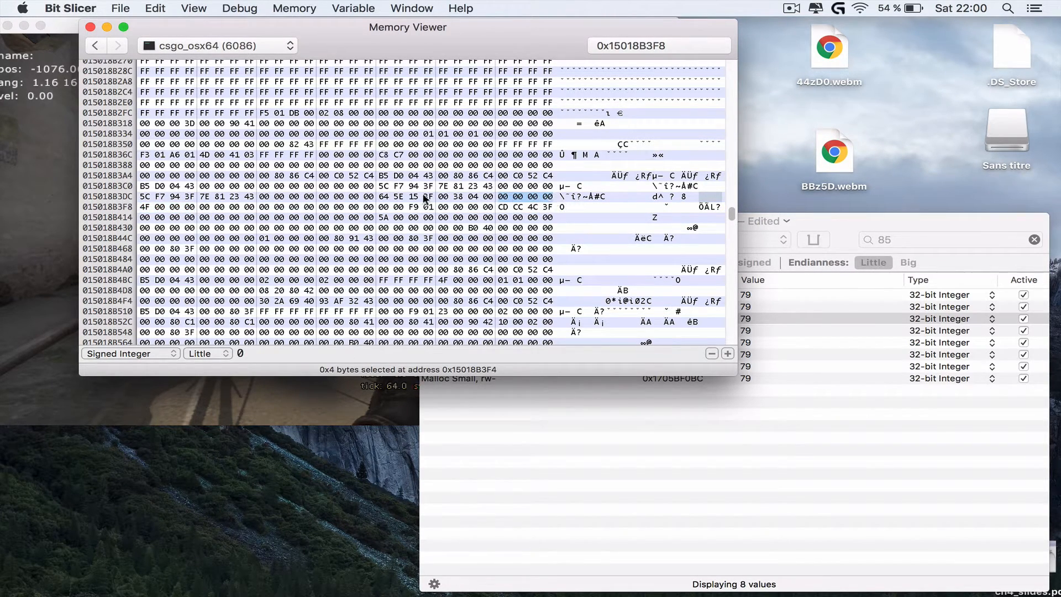
pyautogui.press('Left')
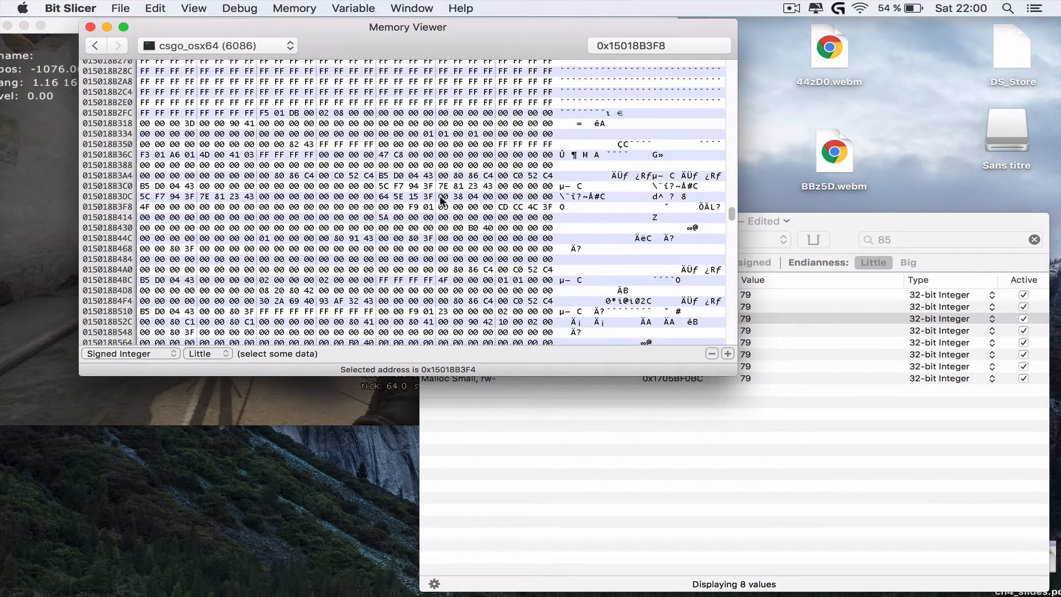
pyautogui.moveTo(440, 197); pyautogui.dragTo(488, 197)
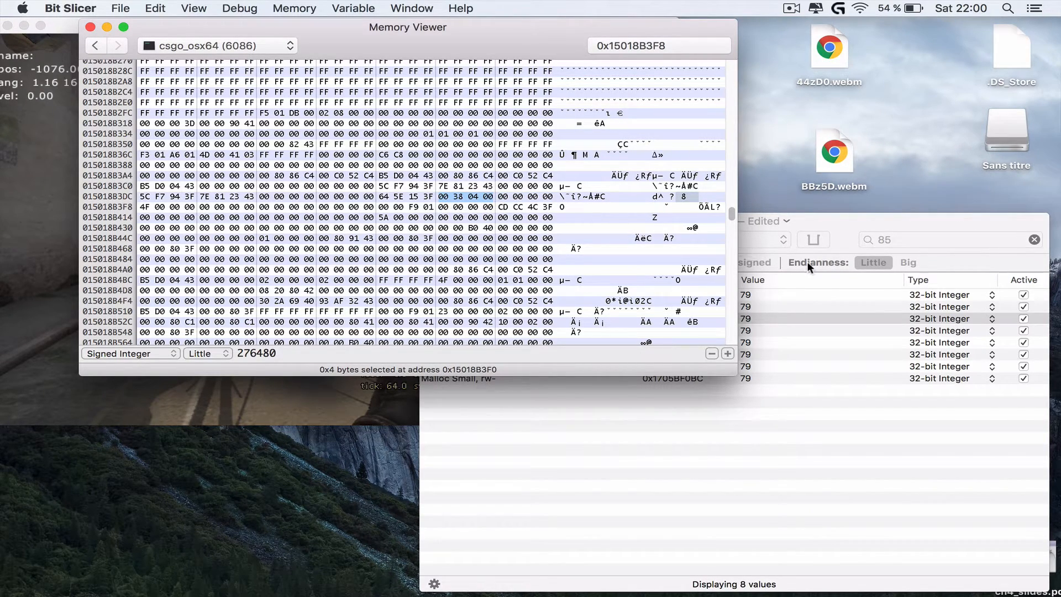
pyautogui.click(754, 319)
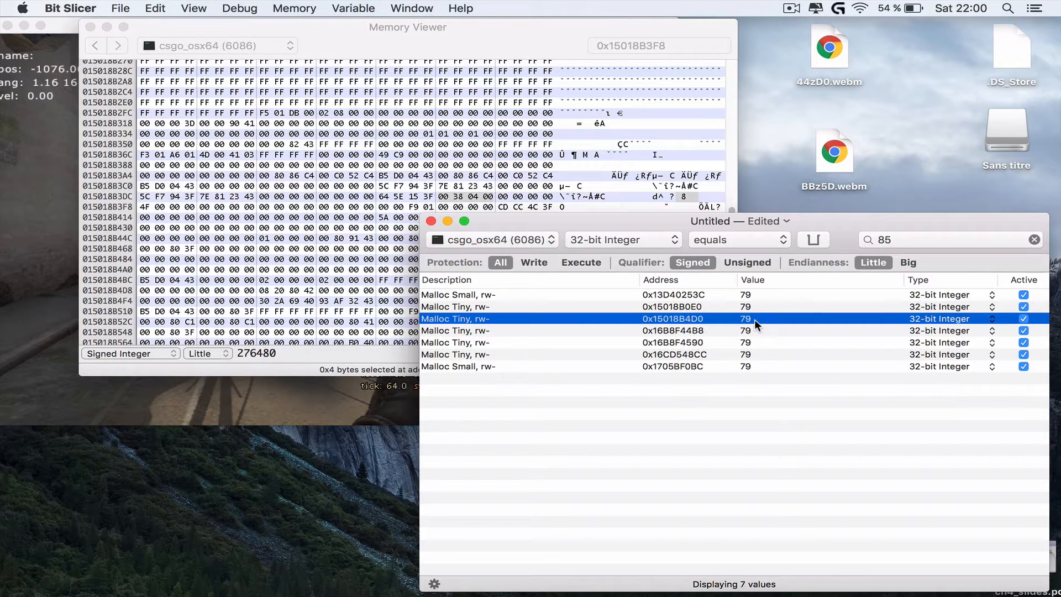
# Examine the two 4-byte values preceding 0x15018B4D0 in the Memory Viewer for a team number, and return to the result list
pyautogui.rightClick(749, 316)
pyautogui.click(832, 519)
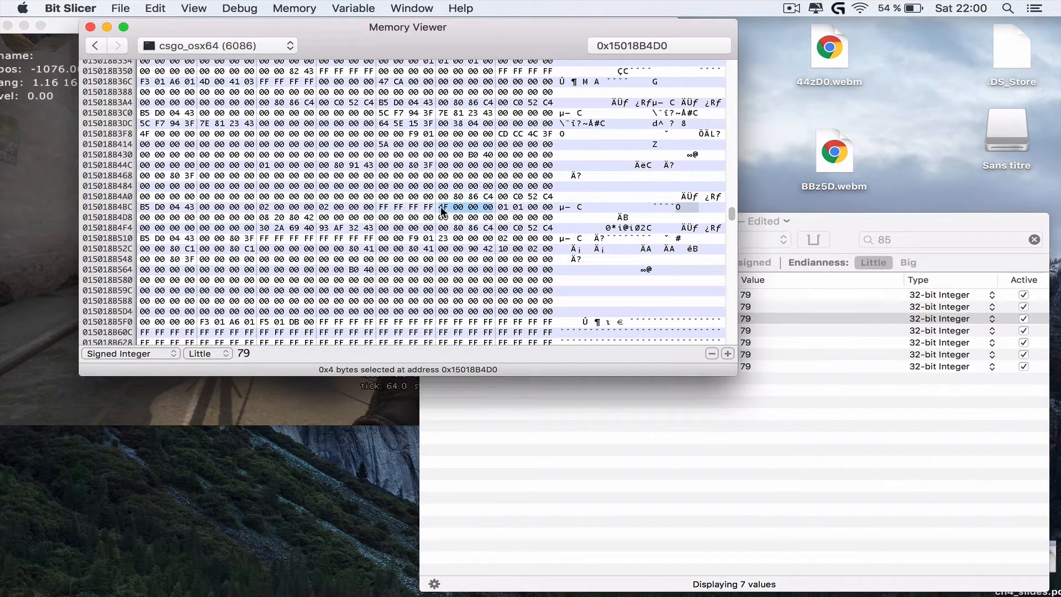
pyautogui.moveTo(382, 207); pyautogui.dragTo(433, 209)
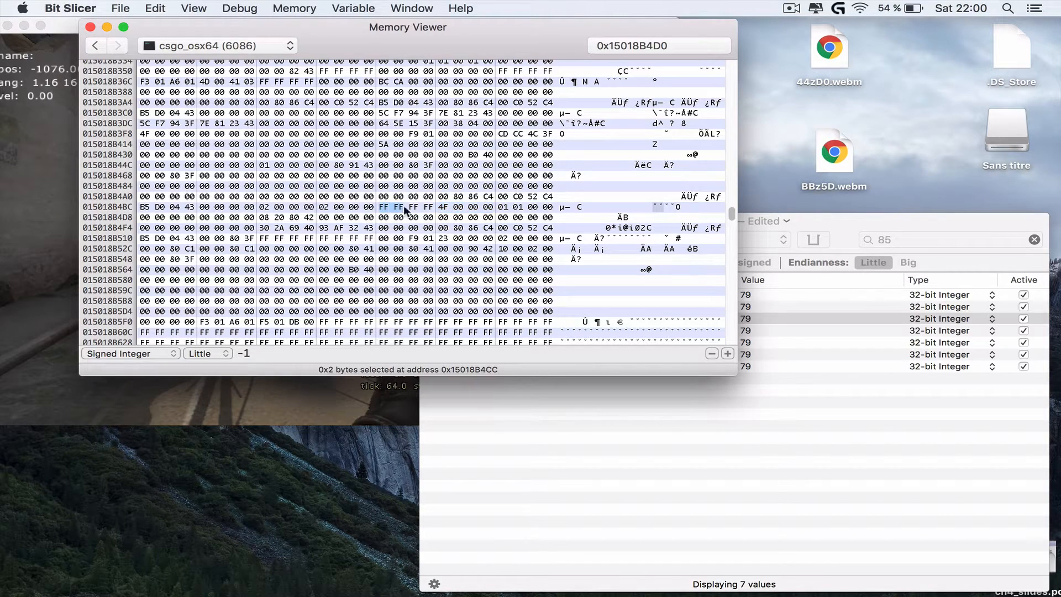
pyautogui.moveTo(319, 208); pyautogui.dragTo(375, 208)
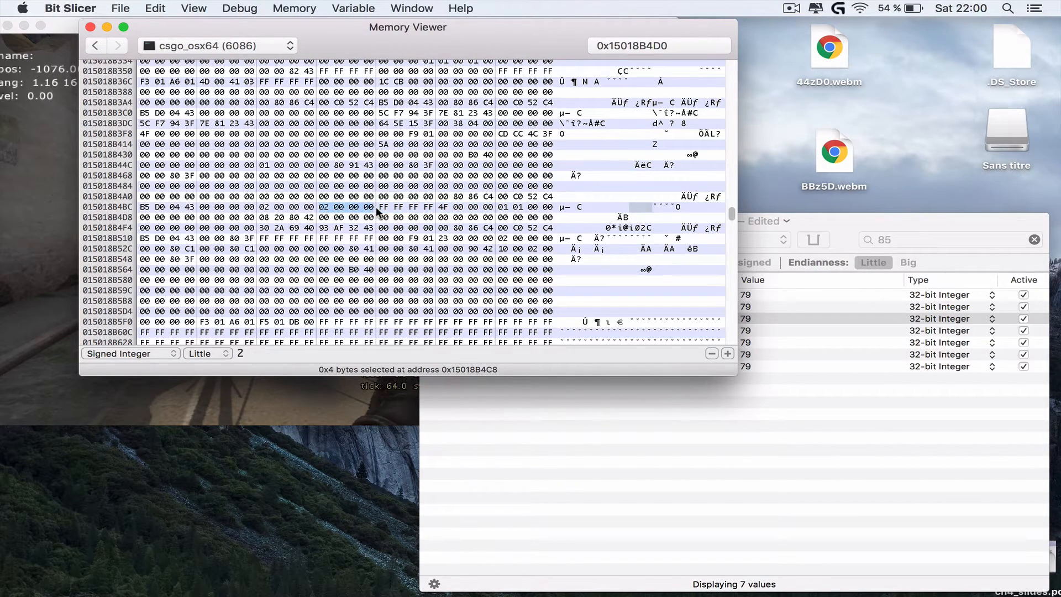
pyautogui.click(810, 249)
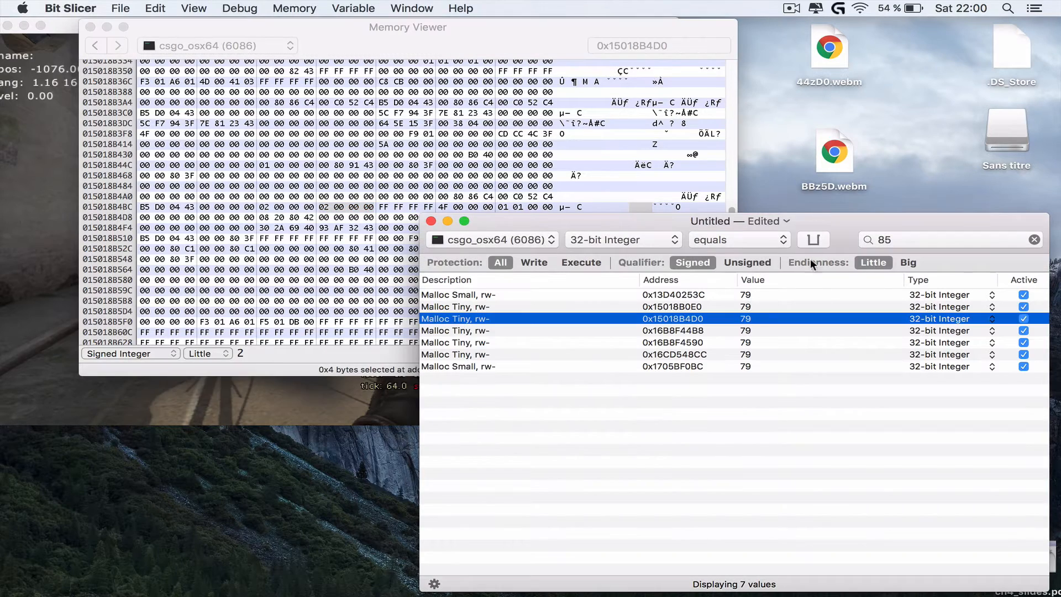
# Check the two 4-byte values preceding 0x16B8F44B8 in the Memory Viewer and delete that address from the results
pyautogui.click(752, 327)
pyautogui.rightClick(755, 330)
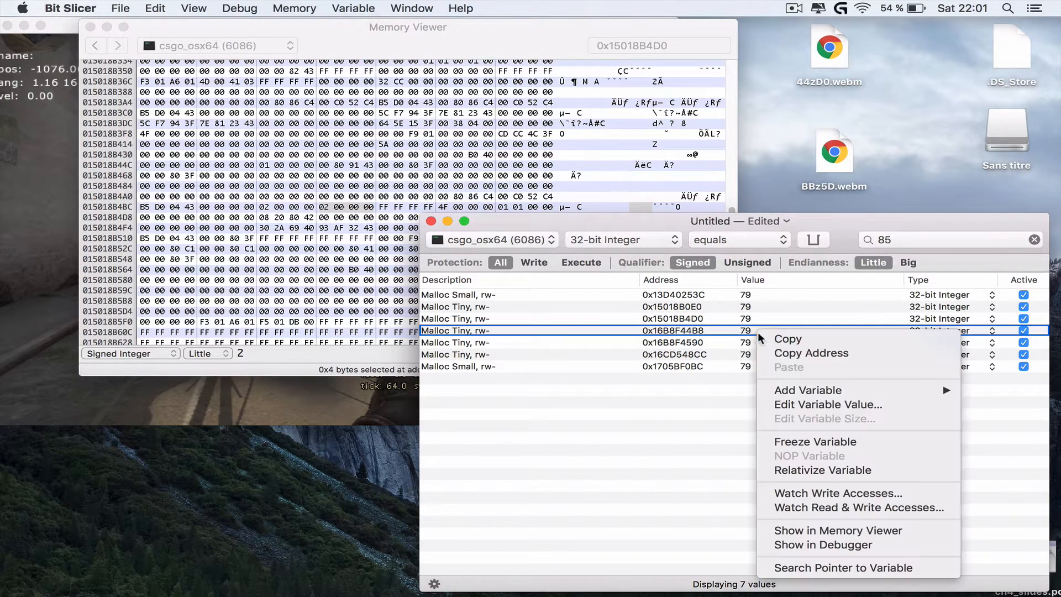
pyautogui.click(841, 530)
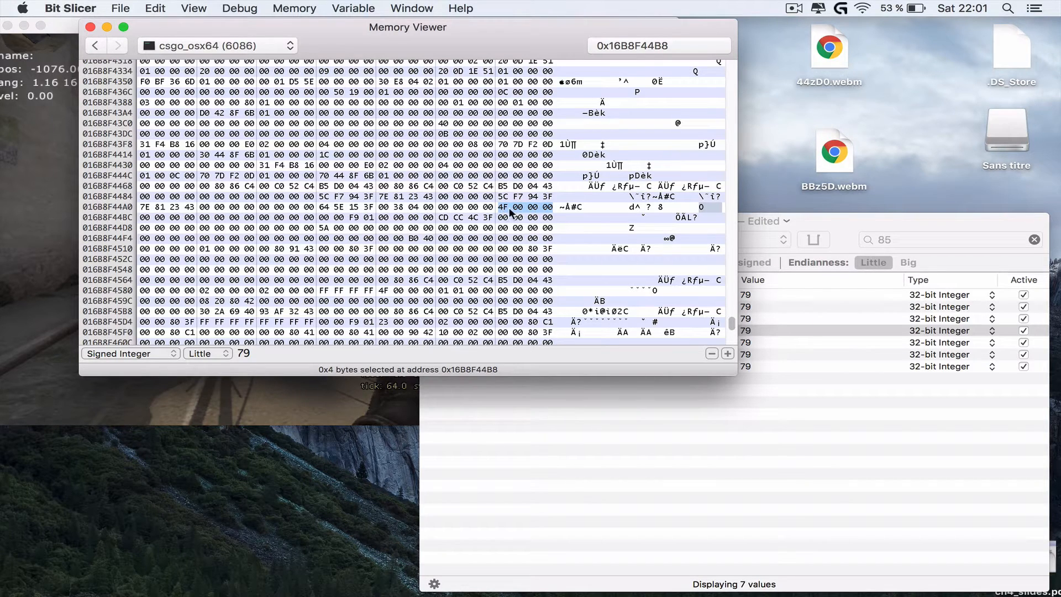
pyautogui.moveTo(441, 205); pyautogui.dragTo(491, 206)
pyautogui.click(375, 206)
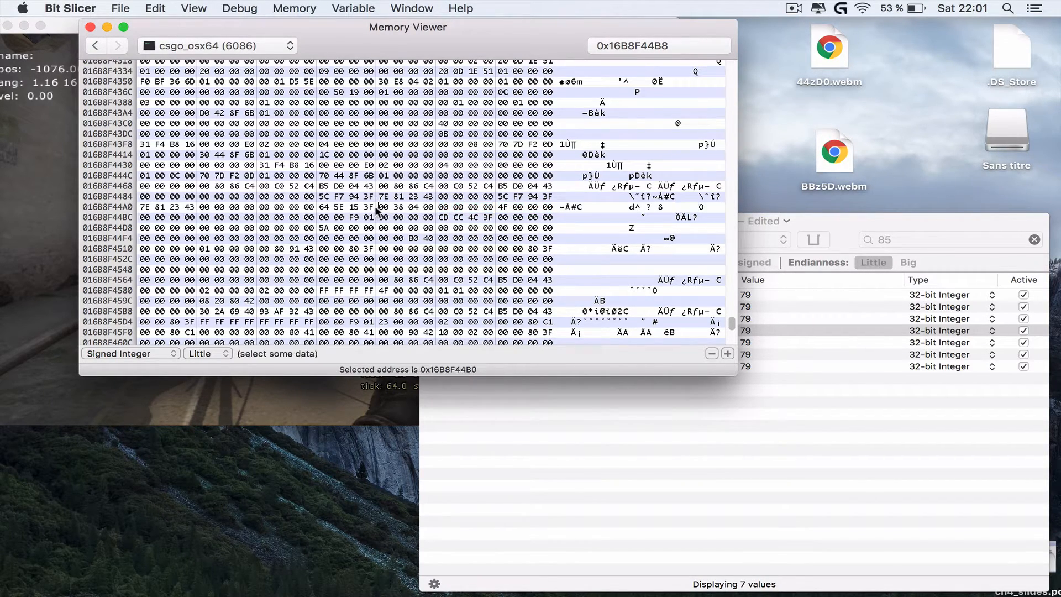
pyautogui.moveTo(376, 208); pyautogui.dragTo(433, 214)
pyautogui.click(833, 226)
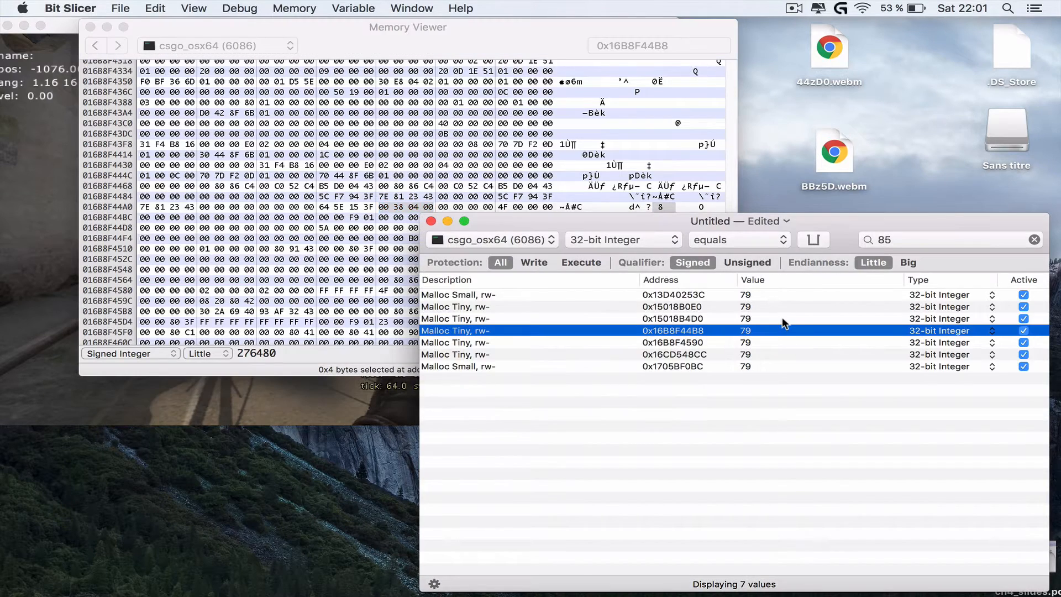
pyautogui.press('Delete')
# Examine the two 4-byte values preceding 0x16B8F4590 in the Memory Viewer for a team number, and return to the result list
pyautogui.rightClick(782, 330)
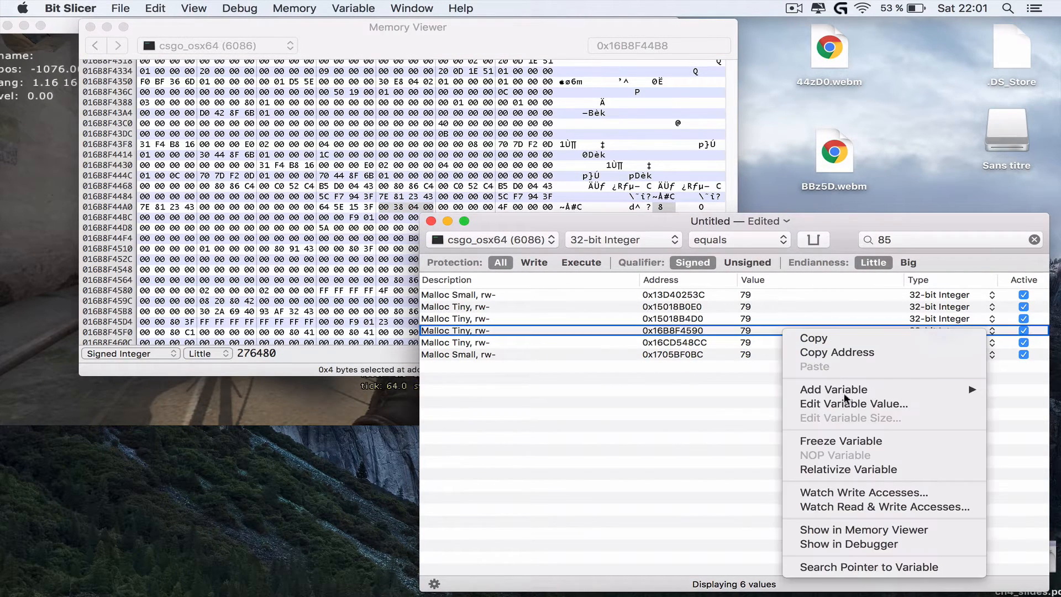
pyautogui.click(865, 529)
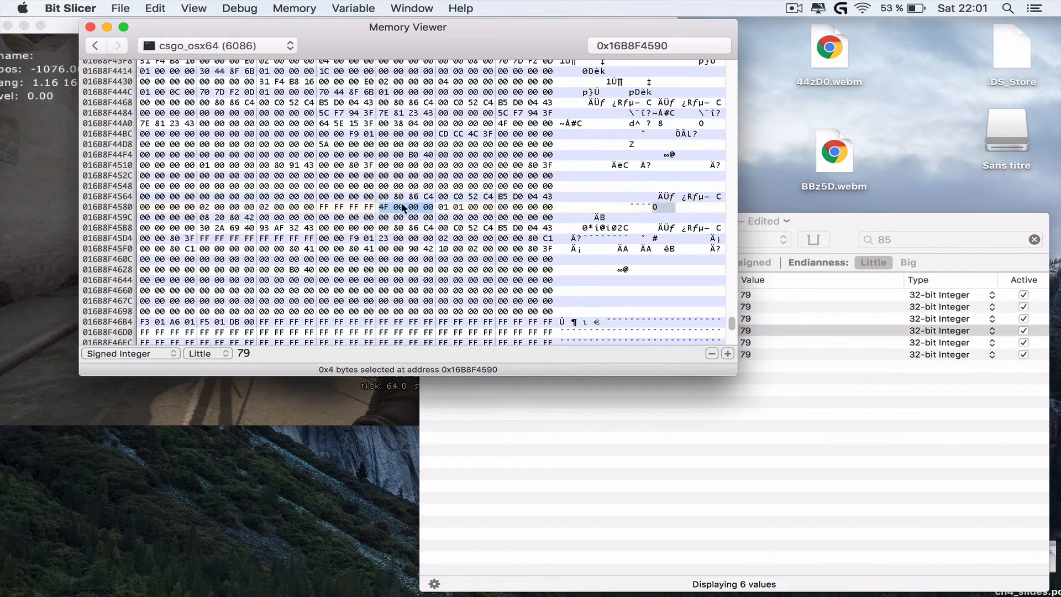
pyautogui.moveTo(320, 206); pyautogui.dragTo(362, 207)
pyautogui.moveTo(259, 207); pyautogui.dragTo(309, 208)
pyautogui.click(792, 222)
# Check the two 4-byte values preceding 0x16CD548CC in the Memory Viewer and delete that address from the results
pyautogui.click(764, 354)
pyautogui.rightClick(763, 340)
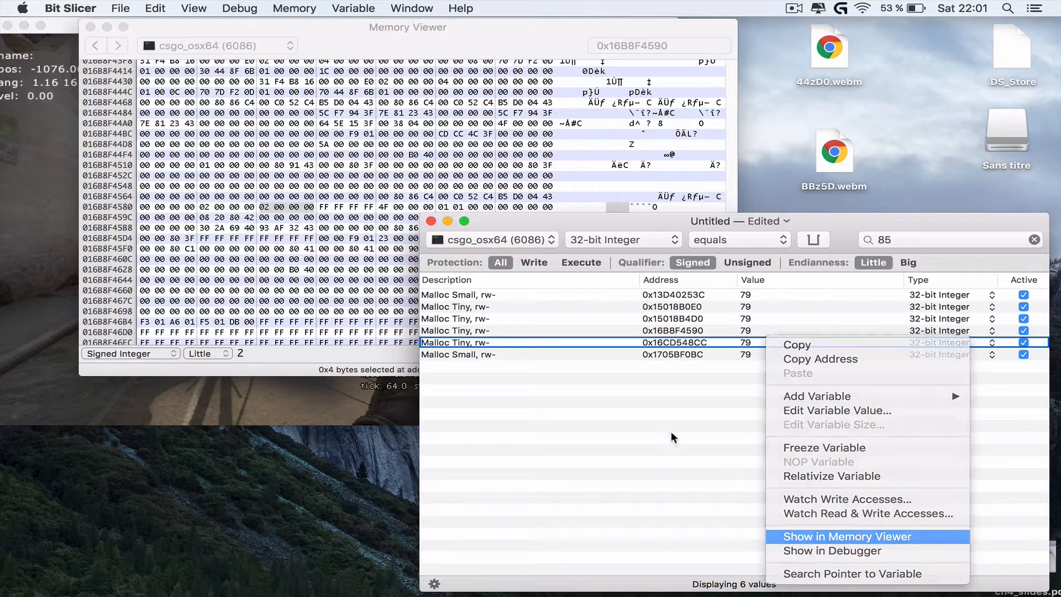
pyautogui.click(853, 535)
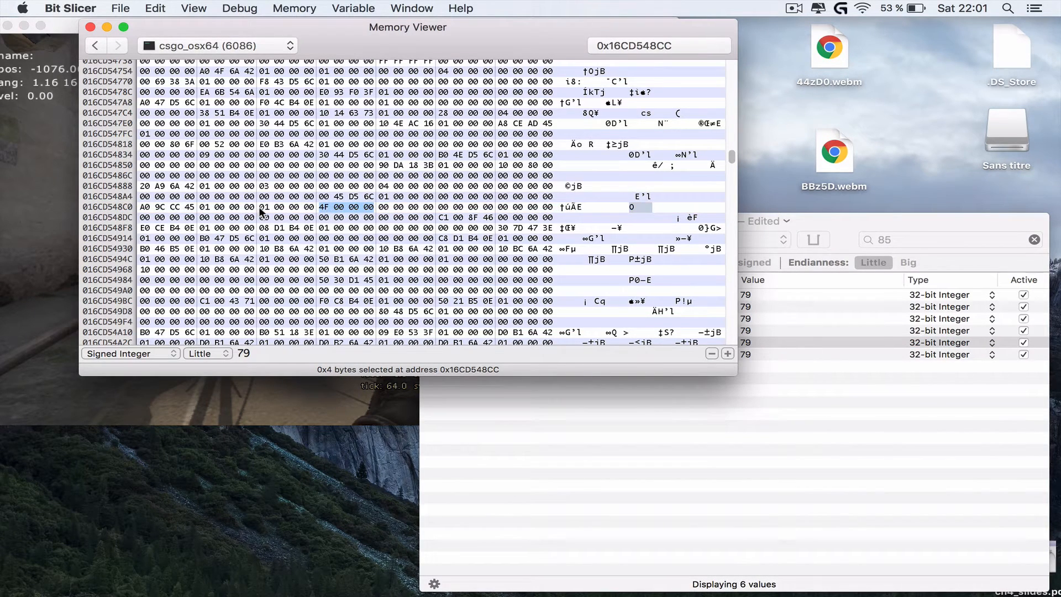
pyautogui.moveTo(260, 207); pyautogui.dragTo(311, 209)
pyautogui.moveTo(200, 207); pyautogui.dragTo(254, 208)
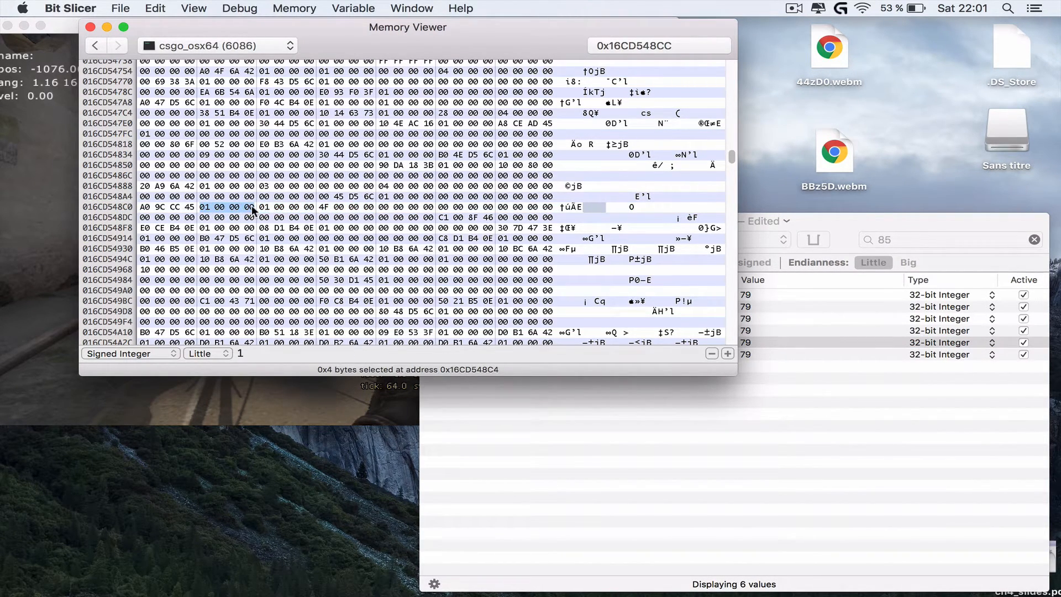
pyautogui.click(850, 295)
pyautogui.press('Delete')
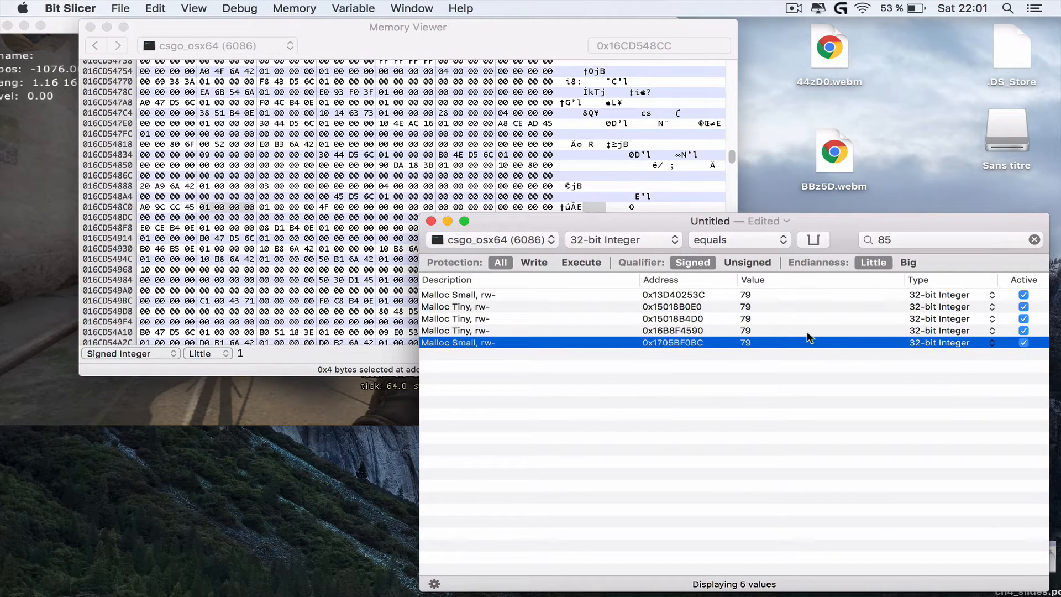
# Check the two 4-byte values preceding 0x1705BF0BC in the Memory Viewer and delete that address from the results
pyautogui.rightClick(764, 339)
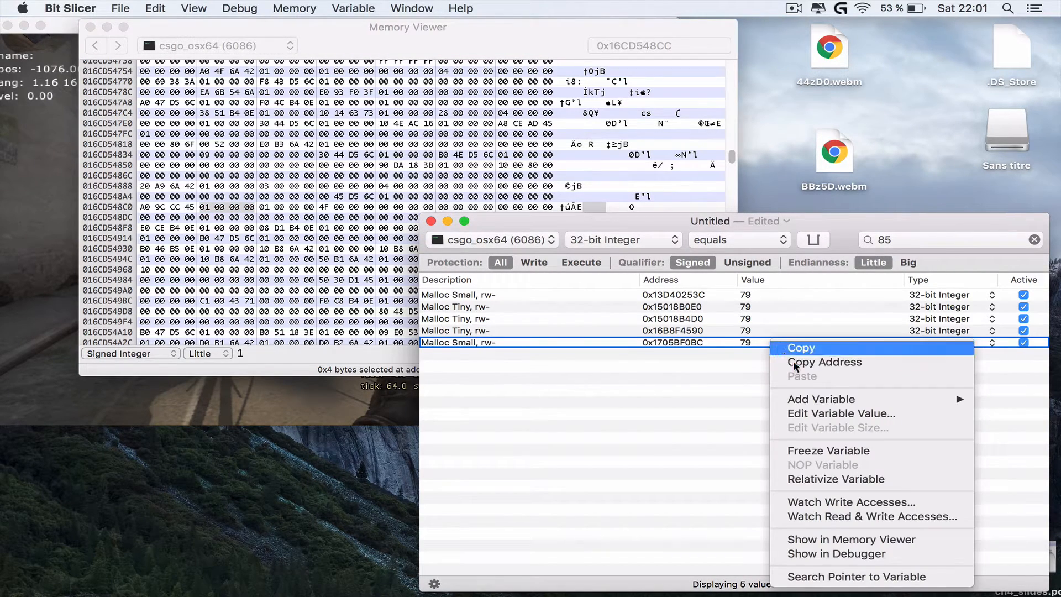
pyautogui.click(865, 536)
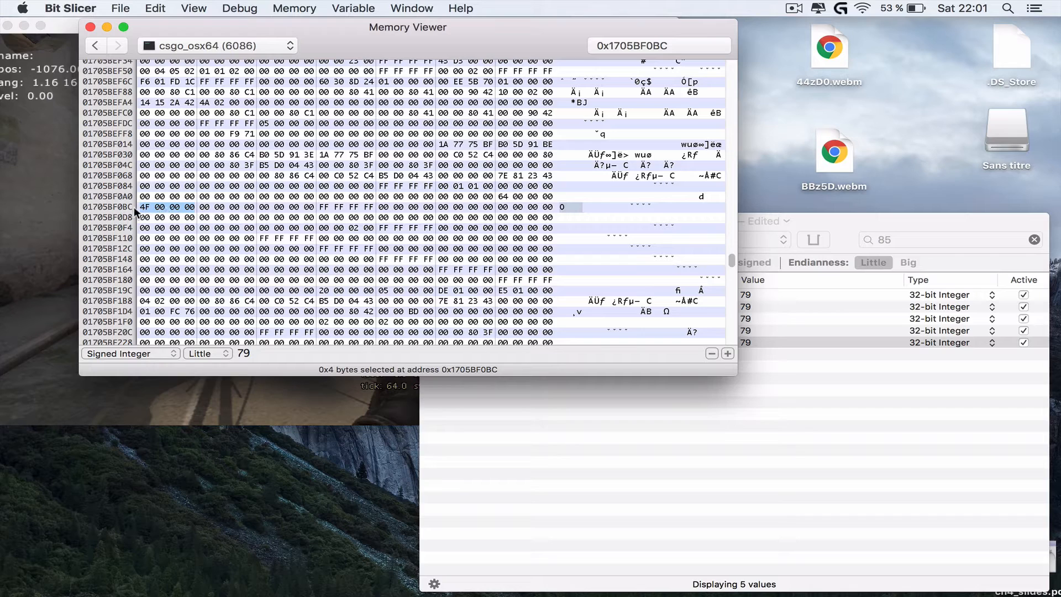
pyautogui.moveTo(500, 197); pyautogui.dragTo(549, 194)
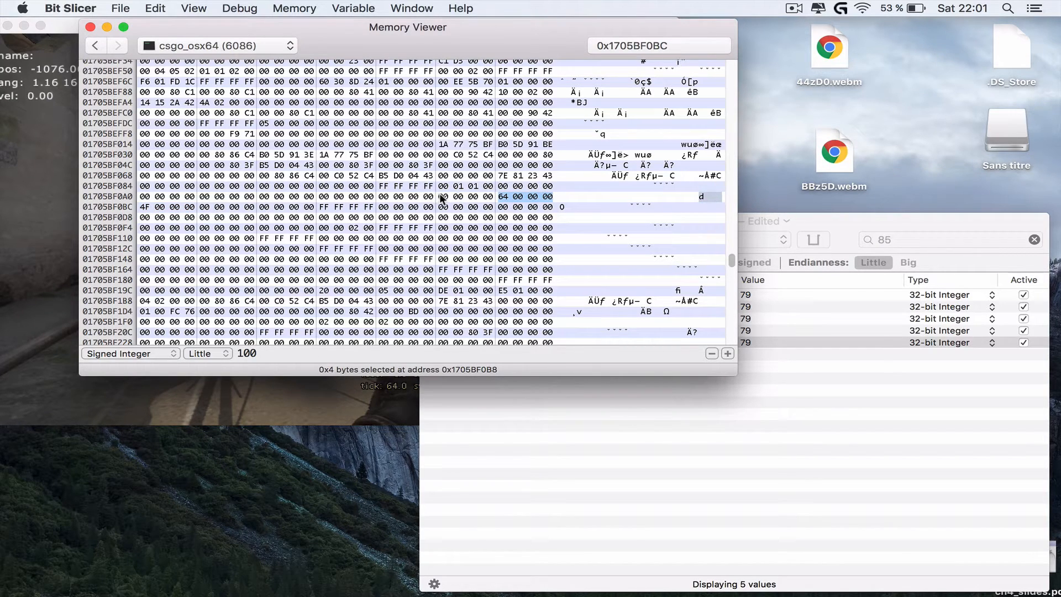
pyautogui.moveTo(440, 195); pyautogui.dragTo(495, 197)
pyautogui.click(833, 227)
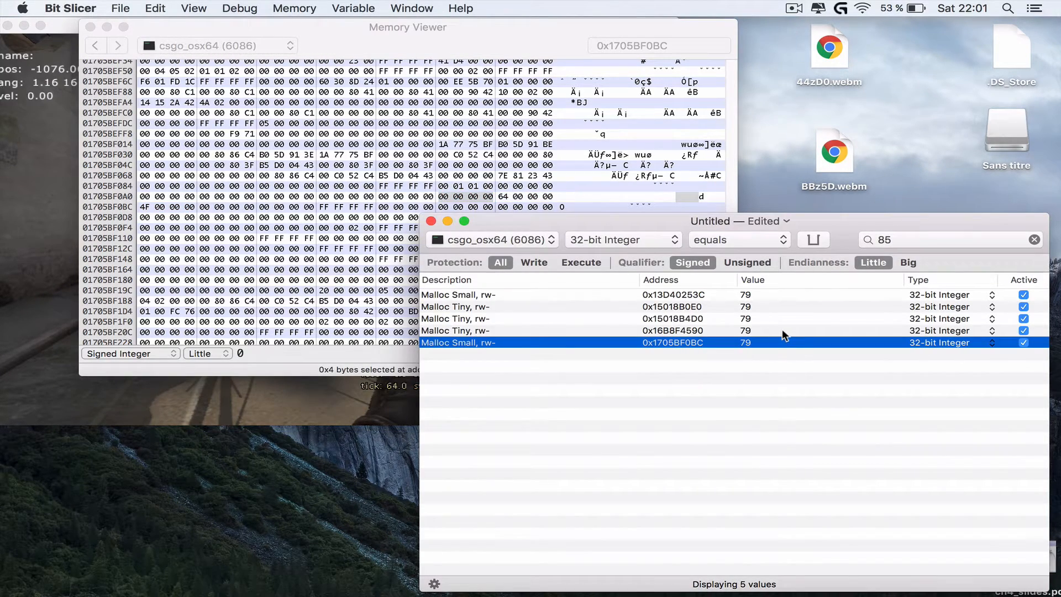
pyautogui.press('BackSpace')
# Switch to the LocalPlayer struct notes, review the MyHealth offset and the formula for the struct's starting address, and return to Bit Slicer
pyautogui.moveTo(842, 222)
pyautogui.mouseDown()
pyautogui.moveTo(841, 200)
pyautogui.moveTo(834, 210)
pyautogui.mouseUp()
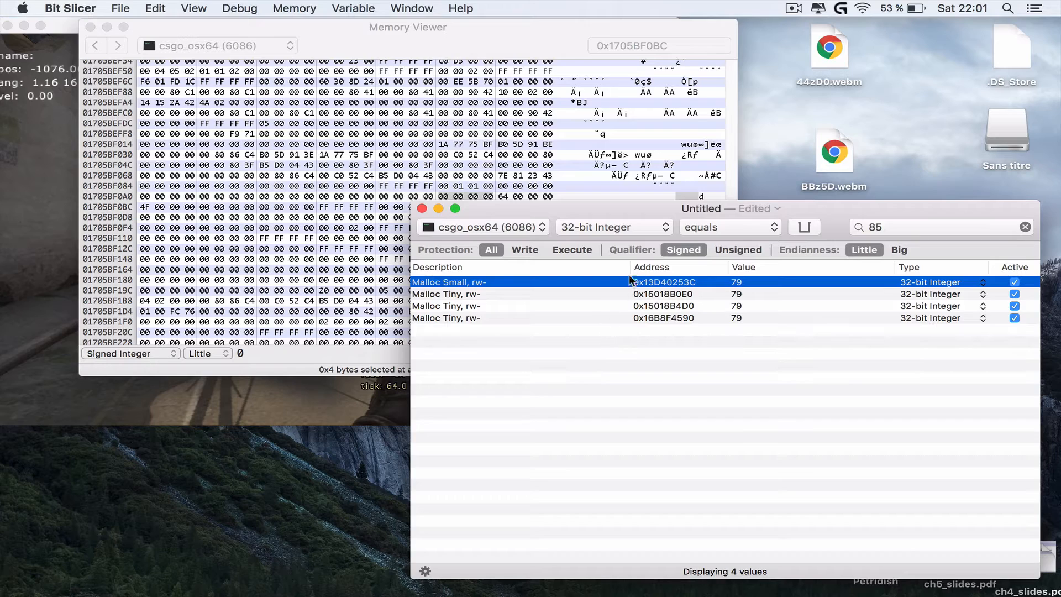
pyautogui.doubleClick(676, 284)
pyautogui.click(779, 303)
pyautogui.hotkey('ctrl', 'Right')
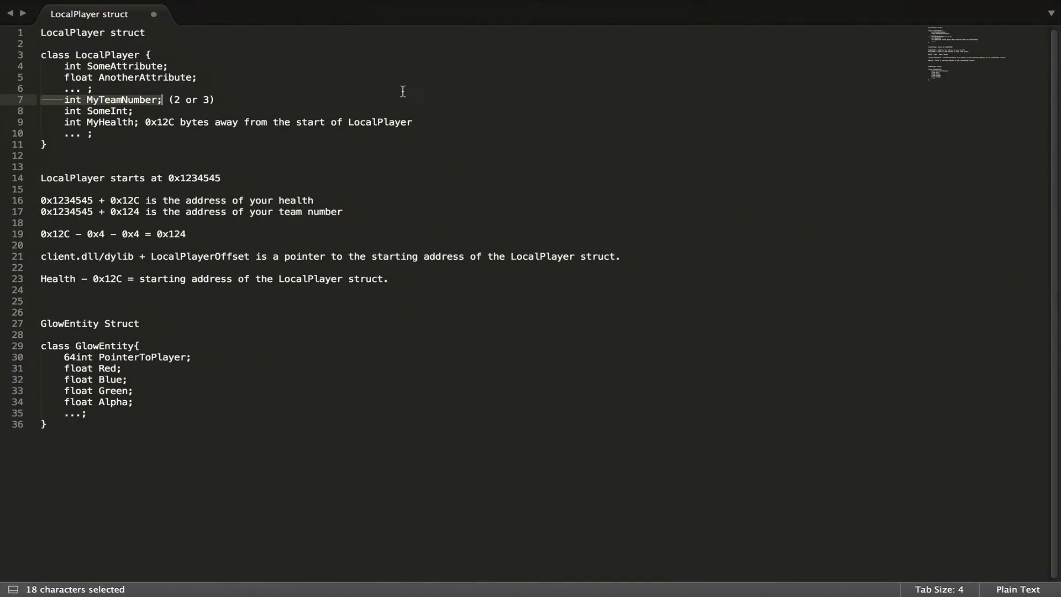
pyautogui.click(110, 122)
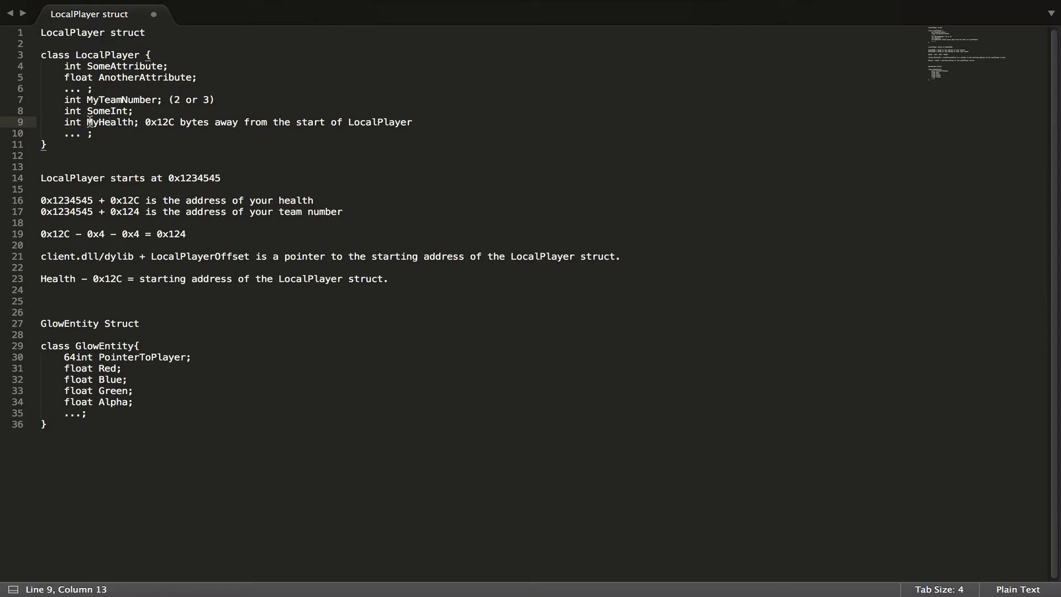
pyautogui.moveTo(62, 122); pyautogui.dragTo(174, 122)
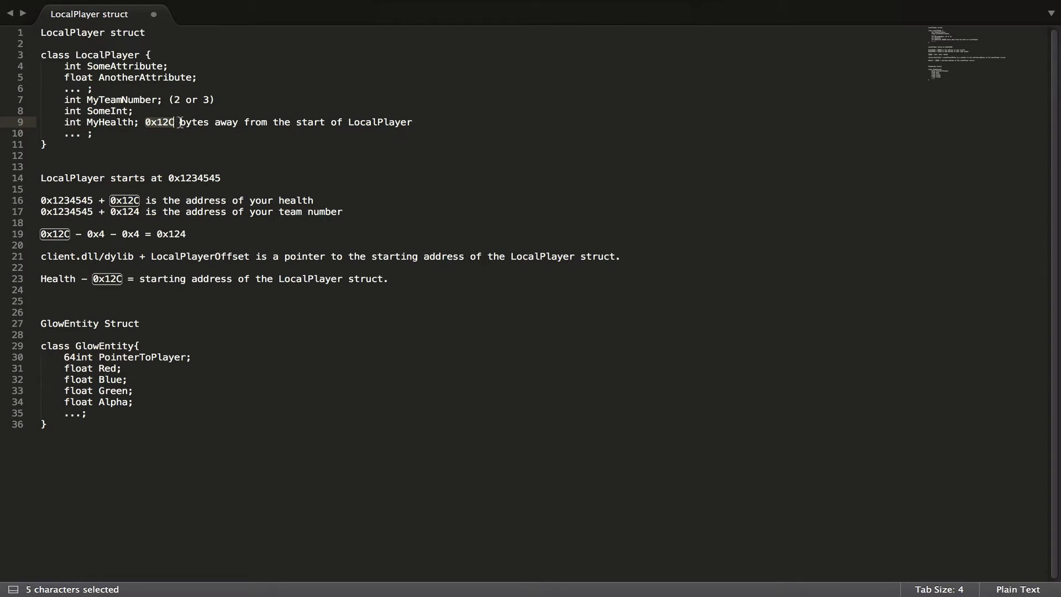
pyautogui.click(419, 123)
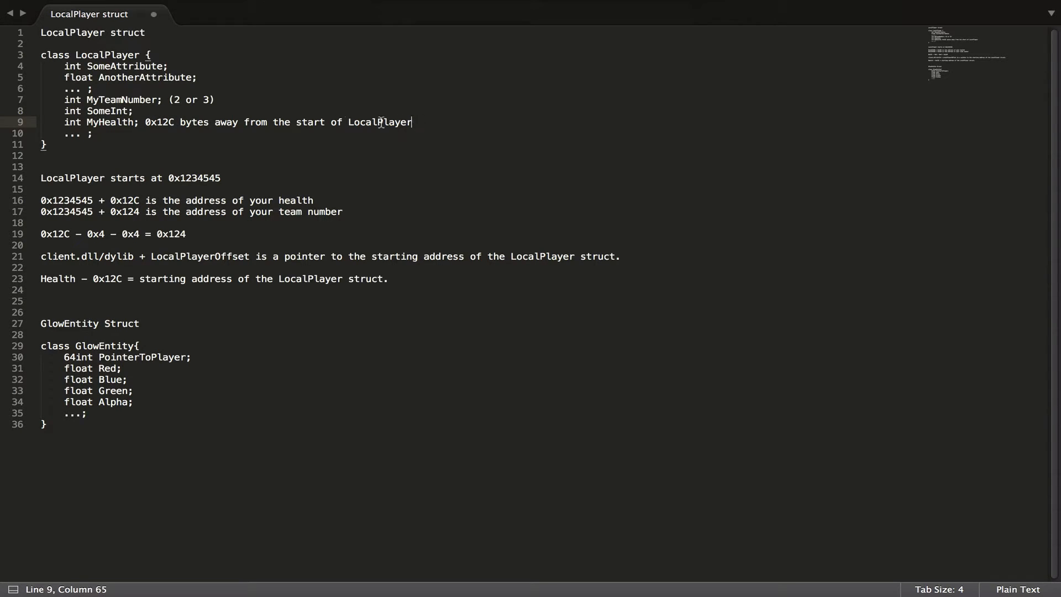
pyautogui.moveTo(43, 278); pyautogui.dragTo(126, 277)
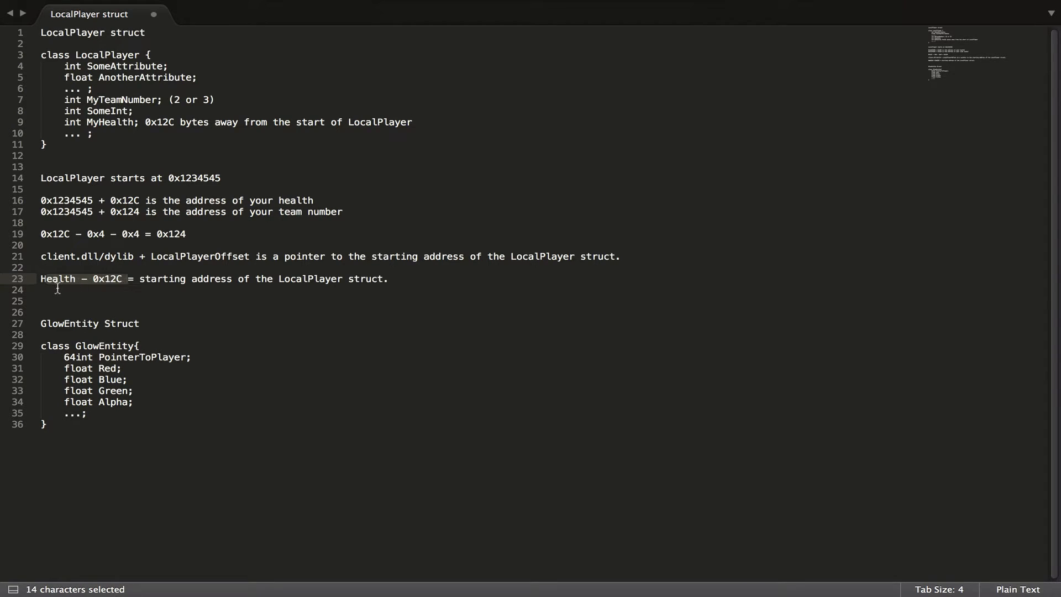
pyautogui.click(149, 278)
pyautogui.moveTo(138, 278); pyautogui.dragTo(390, 280)
pyautogui.hotkey('ctrl', 'Left')
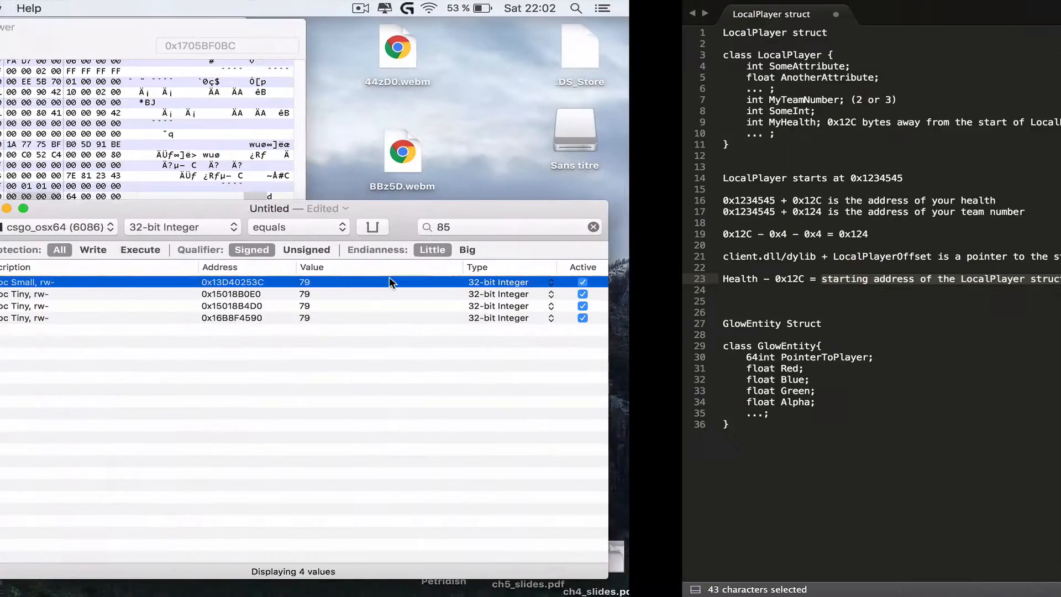
# Add a new 32-bit integer variable to the result list
pyautogui.rightClick(639, 386)
pyautogui.moveTo(685, 402)
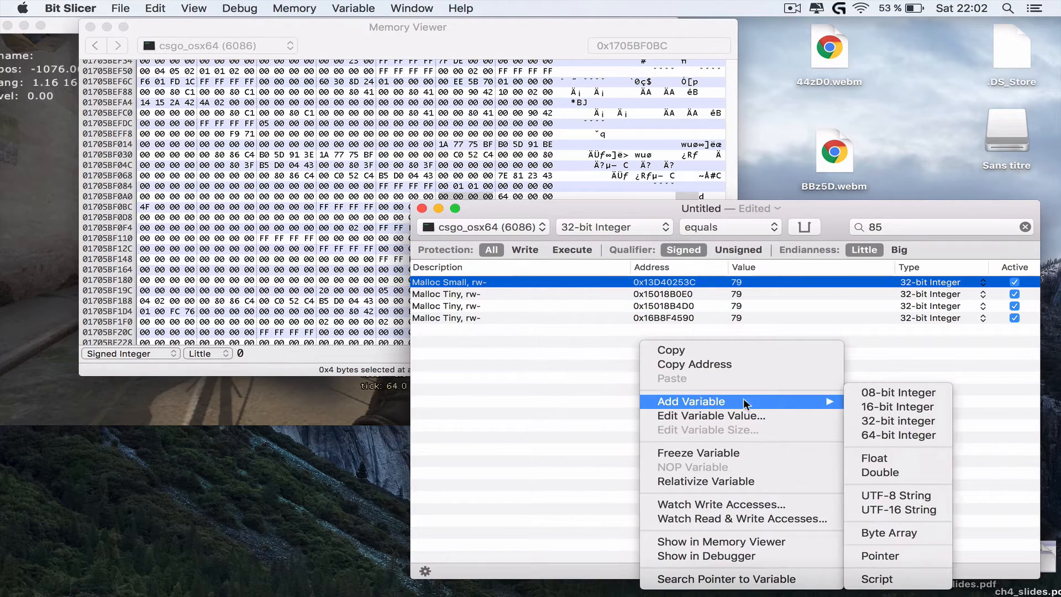
pyautogui.click(895, 426)
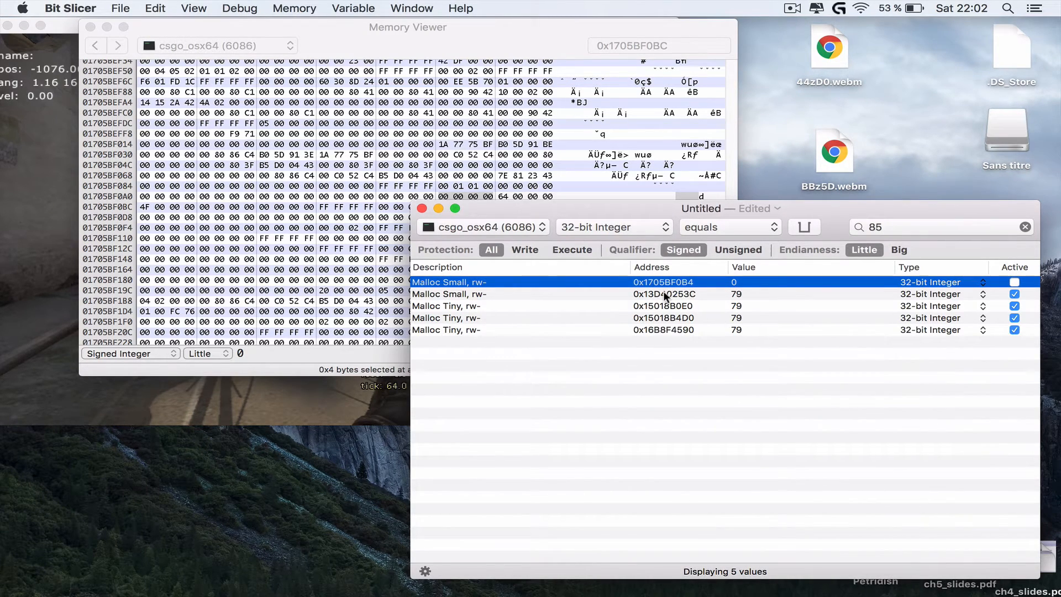
# Set the new variable's address to the first 79-valued Malloc Small address minus the health offset, 0x13D40253C - 0x12C
pyautogui.doubleClick(663, 293)
pyautogui.press('super+c')
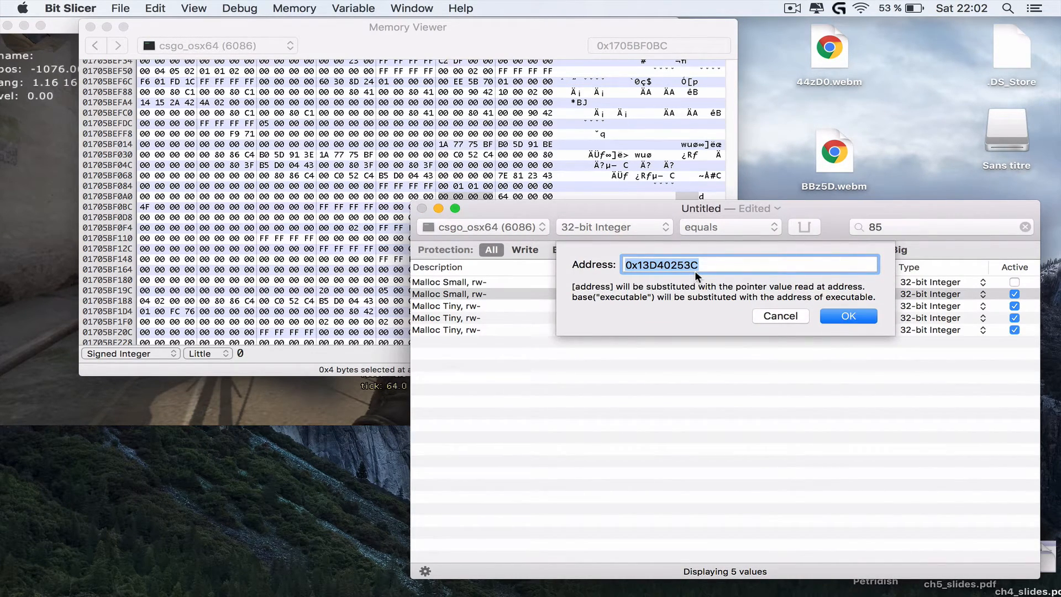
pyautogui.click(758, 313)
pyautogui.doubleClick(664, 279)
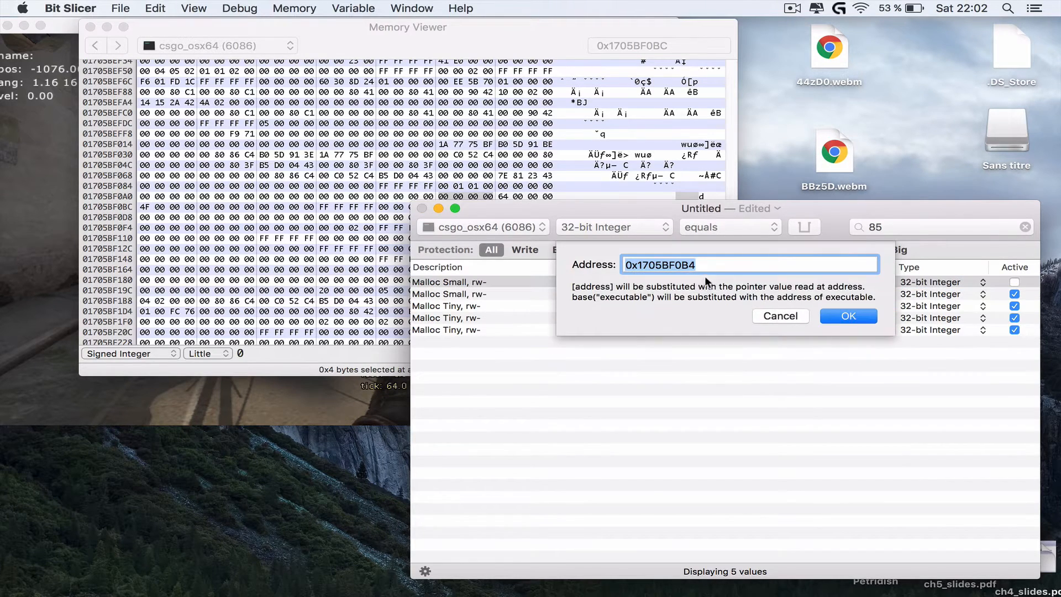
pyautogui.press('super+v')
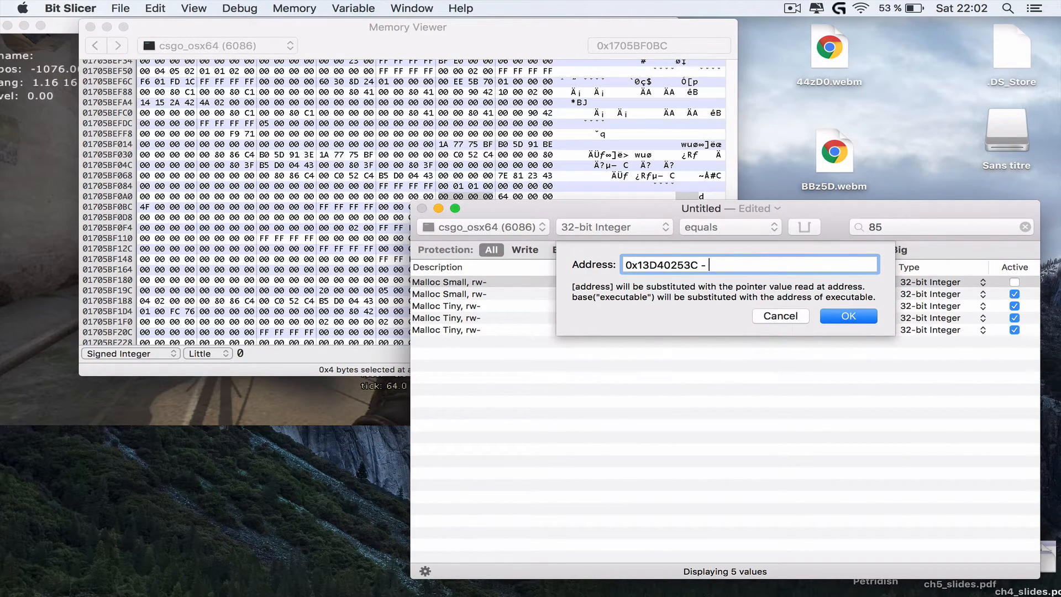
pyautogui.write('- 0x12C')
pyautogui.click(846, 316)
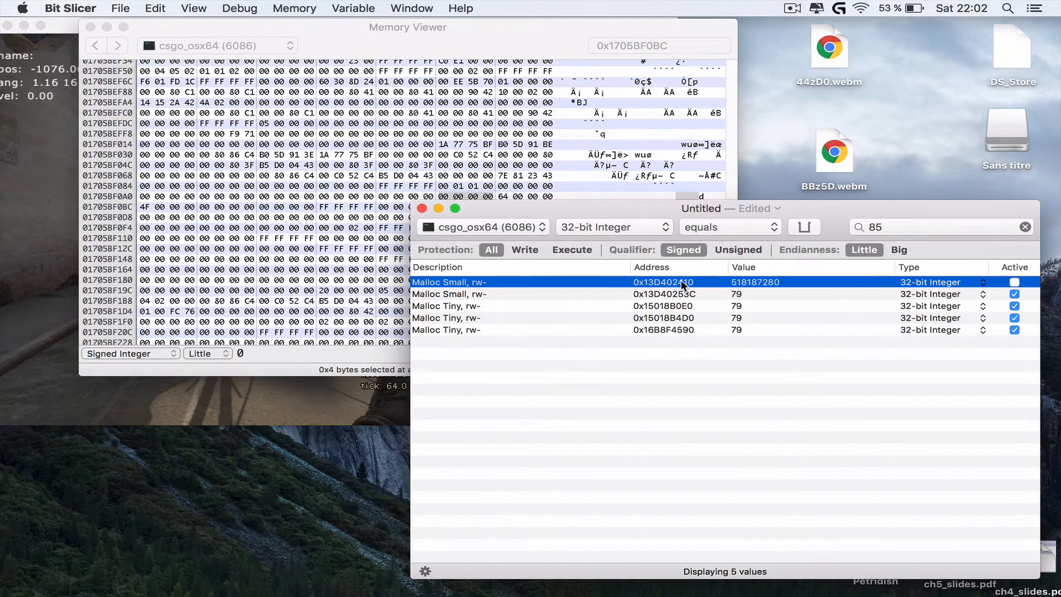
# Delete the three Malloc Tiny health addresses from the result list
pyautogui.doubleClick(489, 283)
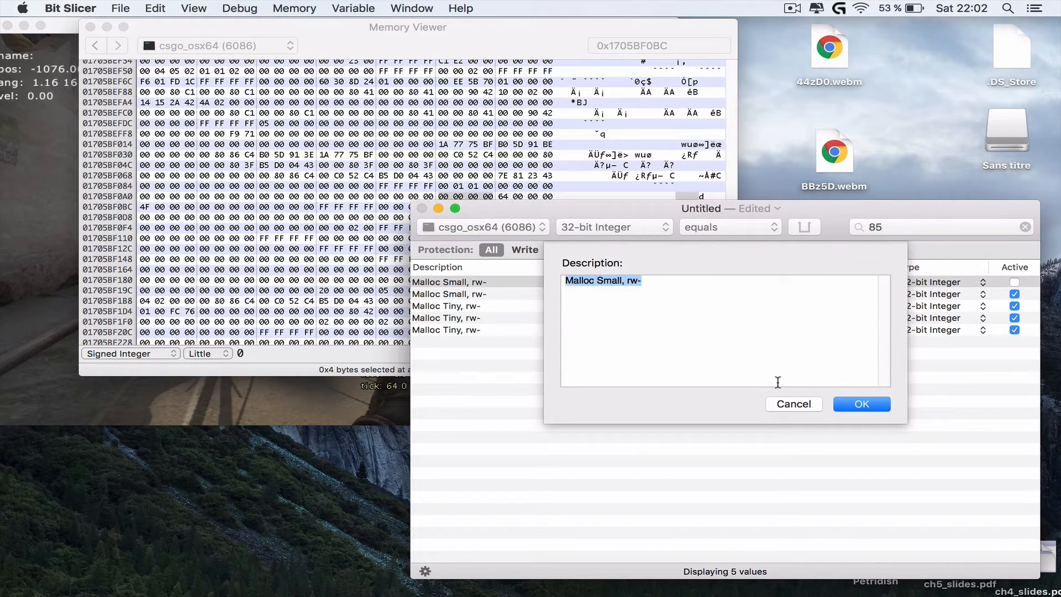
pyautogui.click(792, 404)
pyautogui.click(520, 307)
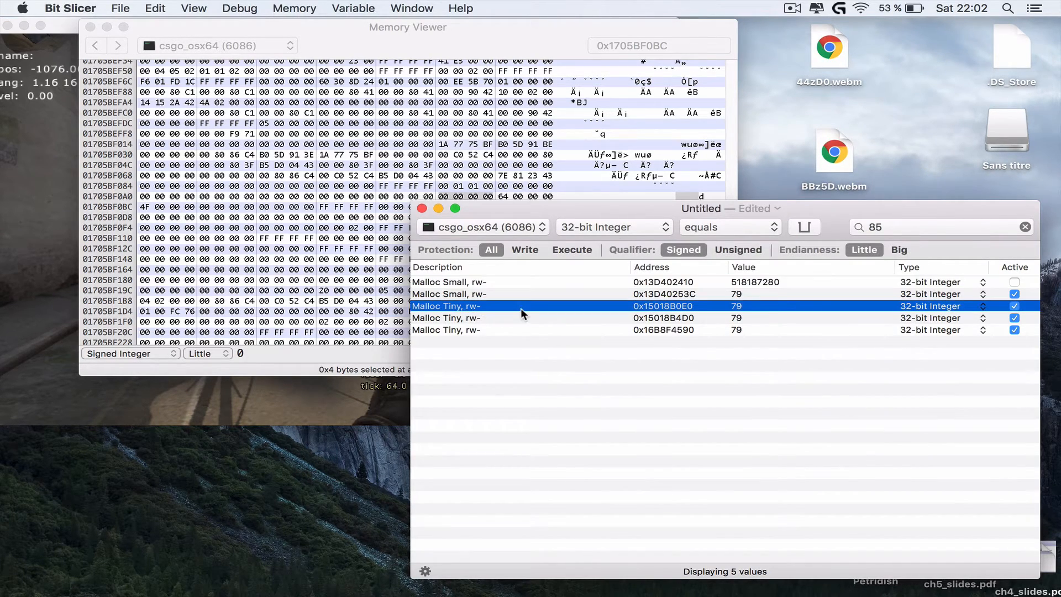
pyautogui.press('BackSpace')
pyautogui.press('BackSpace')
pyautogui.press('BackSpace')
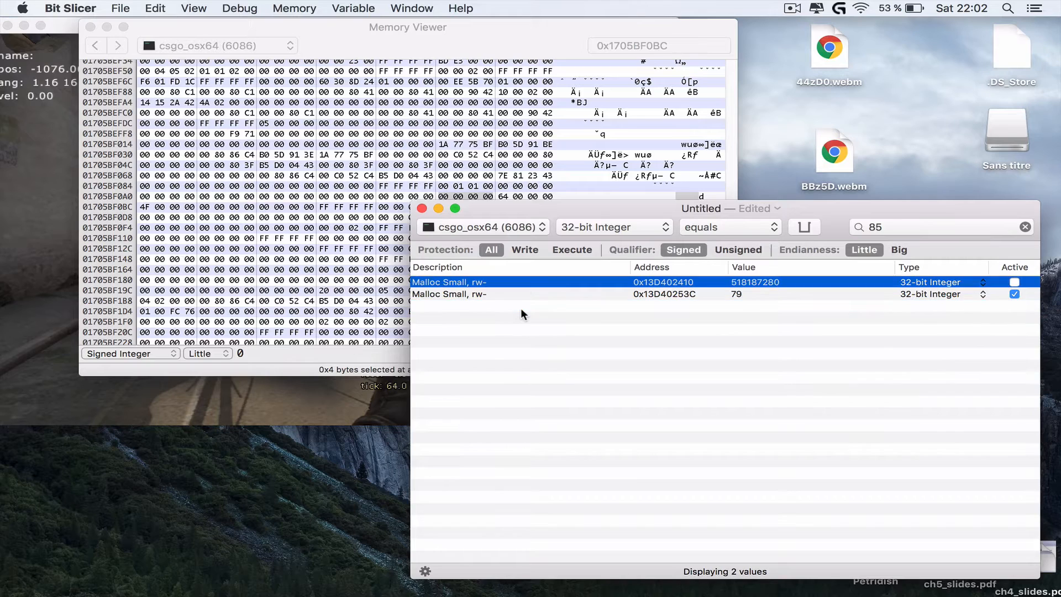
# Change the description of the variable at 0x13D402410 to "Address of start of LocalPlayer Struct"
pyautogui.doubleClick(477, 281)
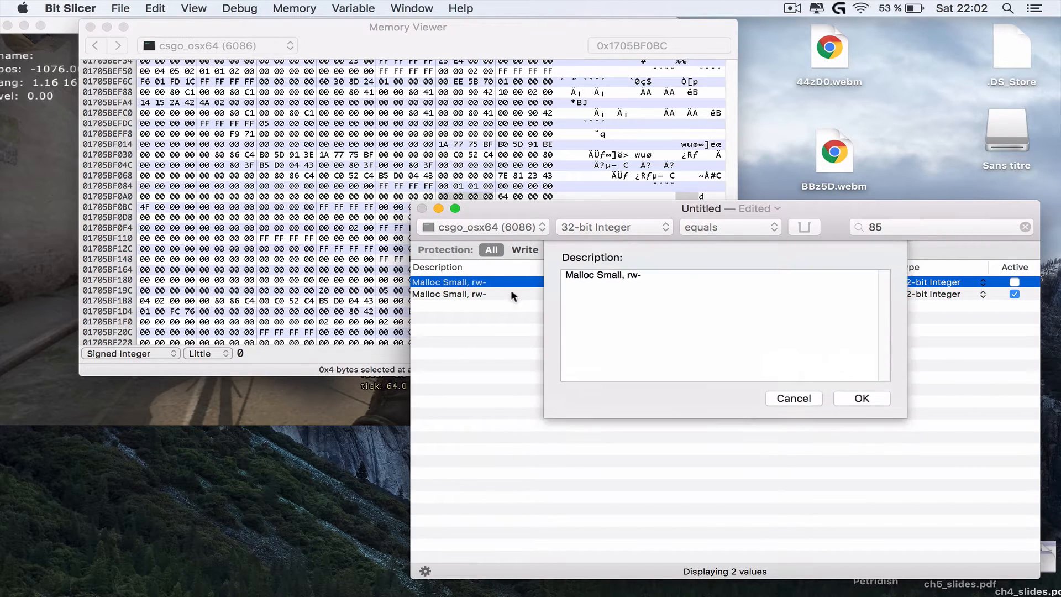
pyautogui.write('St')
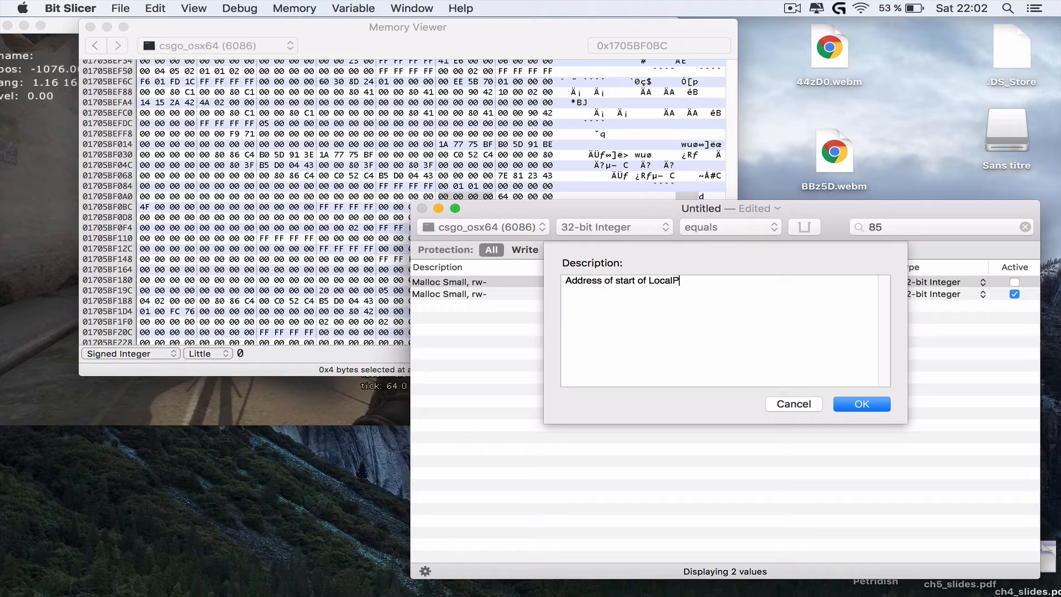
pyautogui.write('ruct')
pyautogui.click(867, 406)
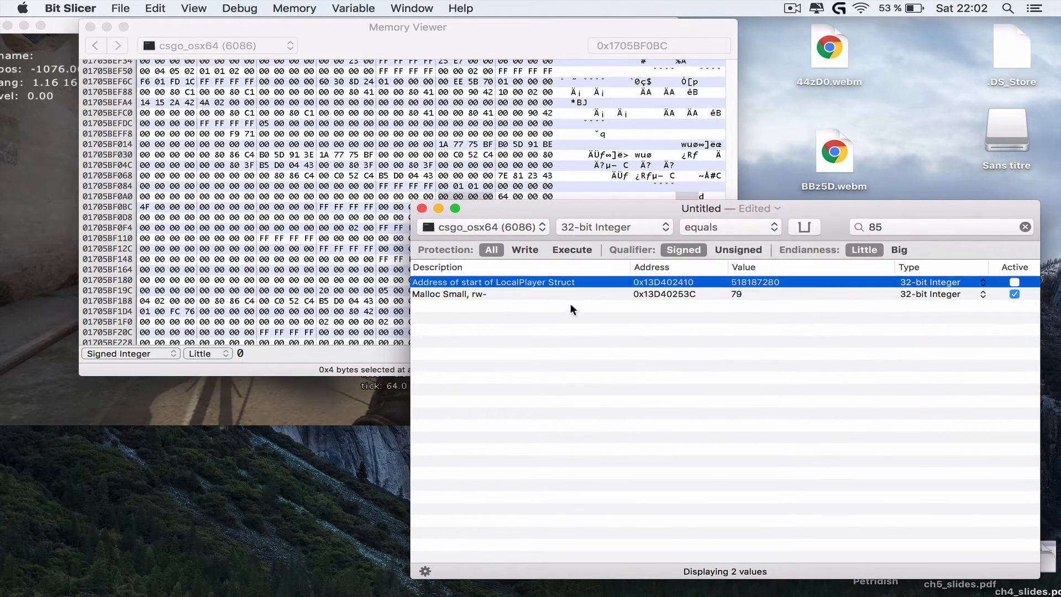
# Change the description of the variable at 0x13D40253C to "myHealth"
pyautogui.doubleClick(452, 292)
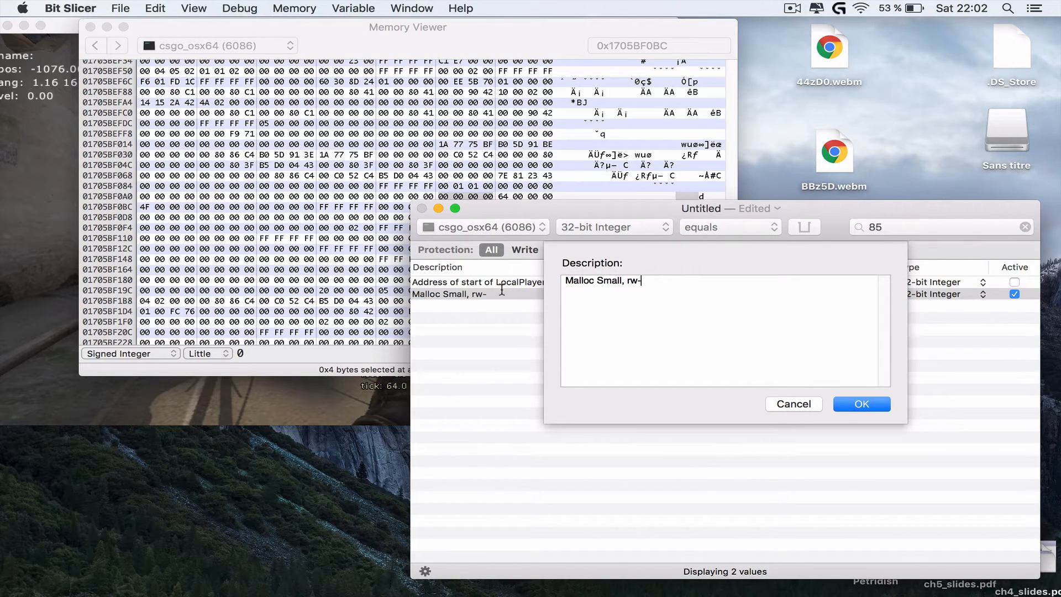
pyautogui.moveTo(654, 287); pyautogui.dragTo(554, 284)
pyautogui.write('myHealth')
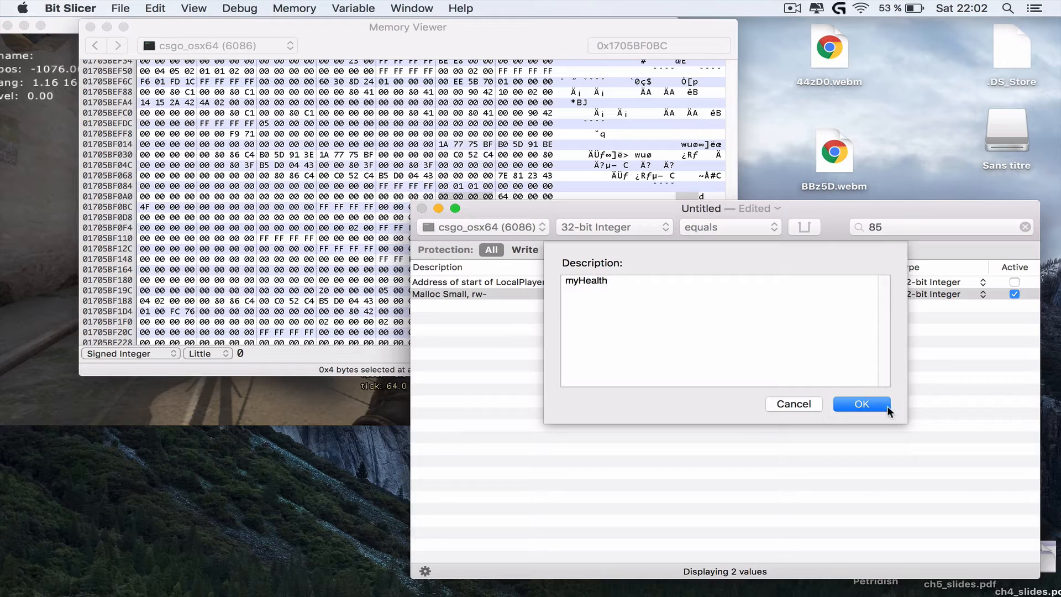
pyautogui.click(874, 404)
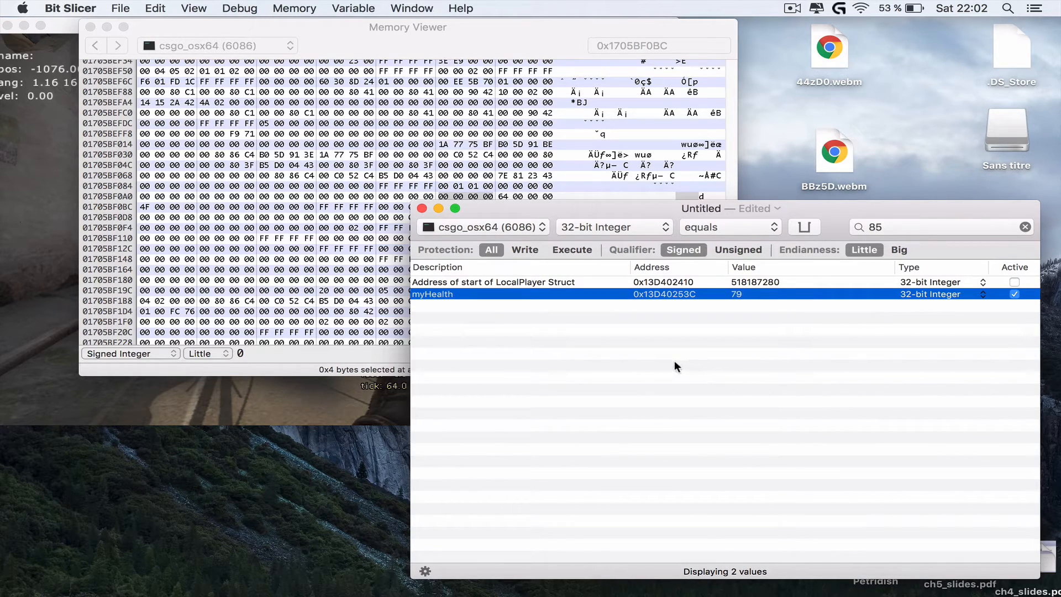
# Switch to the LocalPlayer struct notes, review the client.dll/dylib + LocalPlayerOffset pointer line, and return to Bit Slicer
pyautogui.click(547, 281)
pyautogui.hotkey('ctrl', 'Right')
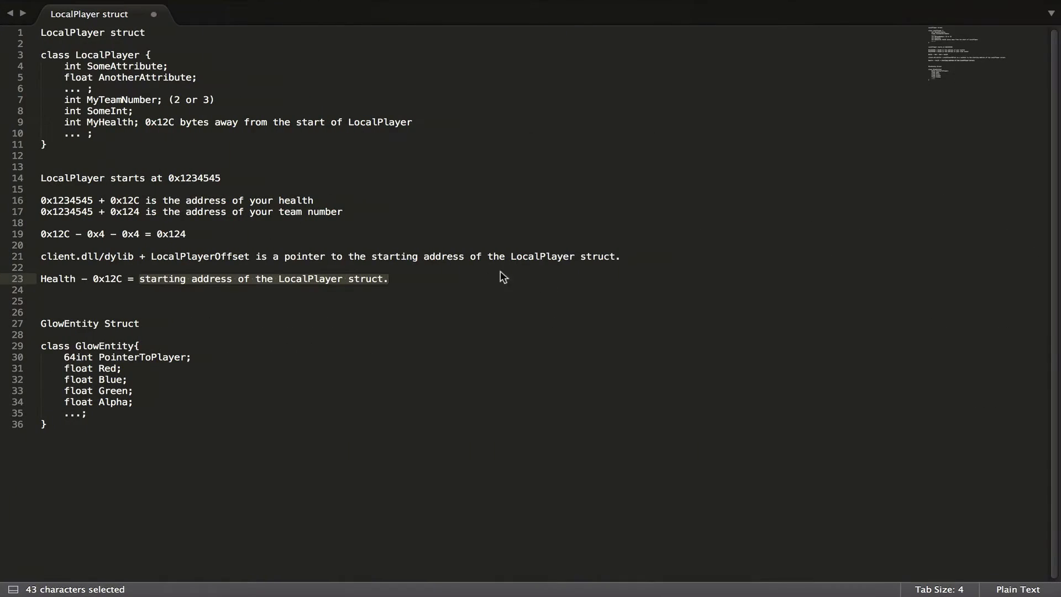
pyautogui.click(203, 257)
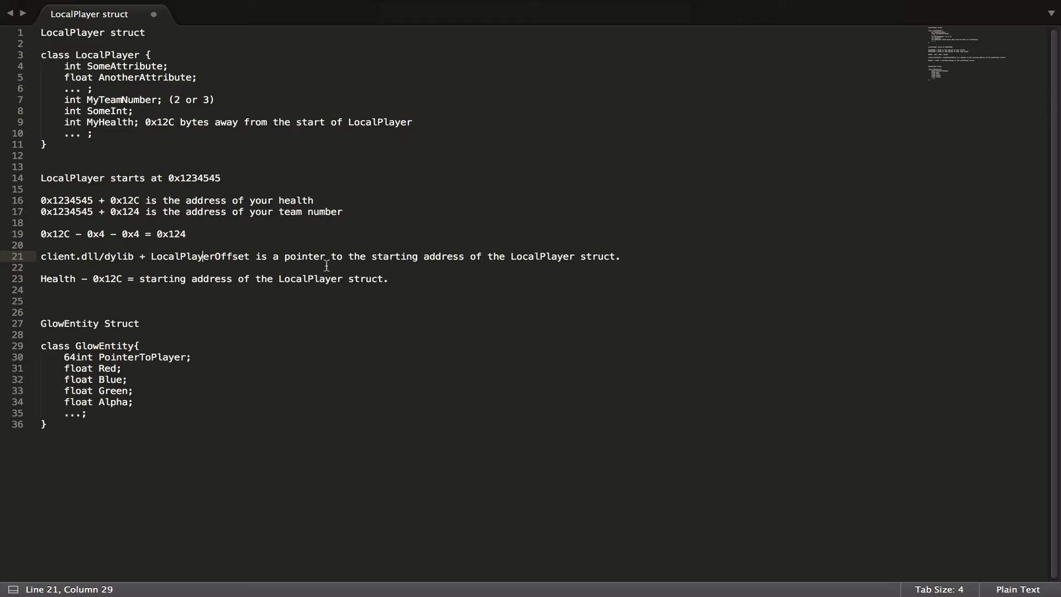
pyautogui.moveTo(41, 258); pyautogui.dragTo(249, 259)
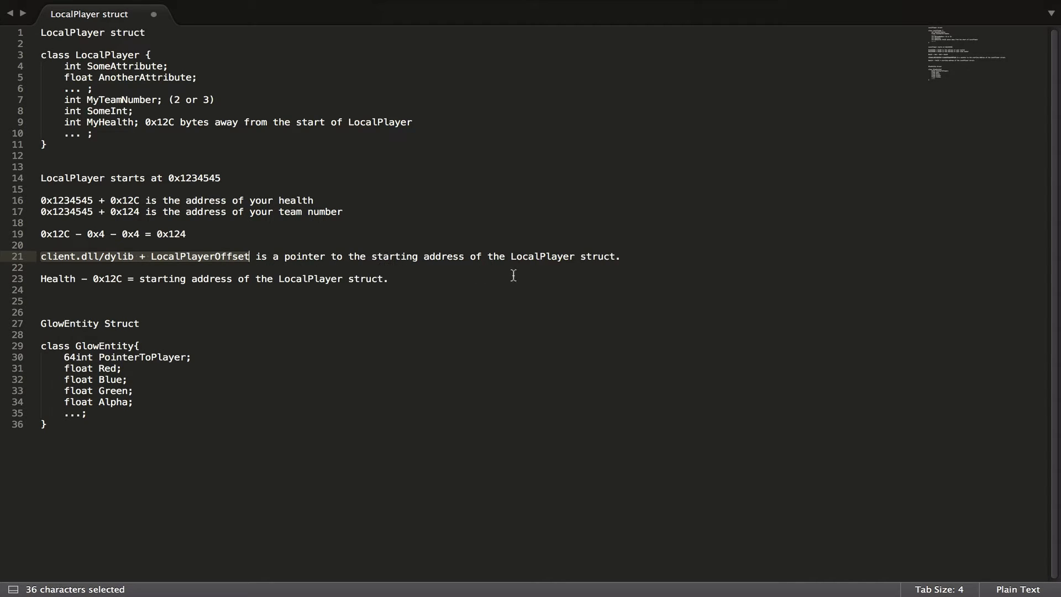
pyautogui.click(493, 252)
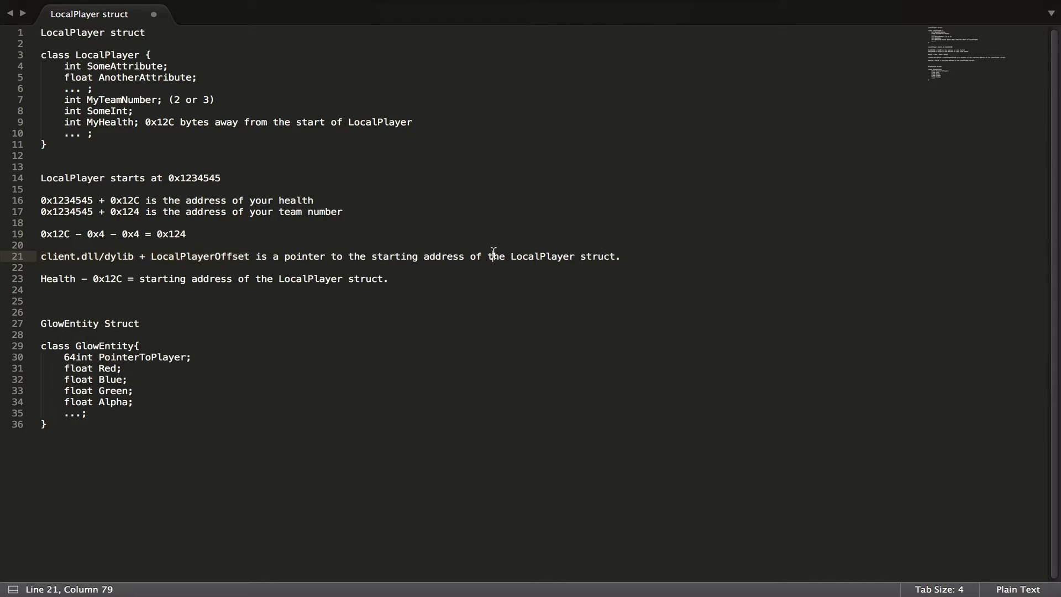
pyautogui.hotkey('ctrl', 'Left')
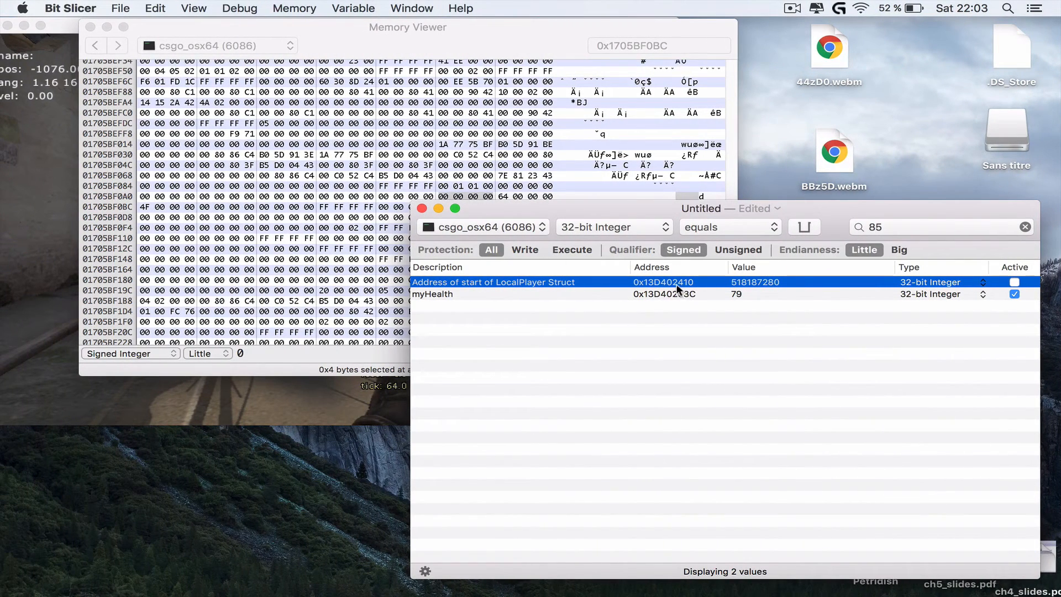
# Search for pointers to the "Address of start of LocalPlayer Struct" variable
pyautogui.doubleClick(674, 283)
pyautogui.click(781, 313)
pyautogui.moveTo(632, 281)
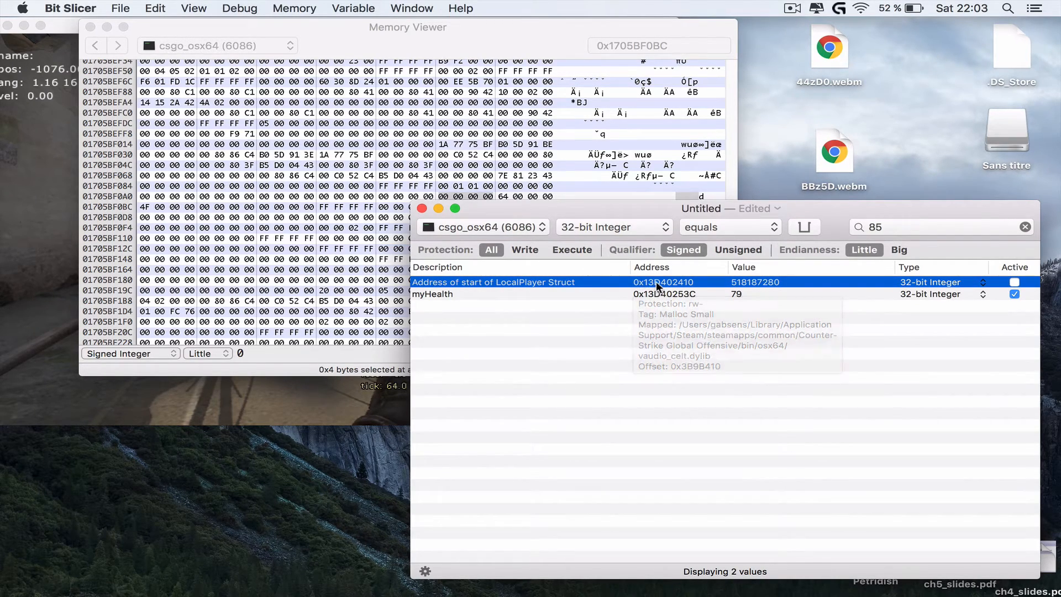
pyautogui.rightClick(655, 281)
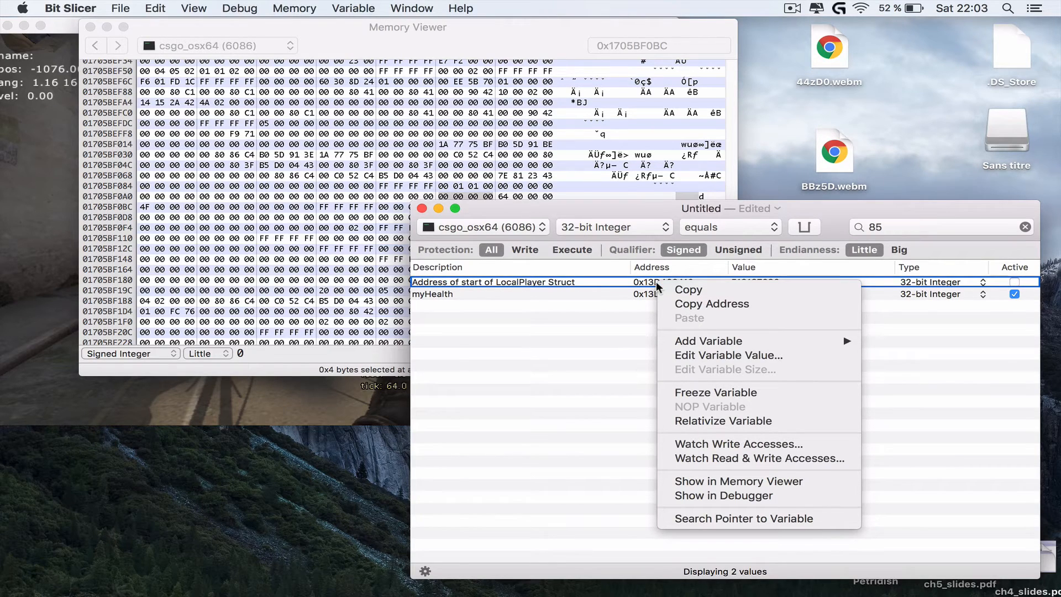
pyautogui.click(730, 519)
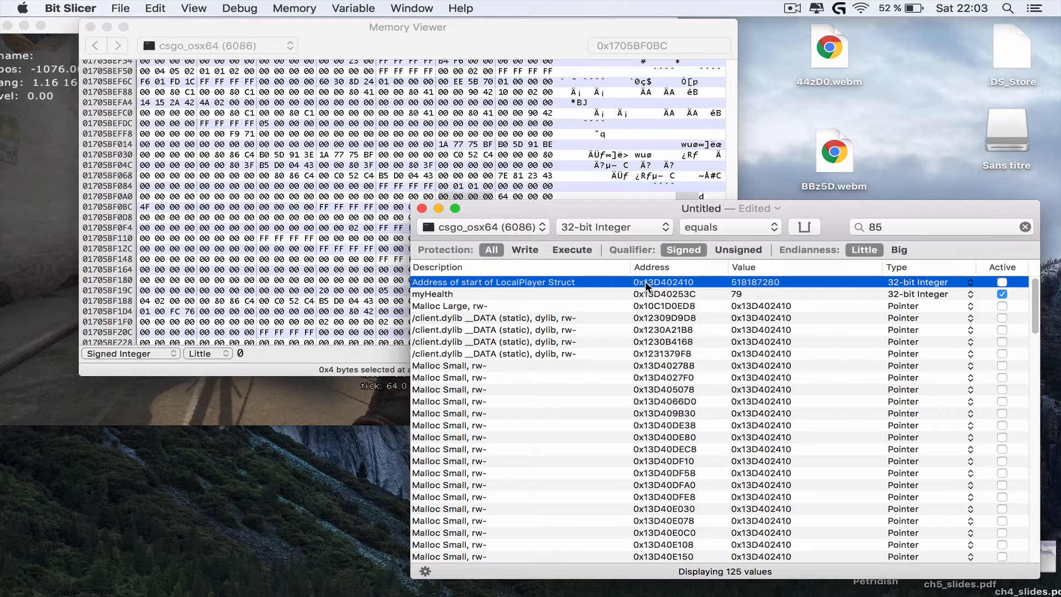
# Examine the base and offset in the address formula of the client.dylib pointer at 0x12309D9D8, leaving it unedited
pyautogui.moveTo(645, 281)
pyautogui.click(473, 317)
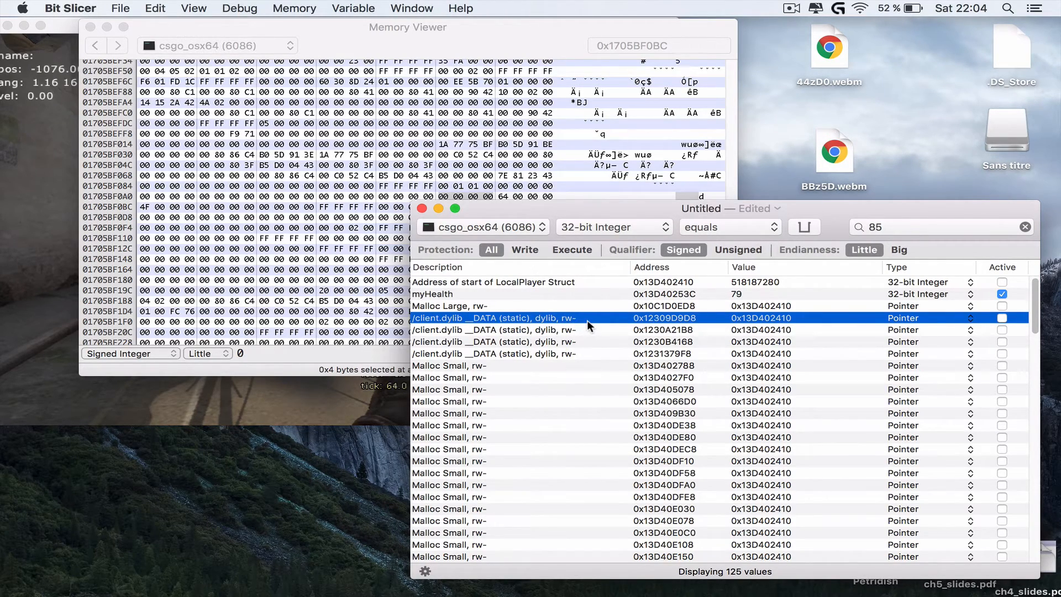
pyautogui.moveTo(587, 320)
pyautogui.doubleClick(669, 317)
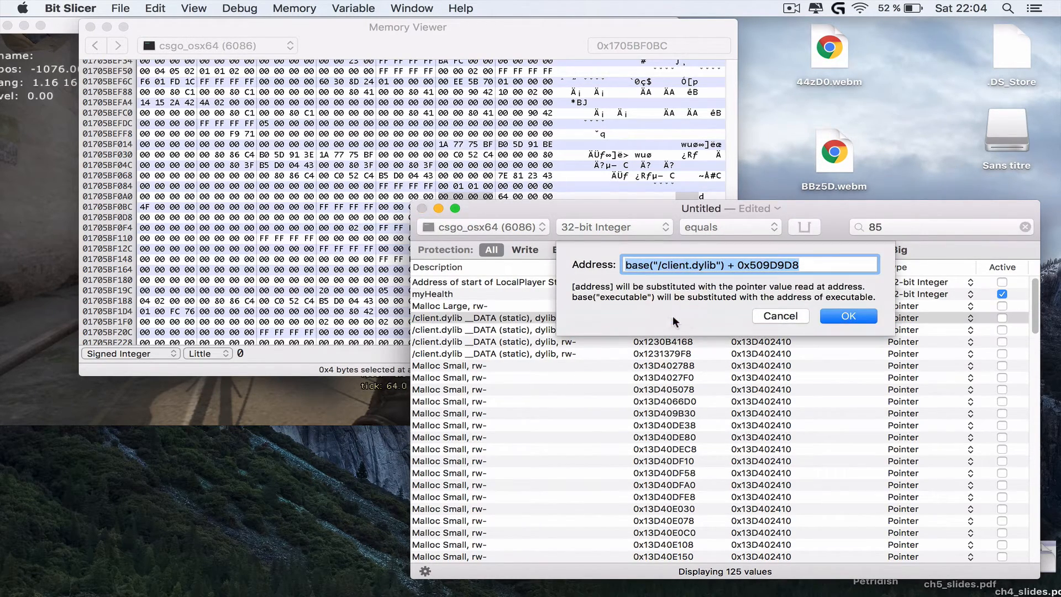
pyautogui.click(815, 265)
pyautogui.click(725, 265)
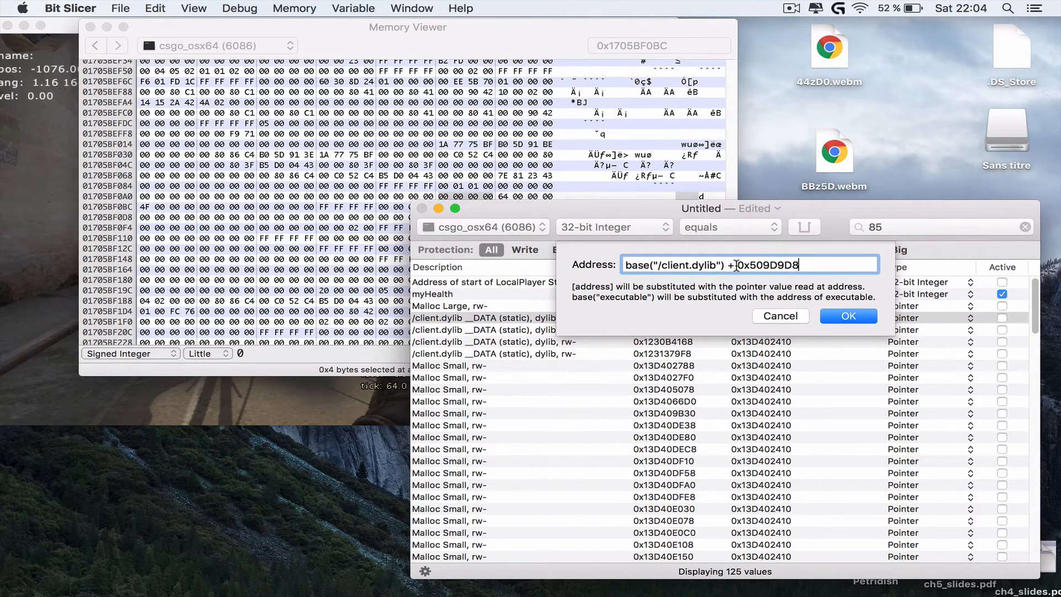
pyautogui.moveTo(727, 265); pyautogui.dragTo(612, 263)
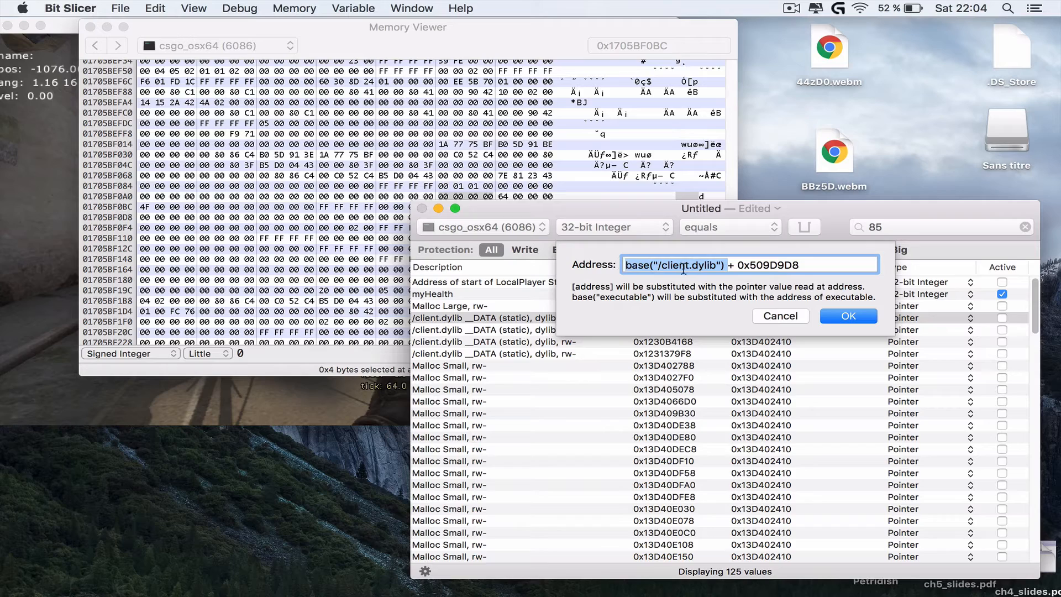
pyautogui.click(823, 265)
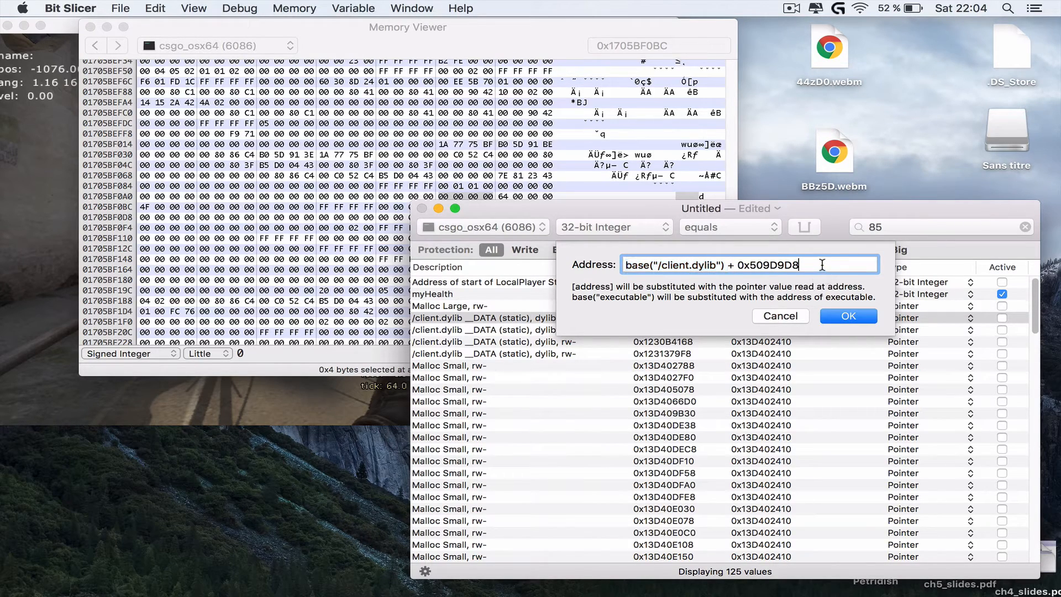
pyautogui.click(784, 316)
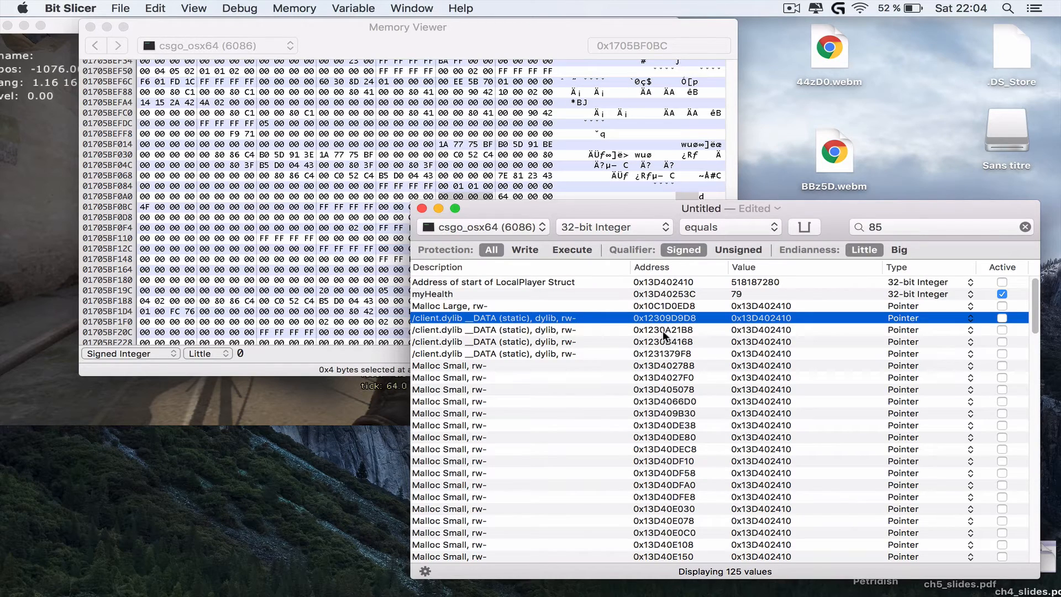
# Check the address formulas of the other three client.dylib pointers at 0x1230A21B8, 0x1230B4168 and 0x1231379F8, leaving them unedited
pyautogui.doubleClick(662, 330)
pyautogui.click(787, 316)
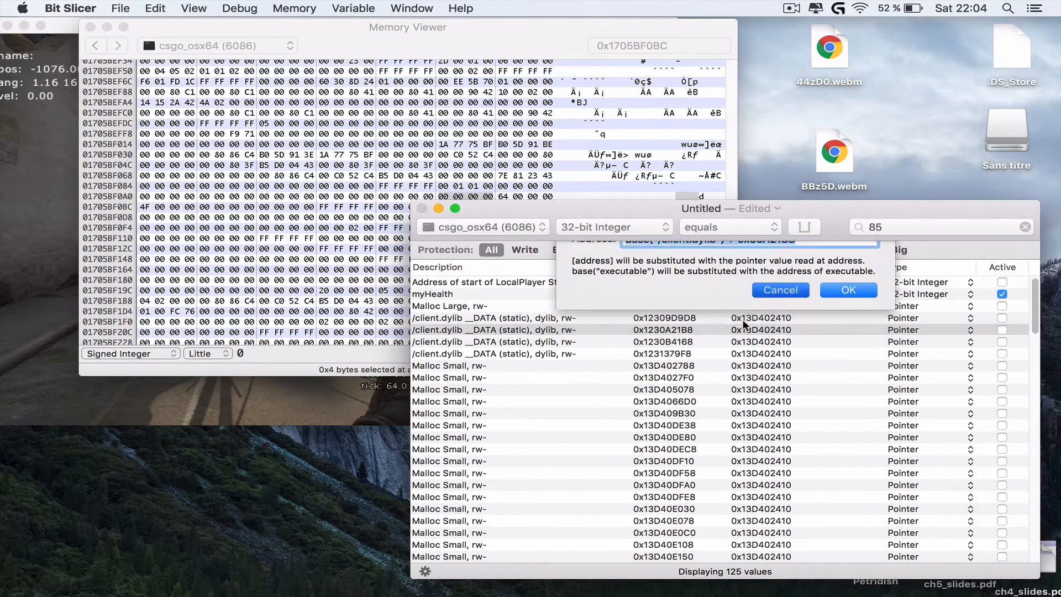
pyautogui.doubleClick(670, 340)
pyautogui.click(792, 317)
pyautogui.doubleClick(663, 353)
pyautogui.click(769, 317)
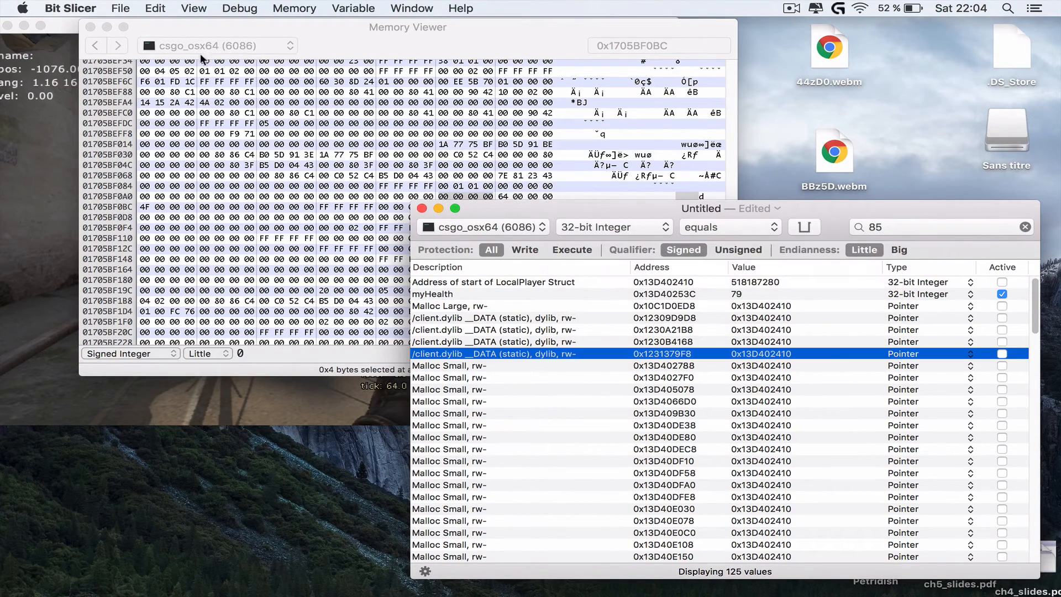
# Close the Memory Viewer and run the disconnect command in the Counter-Strike: Global Offensive console
pyautogui.click(90, 27)
pyautogui.moveTo(593, 209); pyautogui.dragTo(727, 225)
pyautogui.click(302, 231)
pyautogui.click(302, 231)
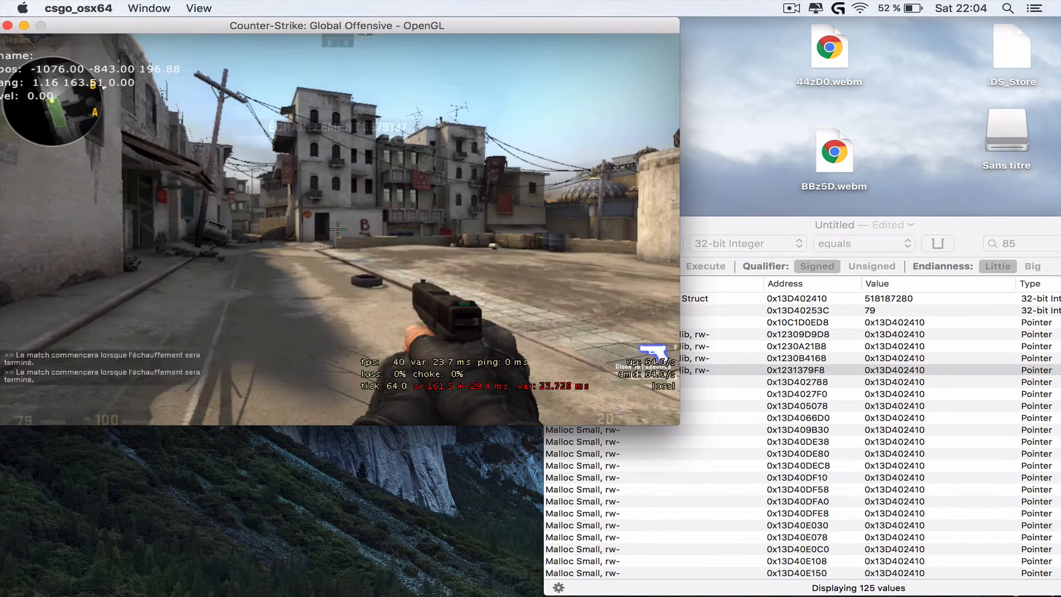
pyautogui.press('`')
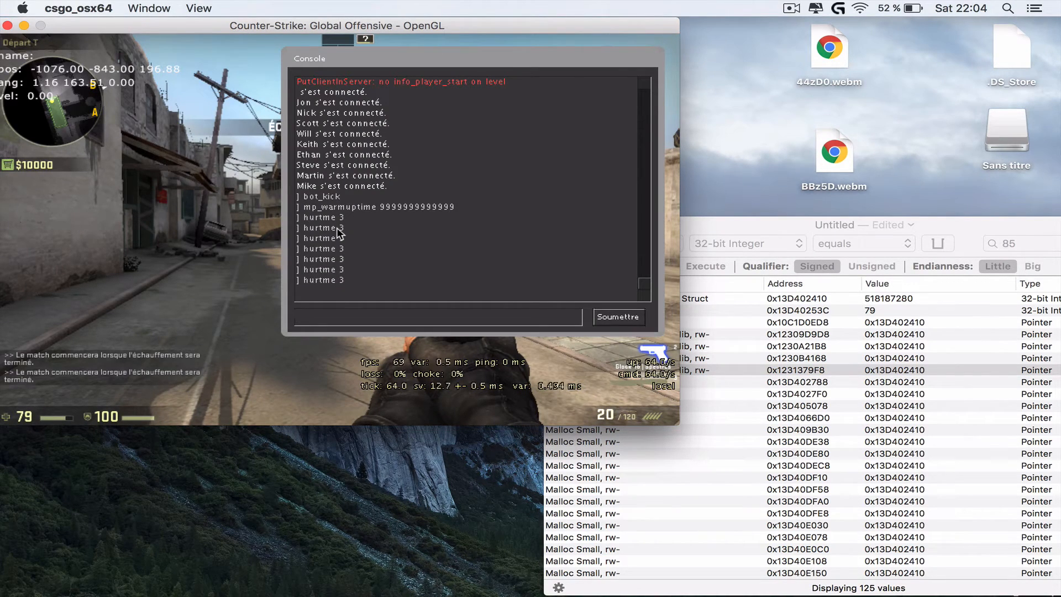
pyautogui.write('disconnect')
pyautogui.press('Return')
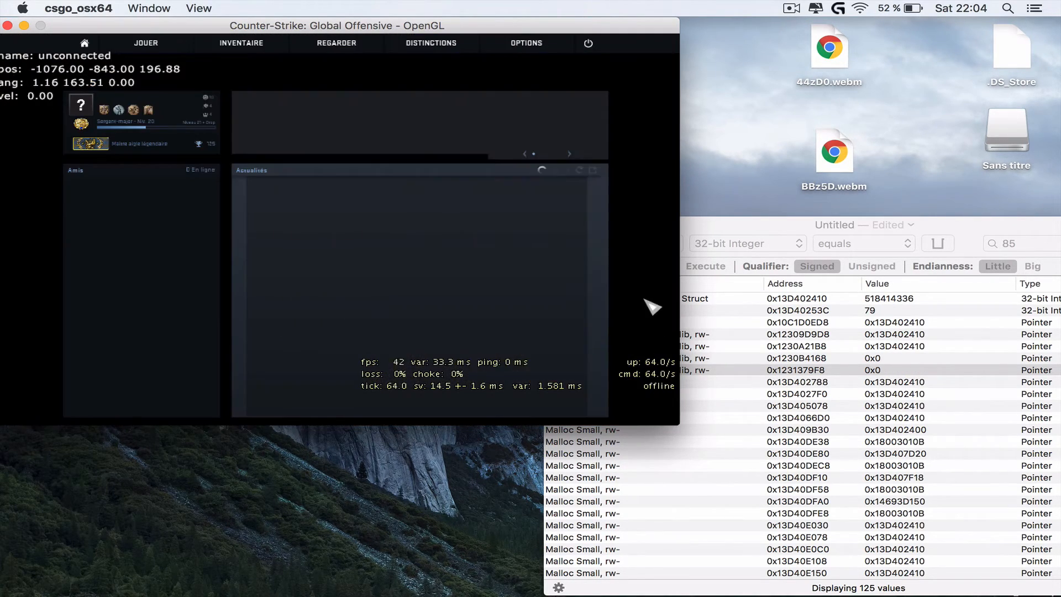
# Switch to Bit Slicer and compare the client.dylib pointer values, checking the entries at 0x1230B4168 and 0x1231379F8
pyautogui.moveTo(926, 220); pyautogui.dragTo(910, 184)
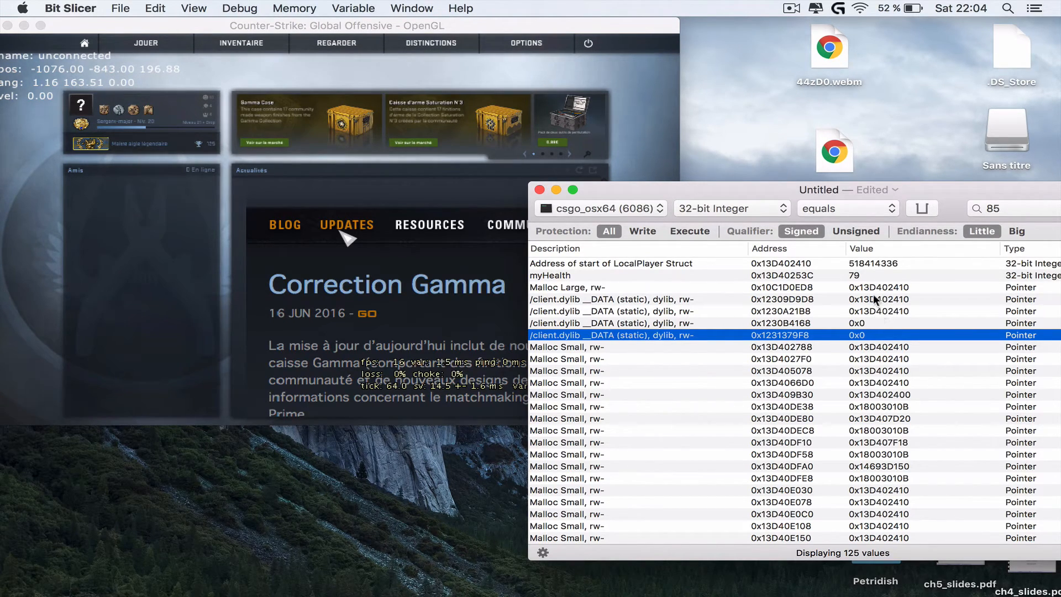
pyautogui.click(753, 322)
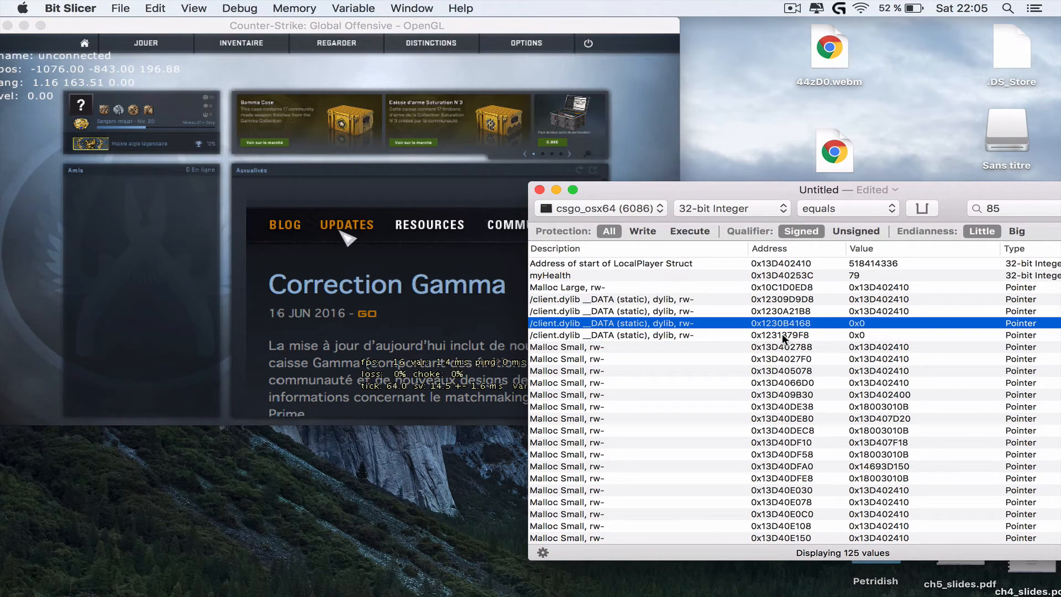
pyautogui.moveTo(781, 333)
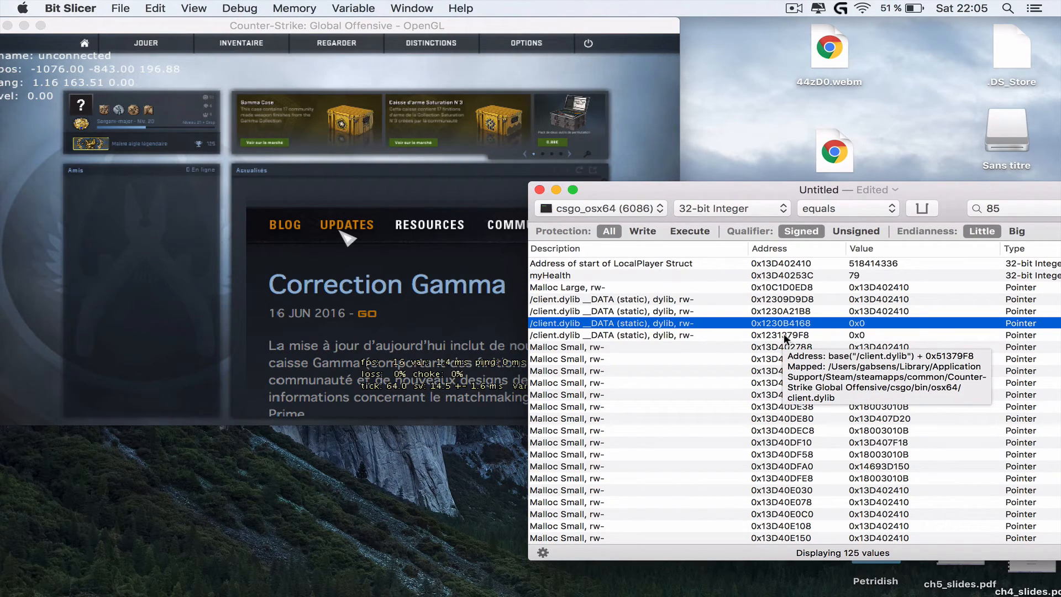
# Copy the offset 0x51379F8 from the address formula of the client.dylib pointer at 0x1231379F8
pyautogui.doubleClick(785, 334)
pyautogui.moveTo(919, 246); pyautogui.dragTo(855, 247)
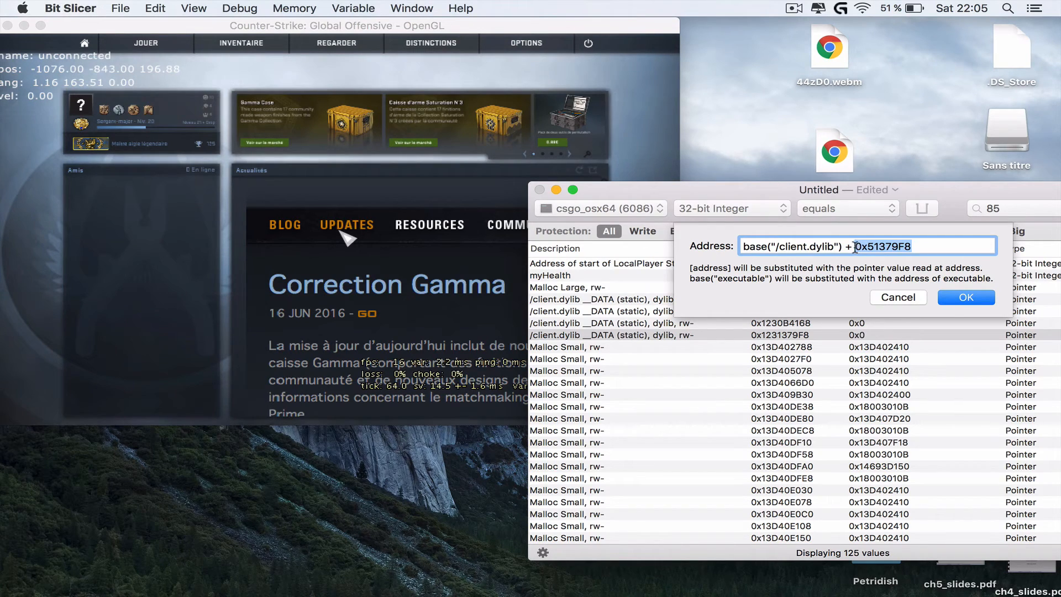
pyautogui.click(897, 297)
pyautogui.doubleClick(795, 336)
pyautogui.moveTo(924, 243); pyautogui.dragTo(857, 245)
pyautogui.press('super+c')
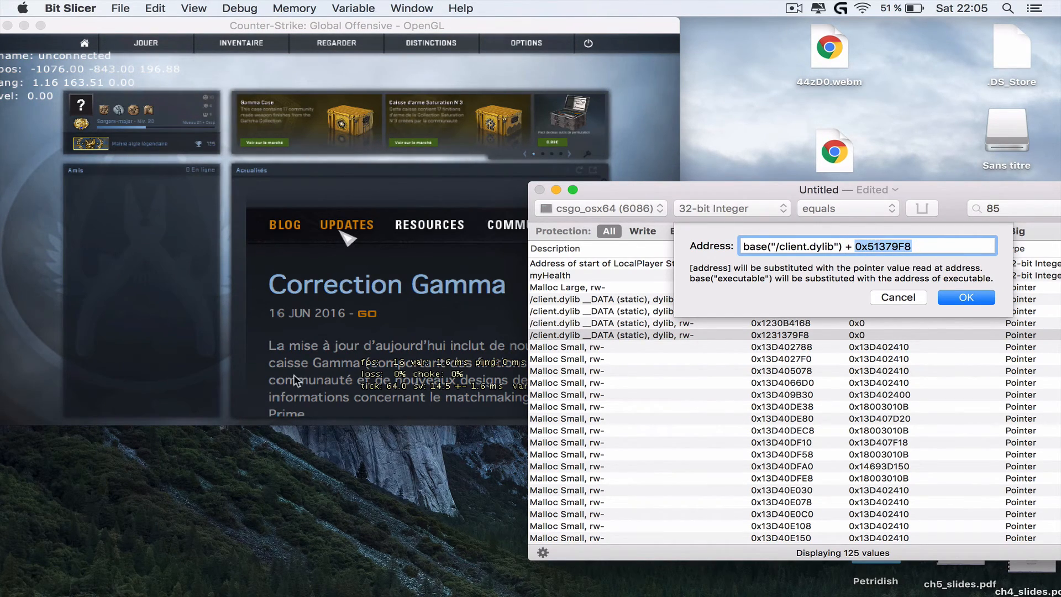
# Switch to Chrome and open main.cpp from the csgoGlow repository's Wall folder for editing at the offset declarations
pyautogui.moveTo(238, 595)
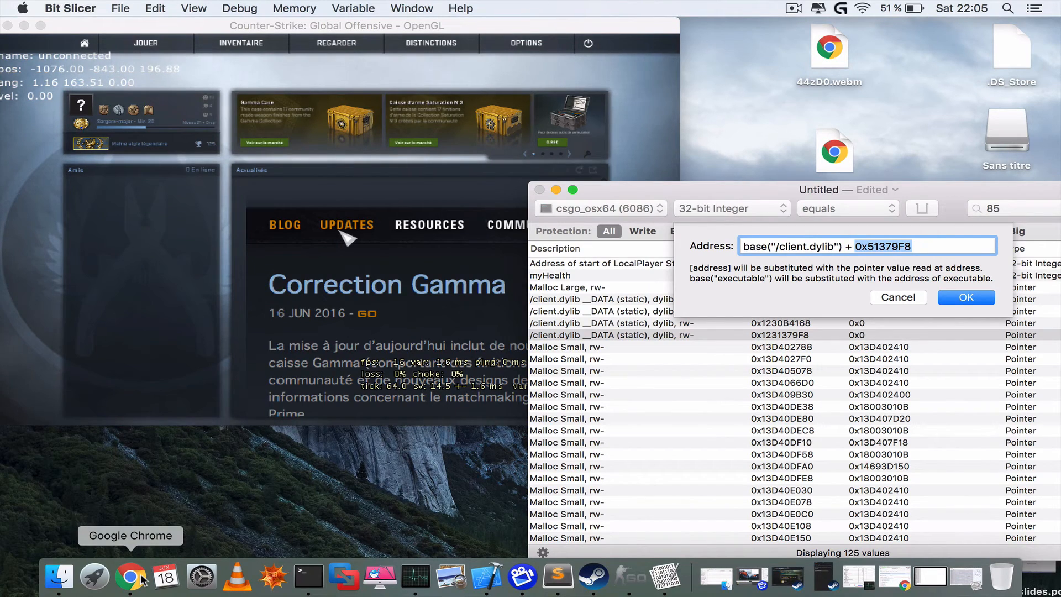
pyautogui.click(131, 576)
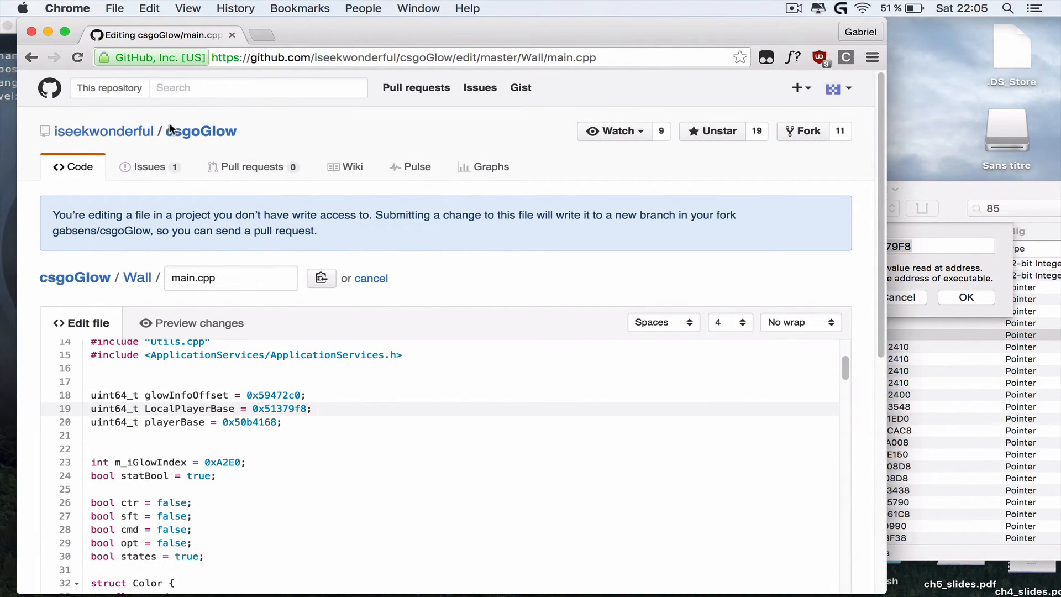
pyautogui.click(203, 131)
pyautogui.click(648, 229)
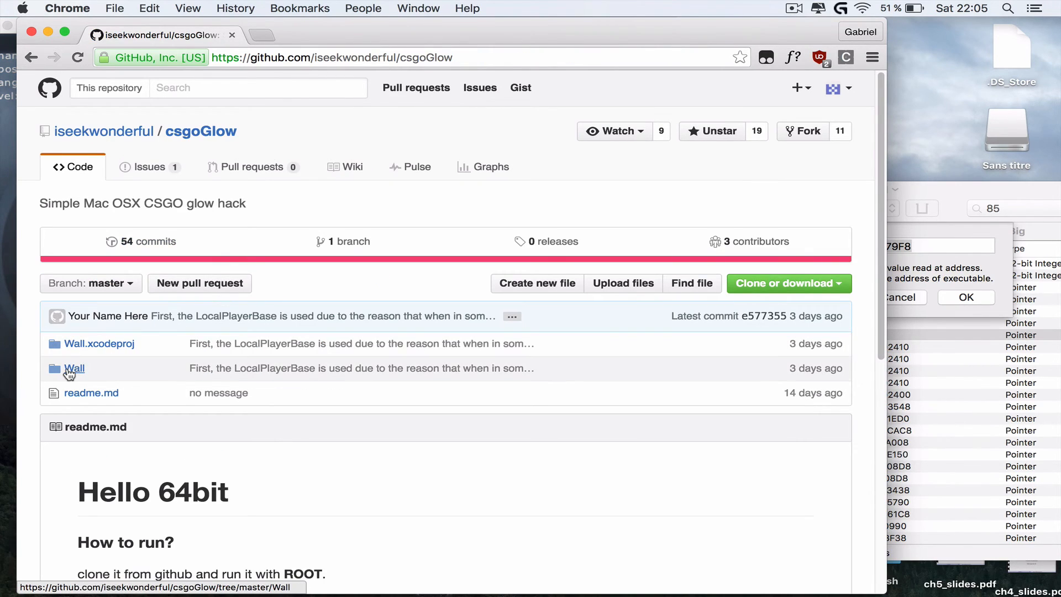
pyautogui.click(70, 369)
pyautogui.click(100, 338)
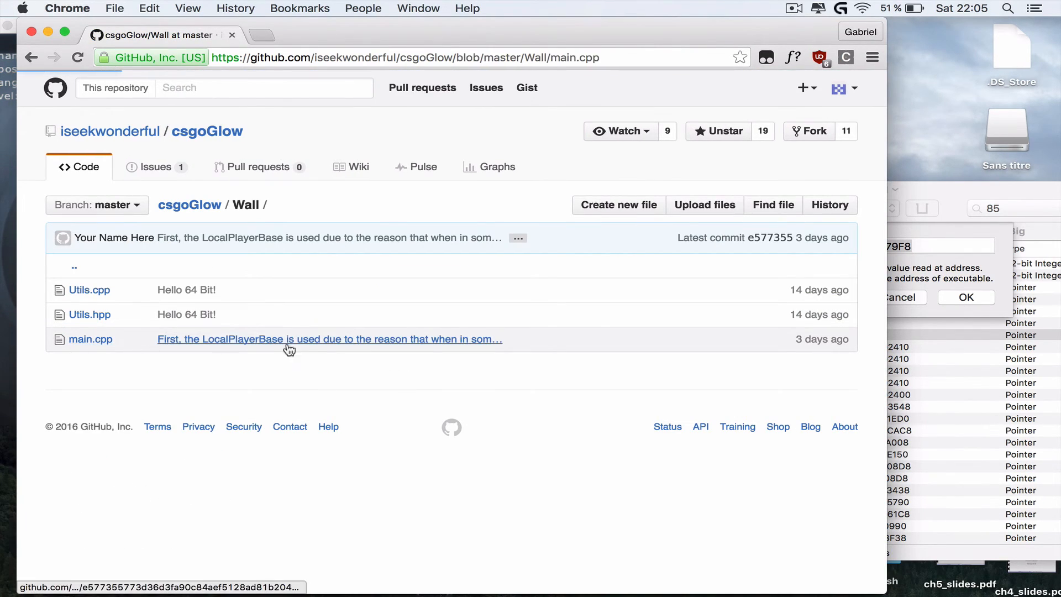
pyautogui.scroll(-3, 261, 419)
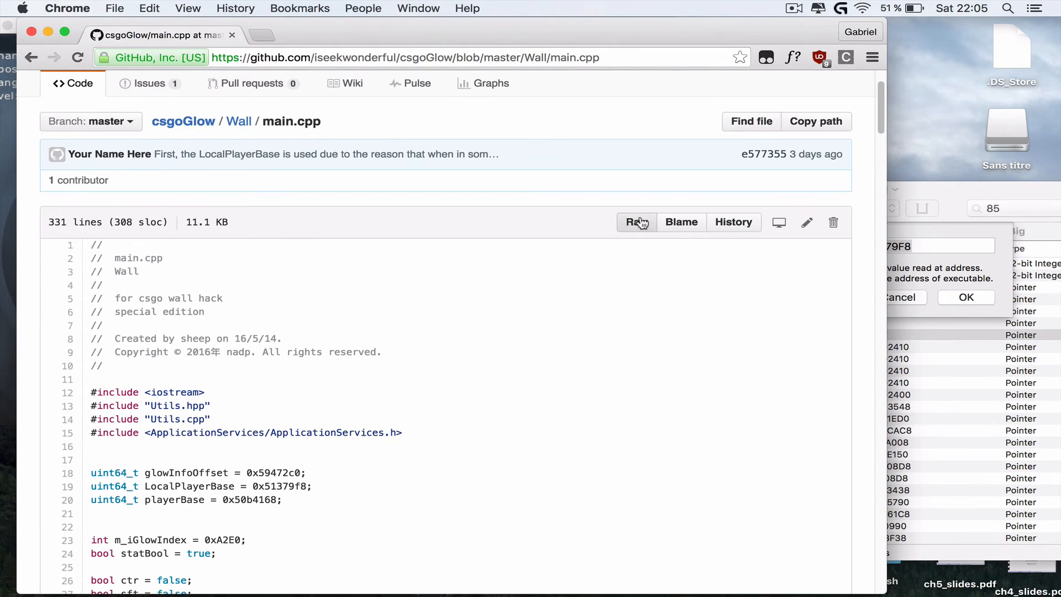
pyautogui.click(807, 222)
pyautogui.scroll(-5, 377, 379)
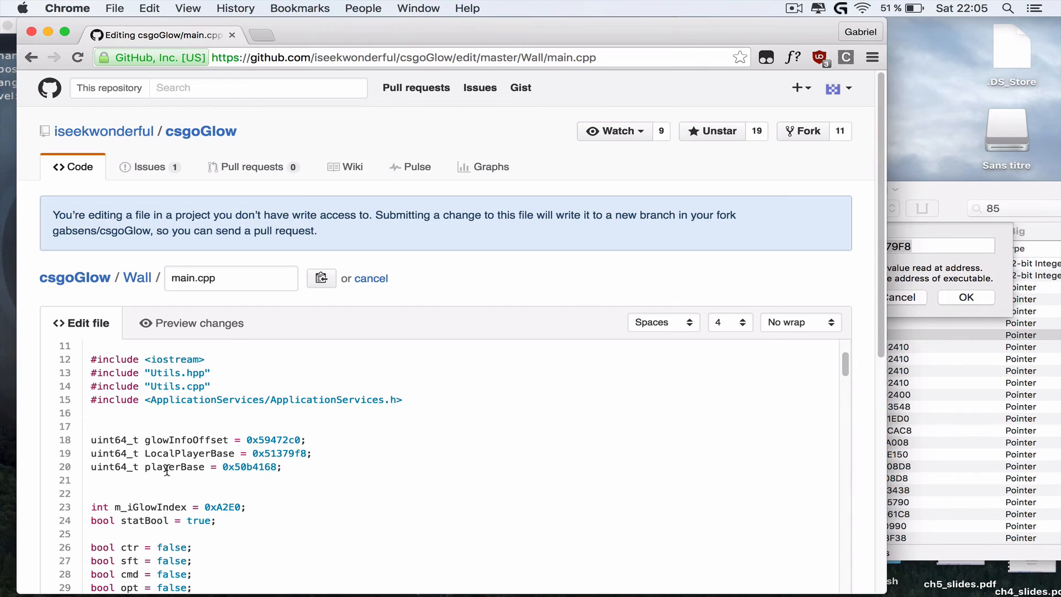
# Paste the copied offset beside the LocalPlayerBase declaration on line 19 to compare the two values, and remove it again
pyautogui.moveTo(145, 453); pyautogui.dragTo(393, 452)
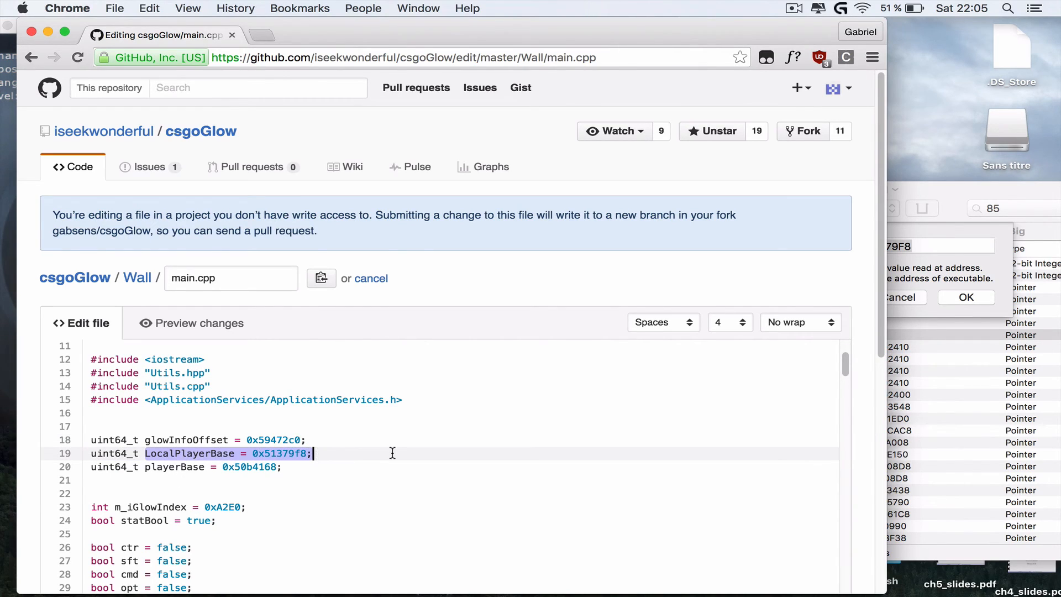
pyautogui.click(416, 453)
pyautogui.press('super+v')
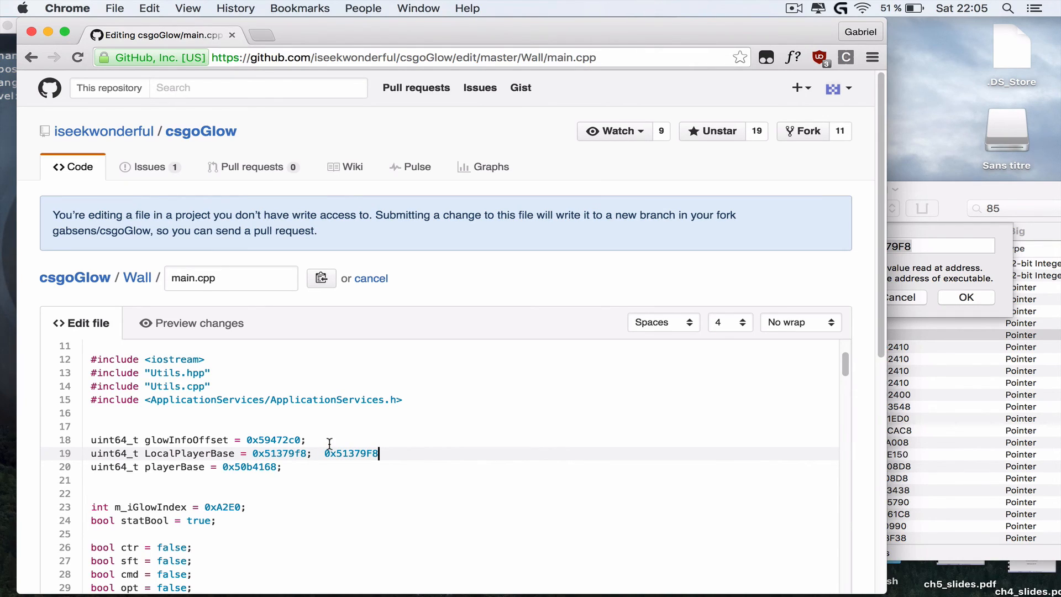
pyautogui.moveTo(401, 453); pyautogui.dragTo(326, 456)
pyautogui.press('BackSpace')
# Minimize the browser window and, back in Bit Slicer, dismiss the pointer's address formula without changing it
pyautogui.click(48, 34)
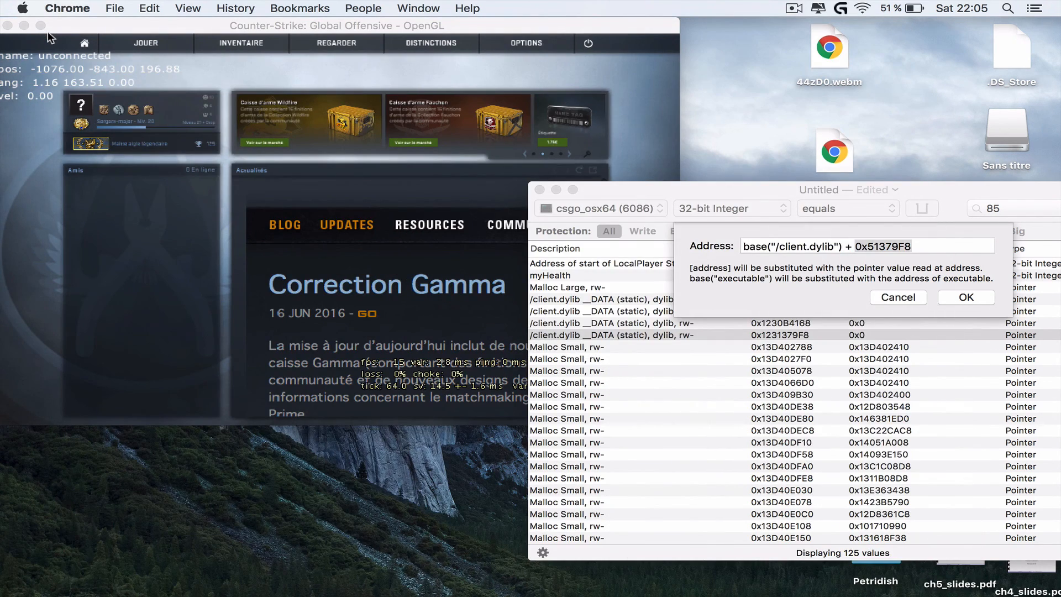
pyautogui.click(906, 297)
pyautogui.click(907, 297)
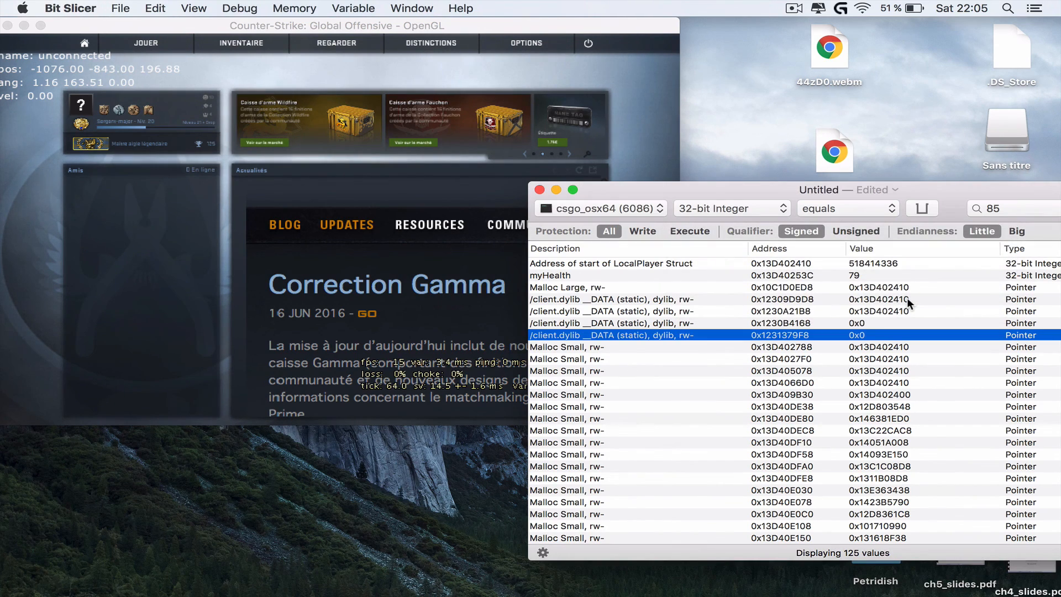
pyautogui.moveTo(906, 298)
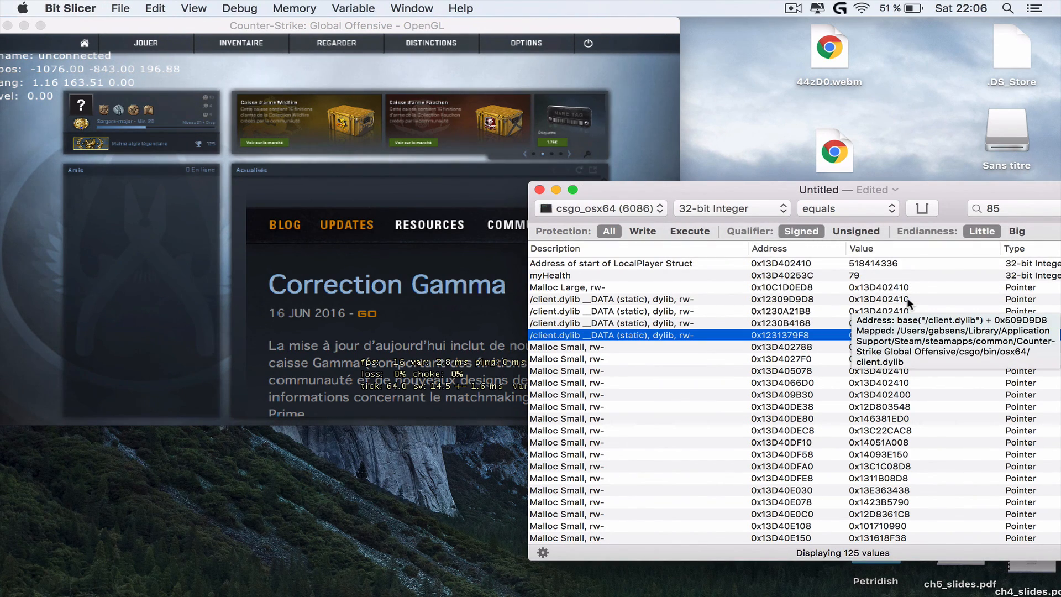